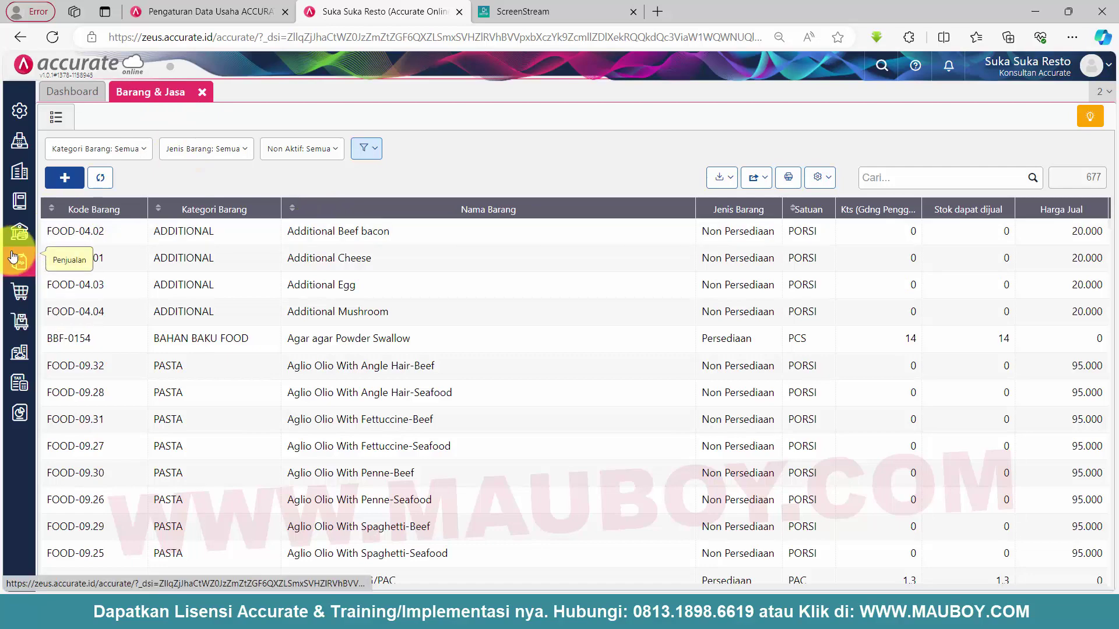
Open the fourth invoice in the sales invoice list and examine its PPN 10% amount and service charge line
{"action": "left_click", "coordinate": [22, 262]}
{"action": "left_click", "coordinate": [438, 364]}
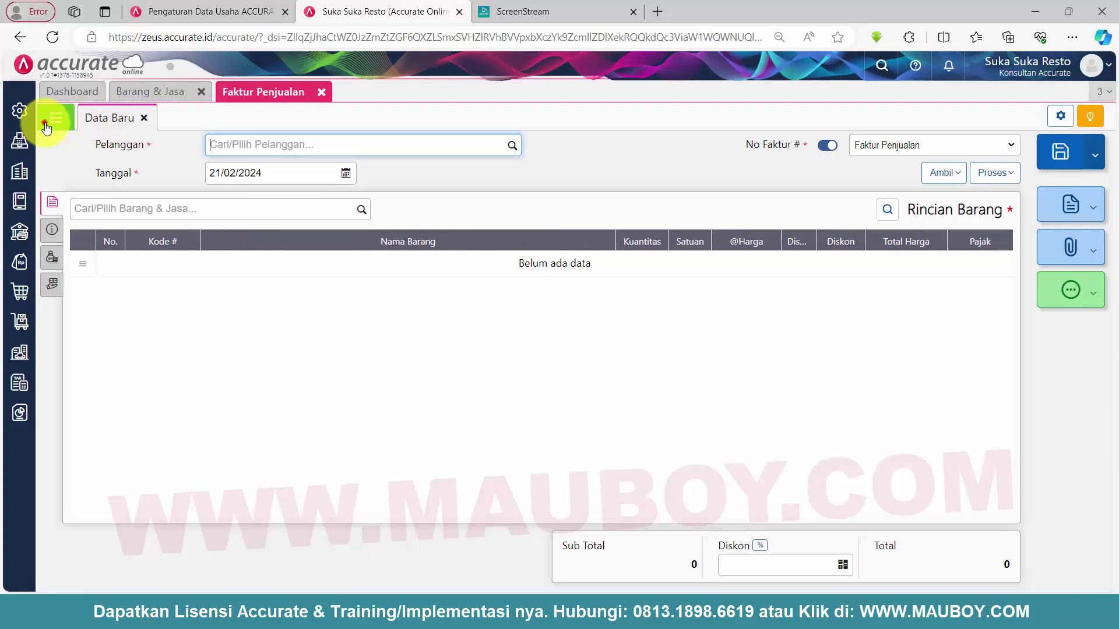
{"action": "left_click", "coordinate": [47, 119]}
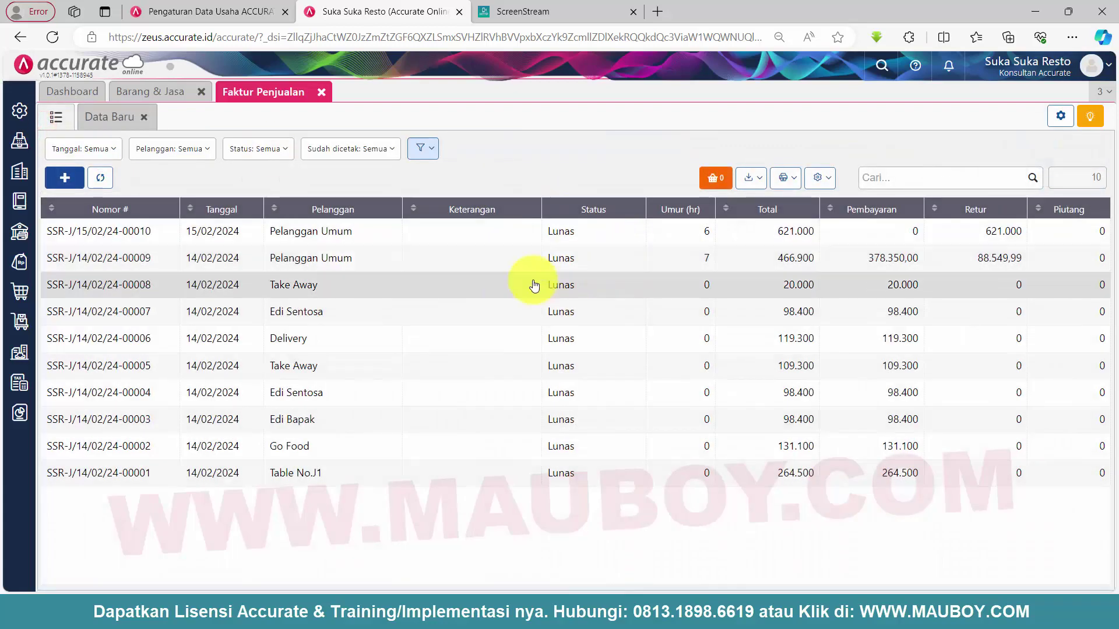
{"action": "left_click", "coordinate": [468, 322]}
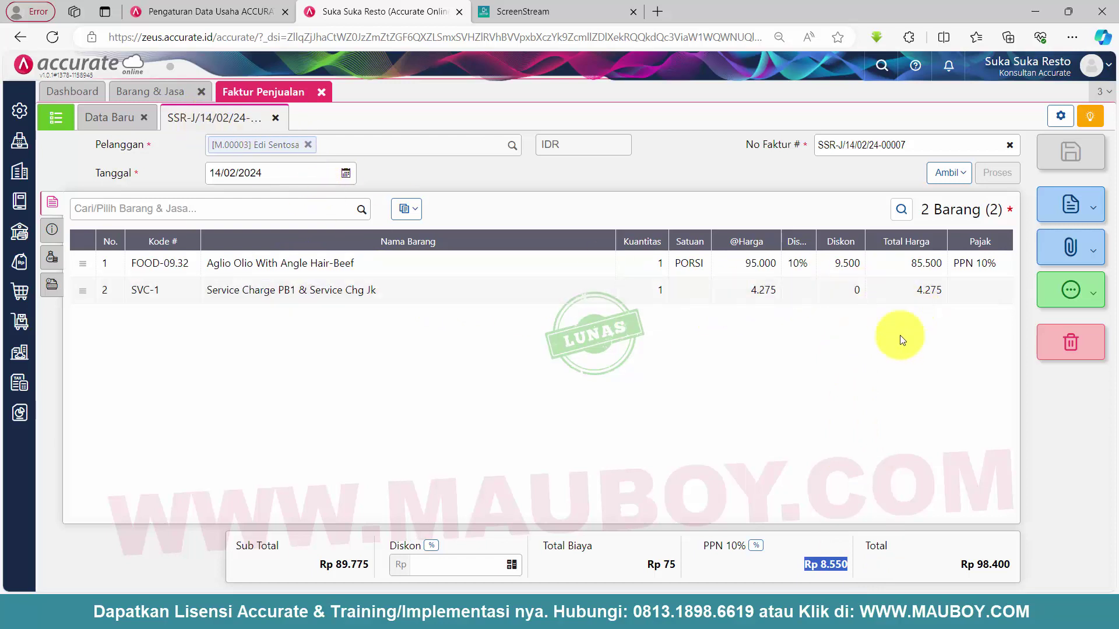
{"action": "left_click_drag", "start_coordinate": [804, 564], "coordinate": [841, 565]}
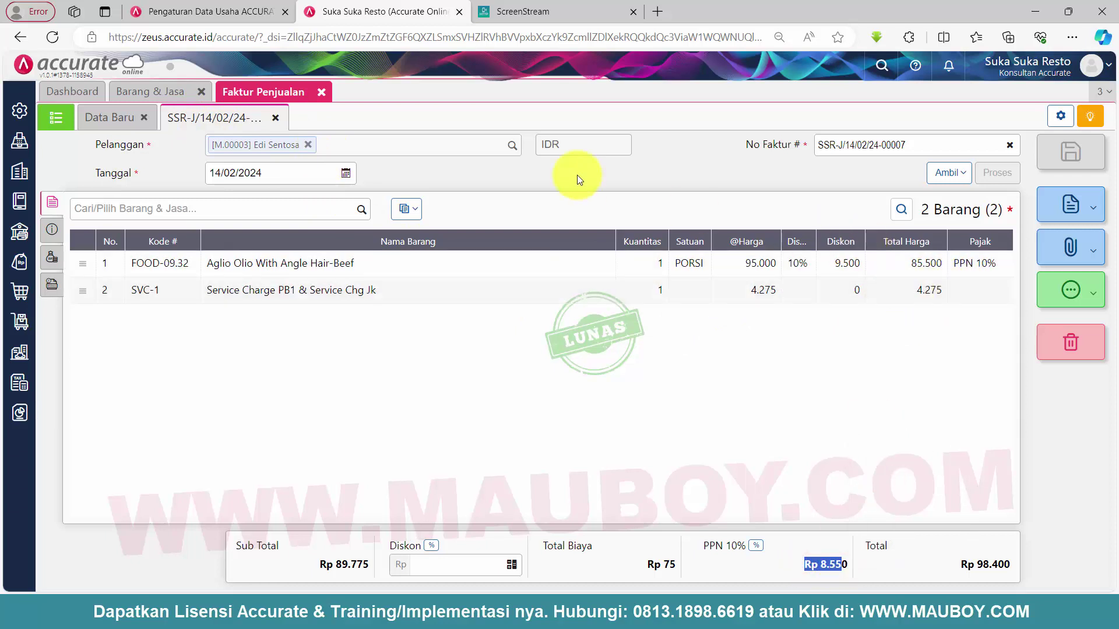
Filter the Barang & Jasa list by the Service Charge item category
{"action": "left_click", "coordinate": [150, 93]}
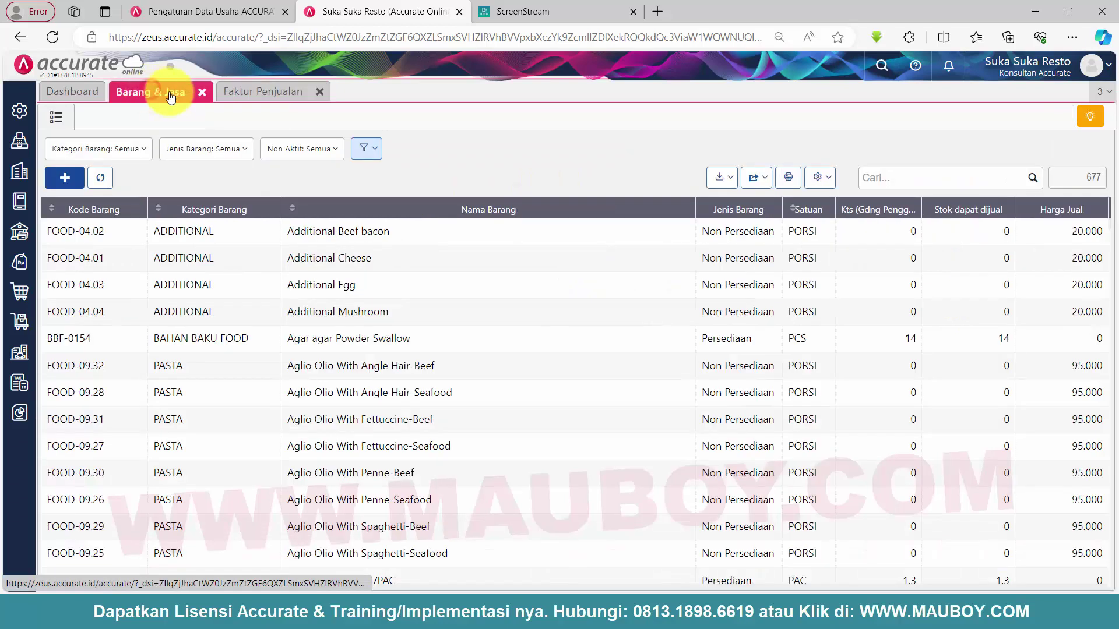
{"action": "left_click", "coordinate": [120, 148]}
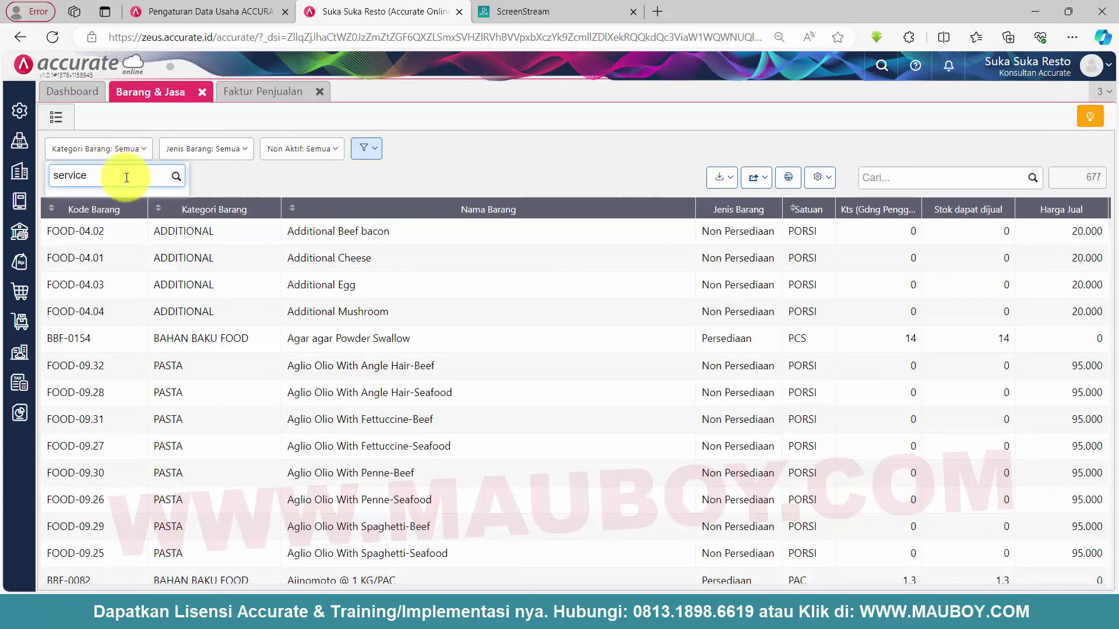
{"action": "type", "text": "service"}
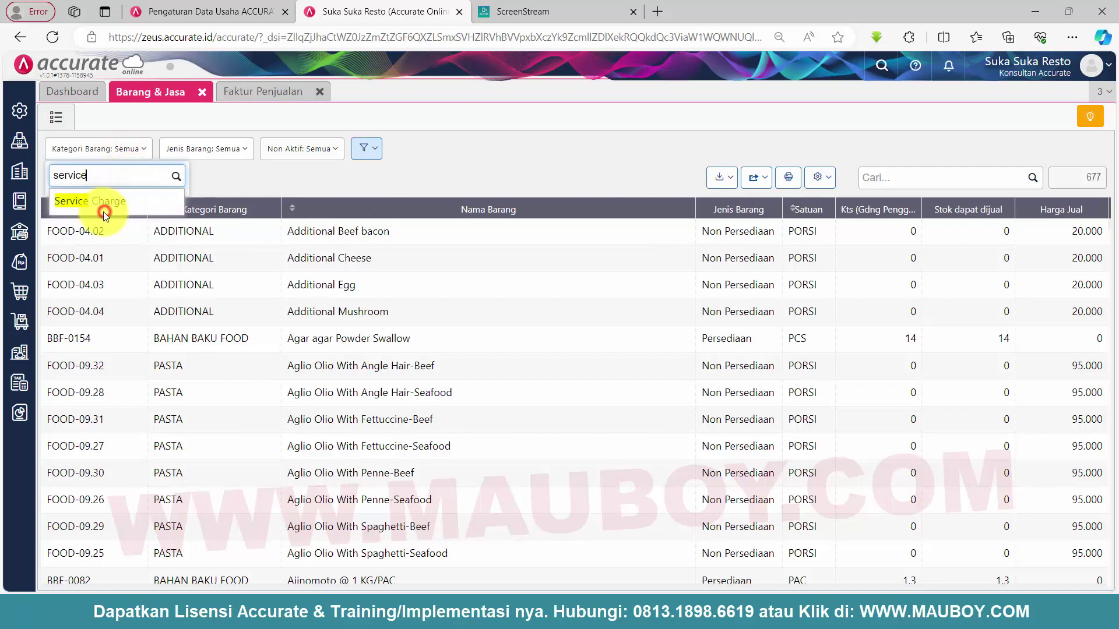
{"action": "left_click", "coordinate": [103, 211]}
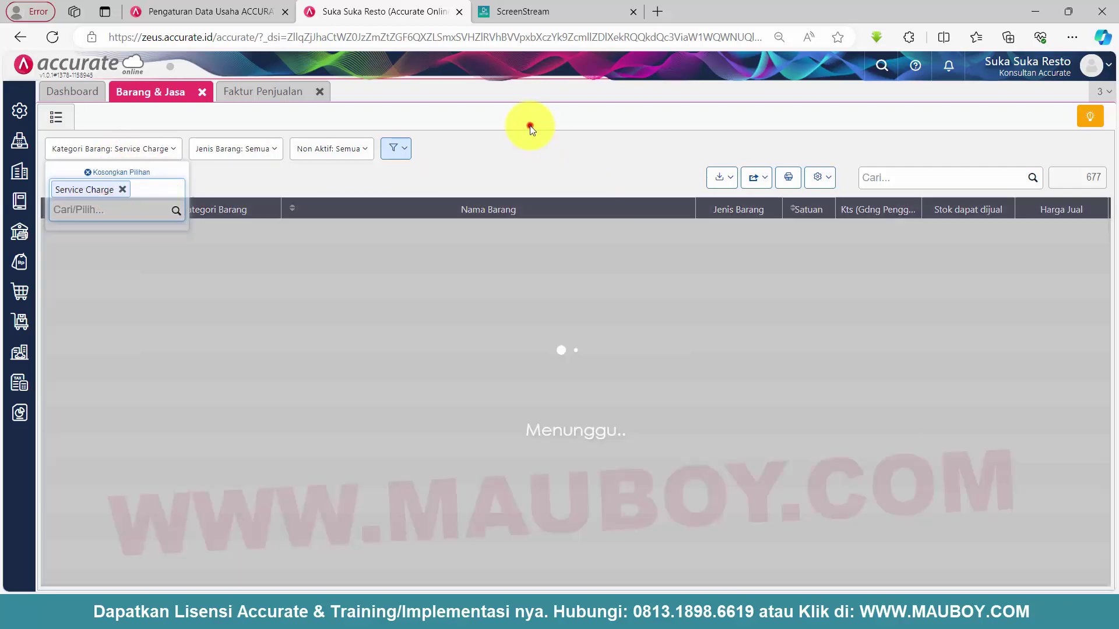
{"action": "left_click", "coordinate": [529, 121]}
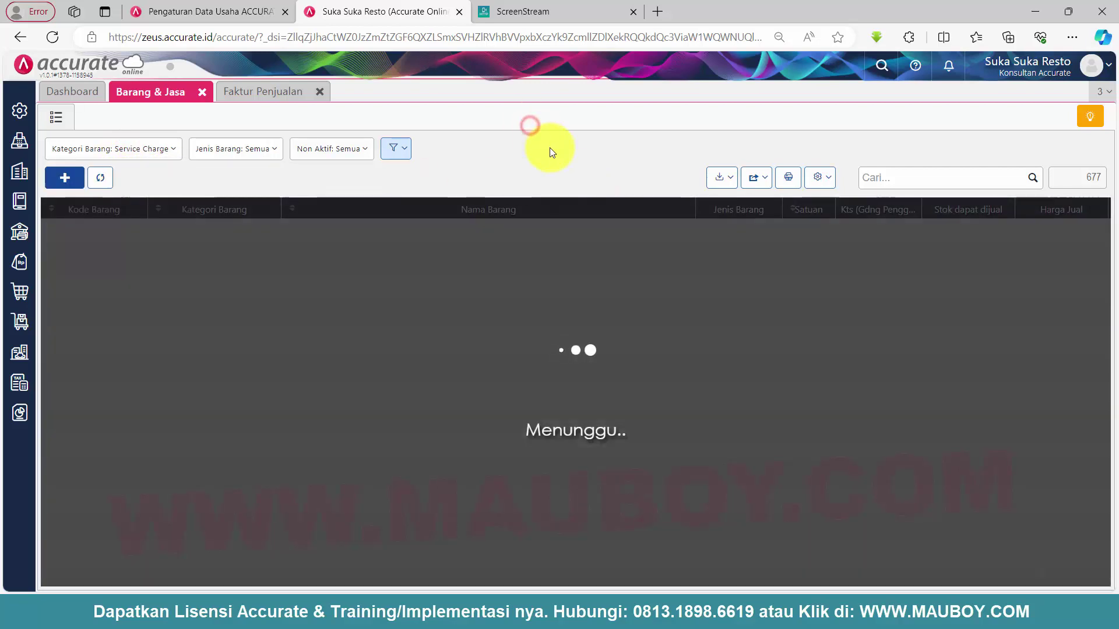
Open the Service Charge Jakarta item and set its PPN tax to PB1 Resto
{"action": "left_click", "coordinate": [394, 231]}
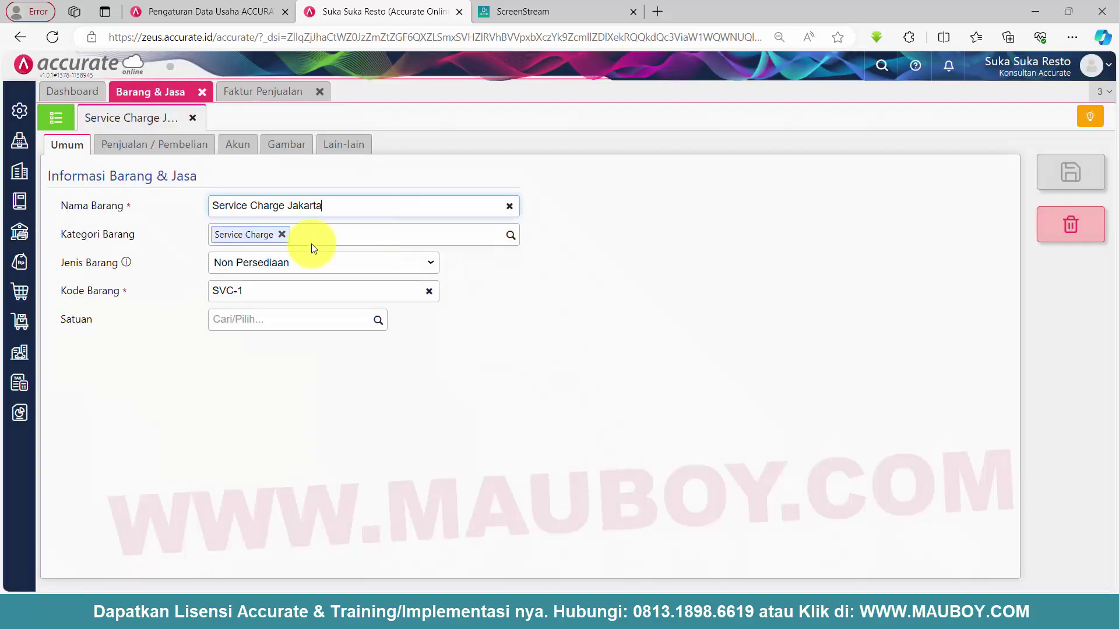
{"action": "left_click", "coordinate": [159, 146]}
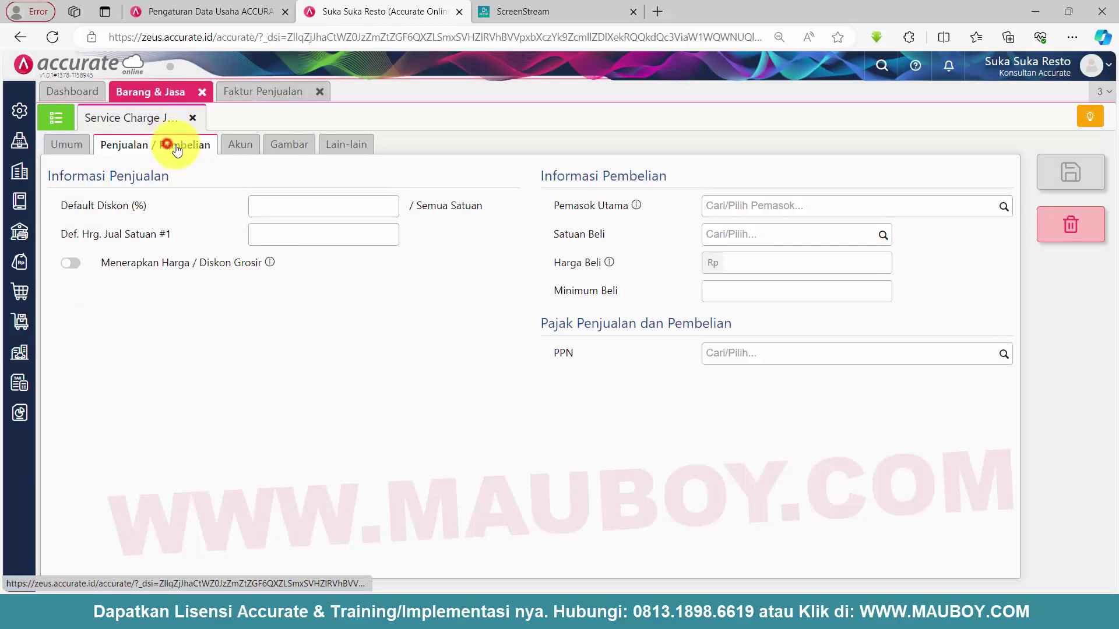
{"action": "left_click", "coordinate": [1008, 357]}
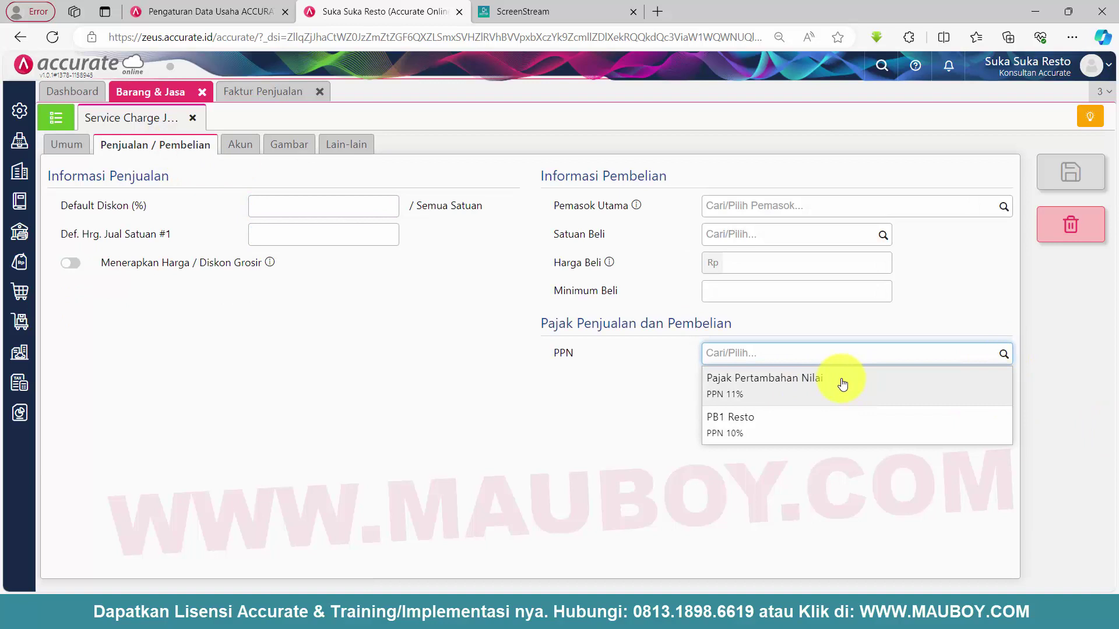
{"action": "left_click", "coordinate": [796, 434]}
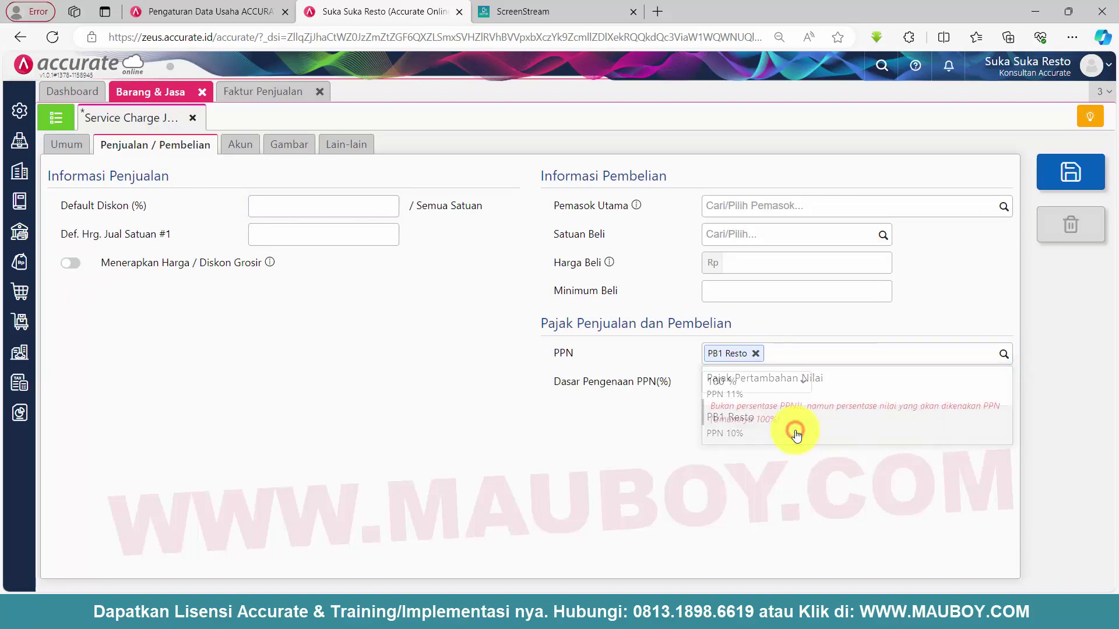
Check the PPN setting of the Service Charge Surabaya item, and close both service charge items
{"action": "left_click", "coordinate": [74, 124]}
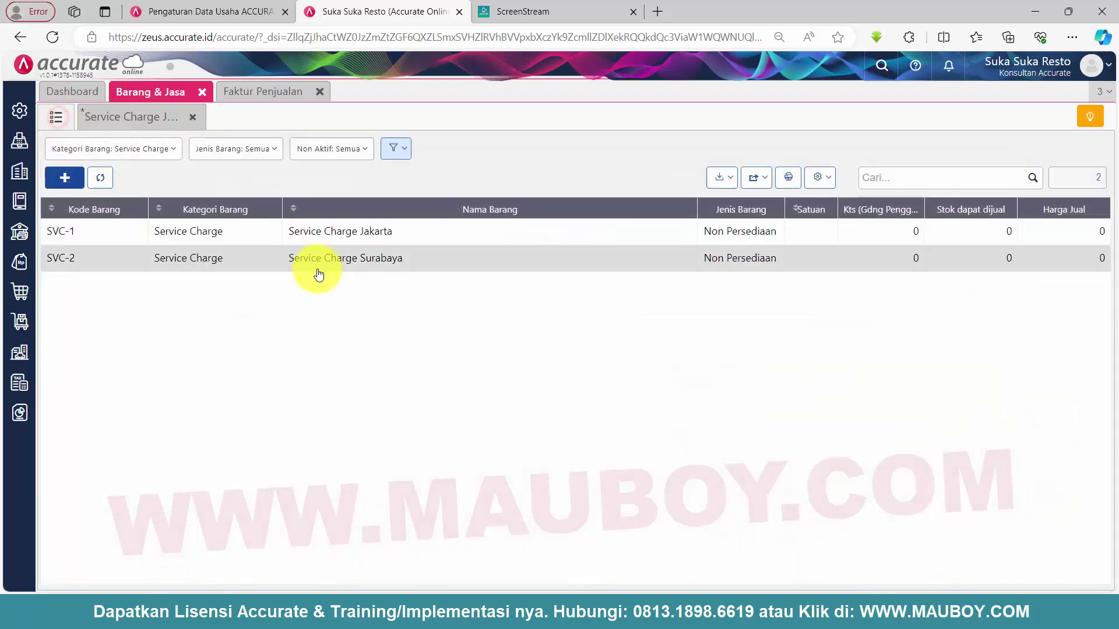
{"action": "left_click", "coordinate": [340, 257]}
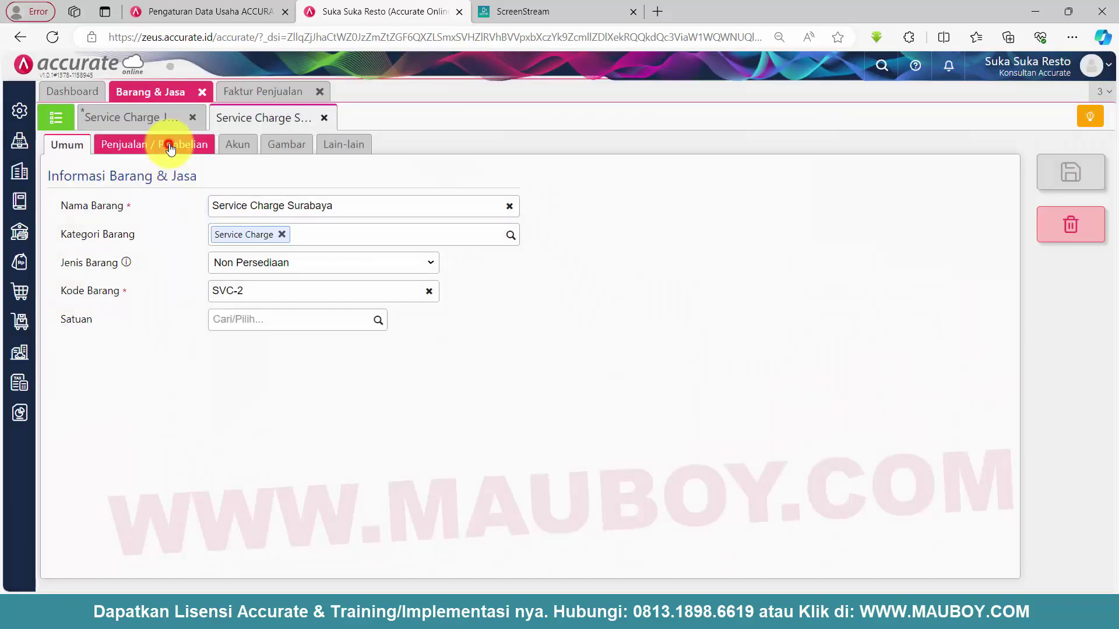
{"action": "left_click", "coordinate": [167, 145]}
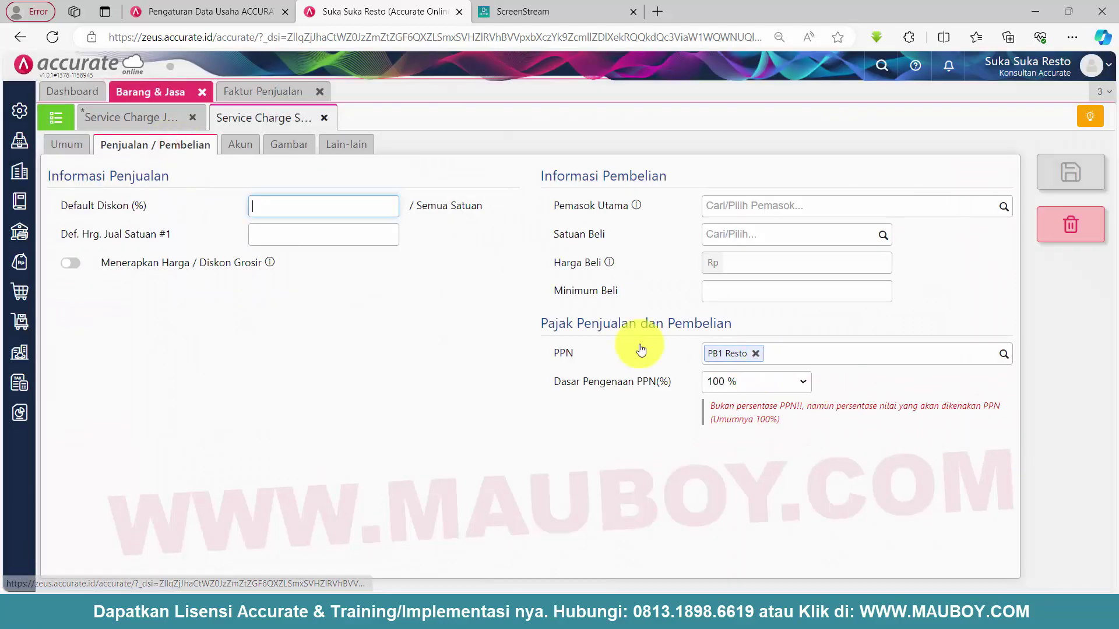
{"action": "double_click", "coordinate": [559, 351]}
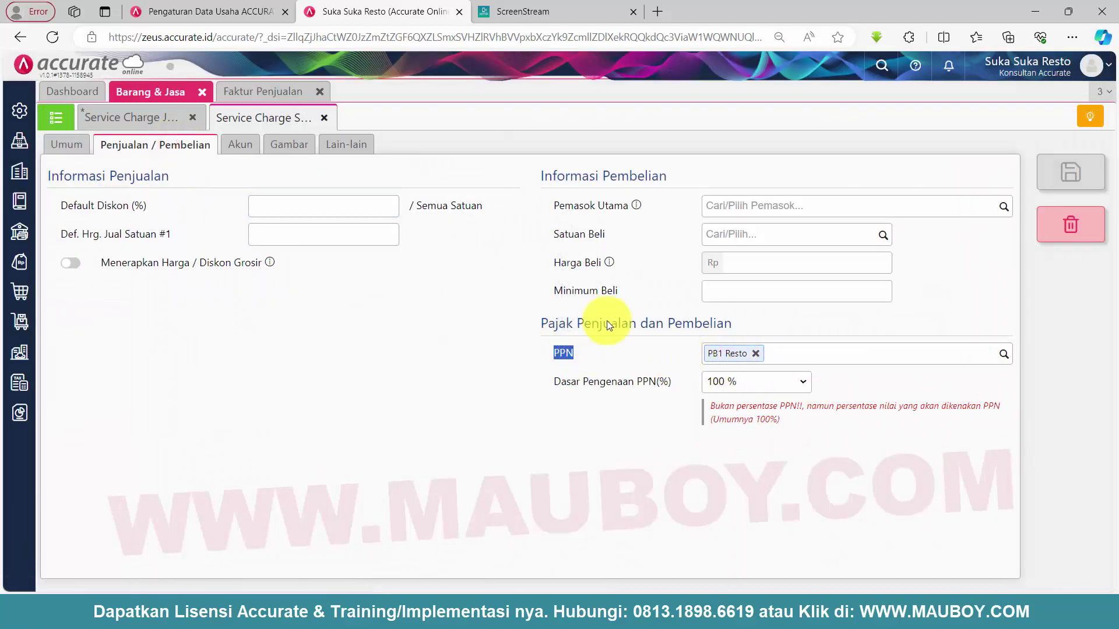
{"action": "left_click", "coordinate": [324, 117]}
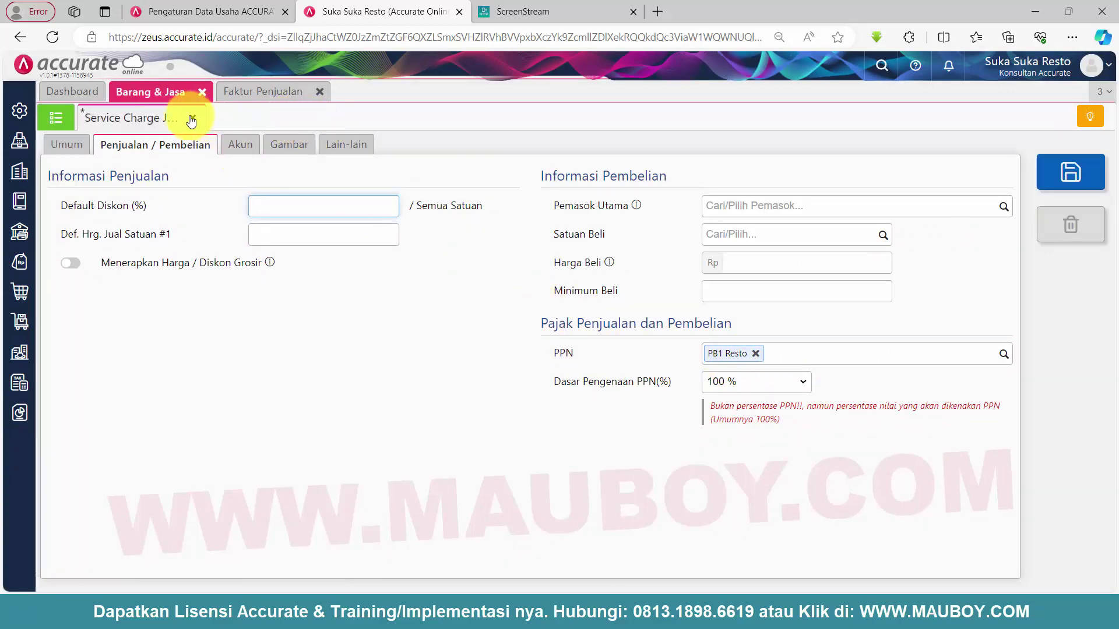
{"action": "left_click", "coordinate": [192, 121]}
{"action": "left_click", "coordinate": [653, 356]}
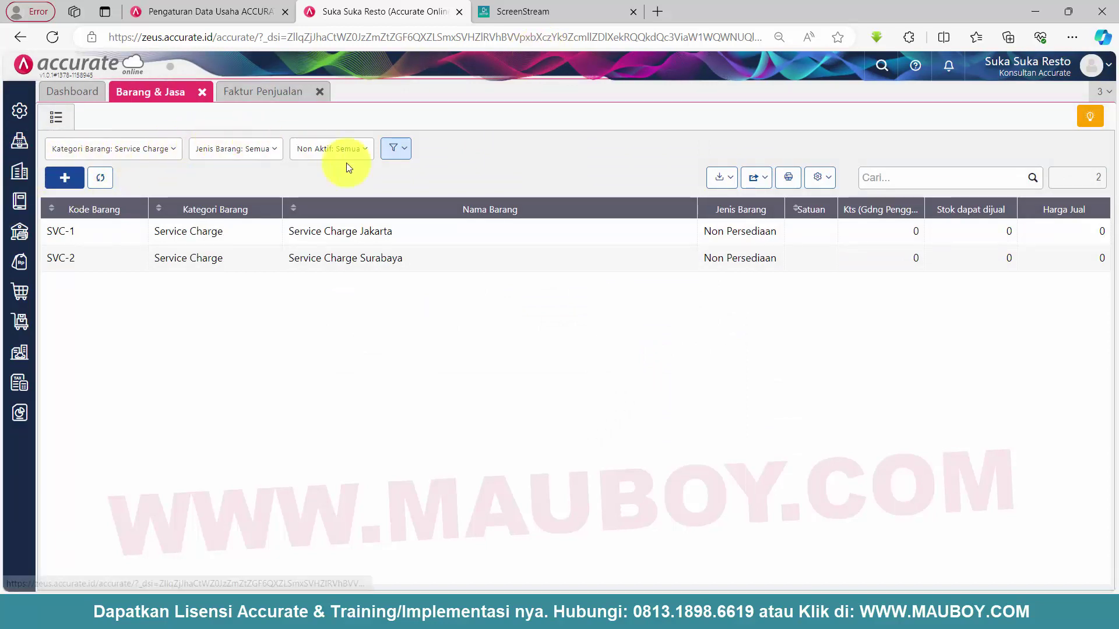
{"action": "left_click", "coordinate": [561, 11]}
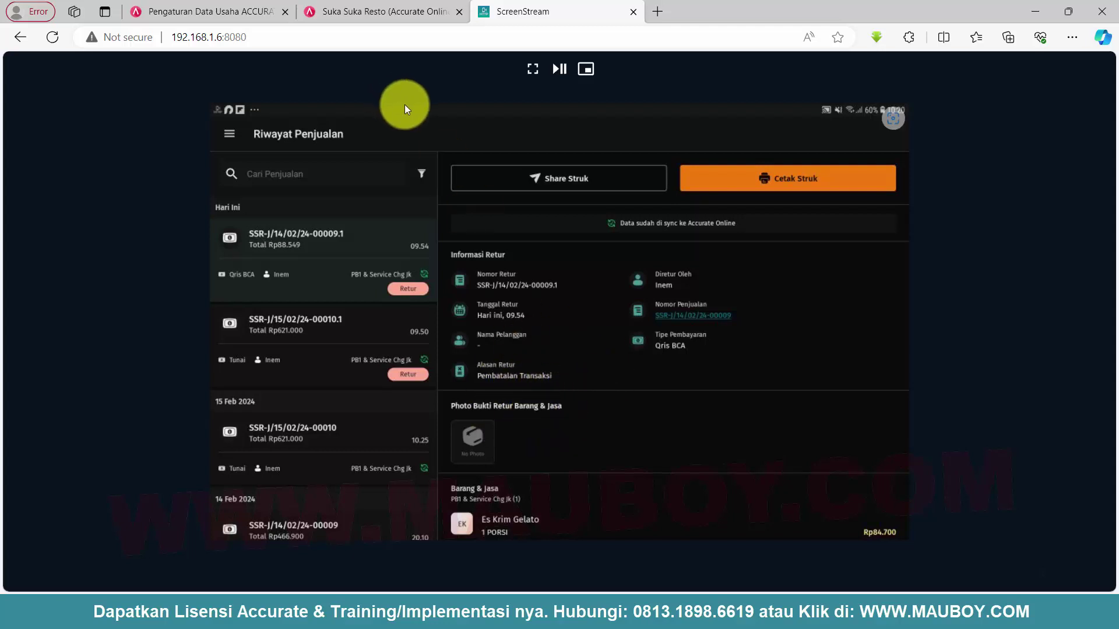
{"action": "left_click", "coordinate": [228, 13]}
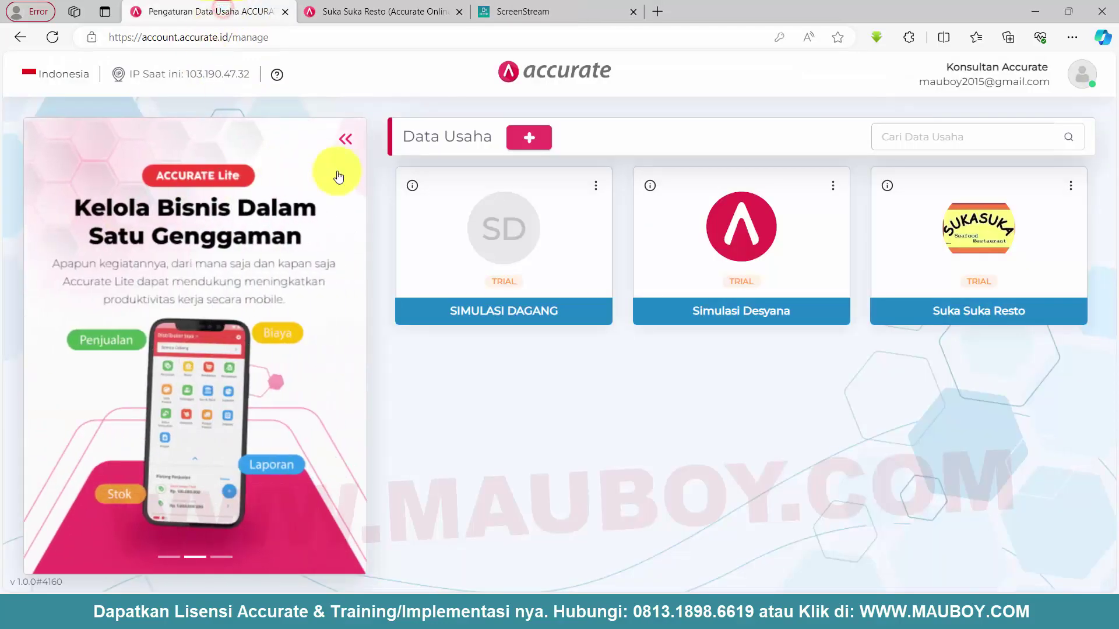
{"action": "left_click", "coordinate": [376, 13]}
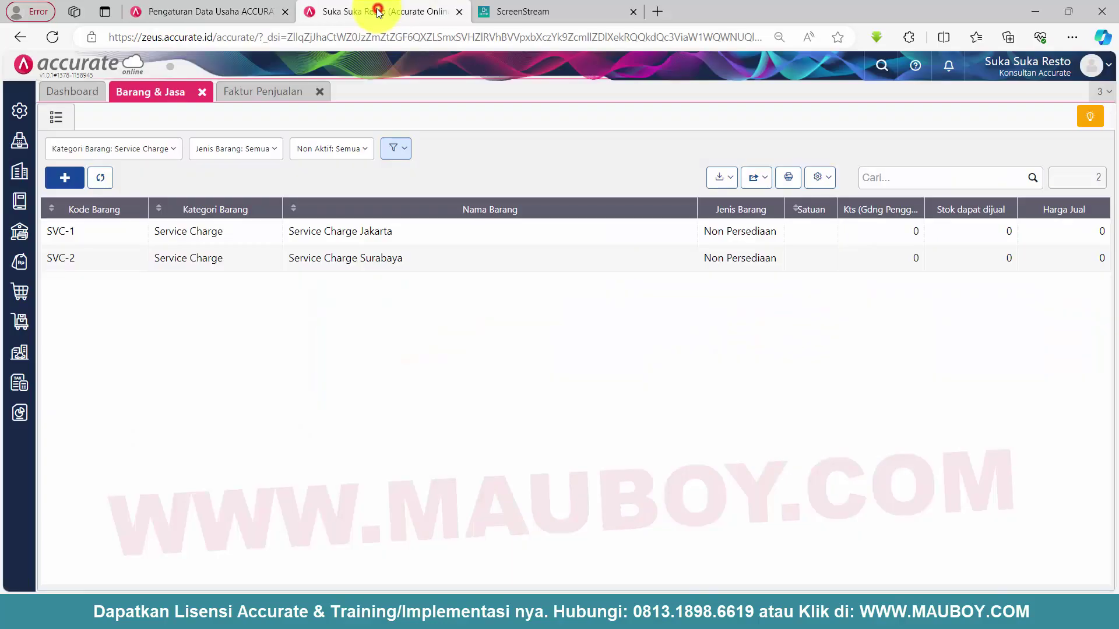
Open the existing POS settings of the Cab.Surabaya branch for editing
{"action": "left_click", "coordinate": [19, 141]}
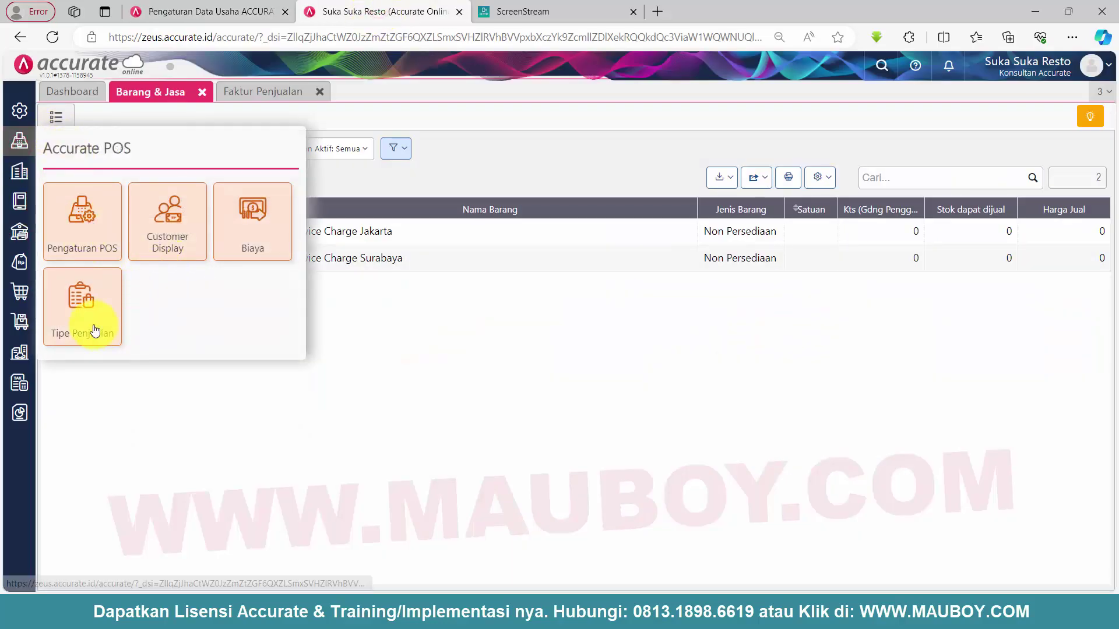
{"action": "left_click", "coordinate": [99, 229]}
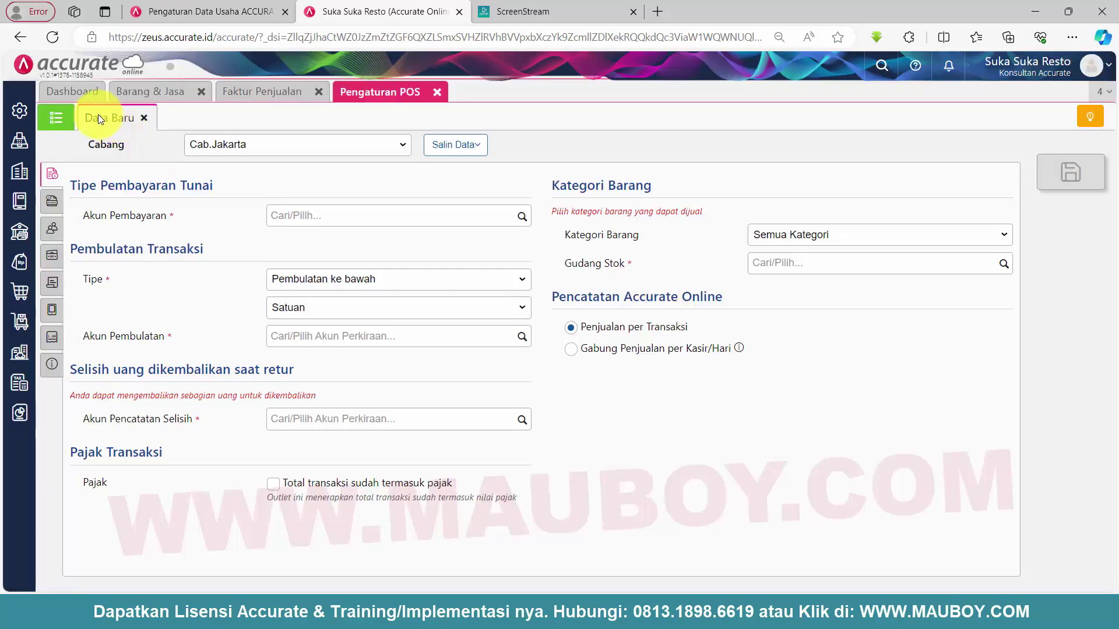
{"action": "left_click", "coordinate": [47, 116]}
{"action": "left_click", "coordinate": [110, 202]}
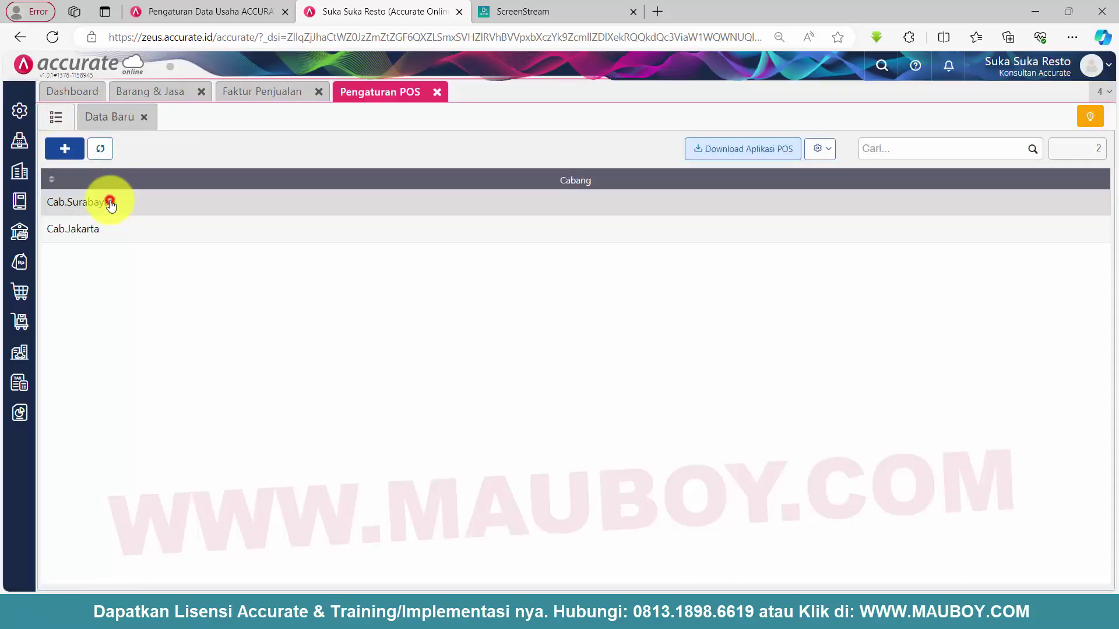
{"action": "left_click", "coordinate": [547, 496]}
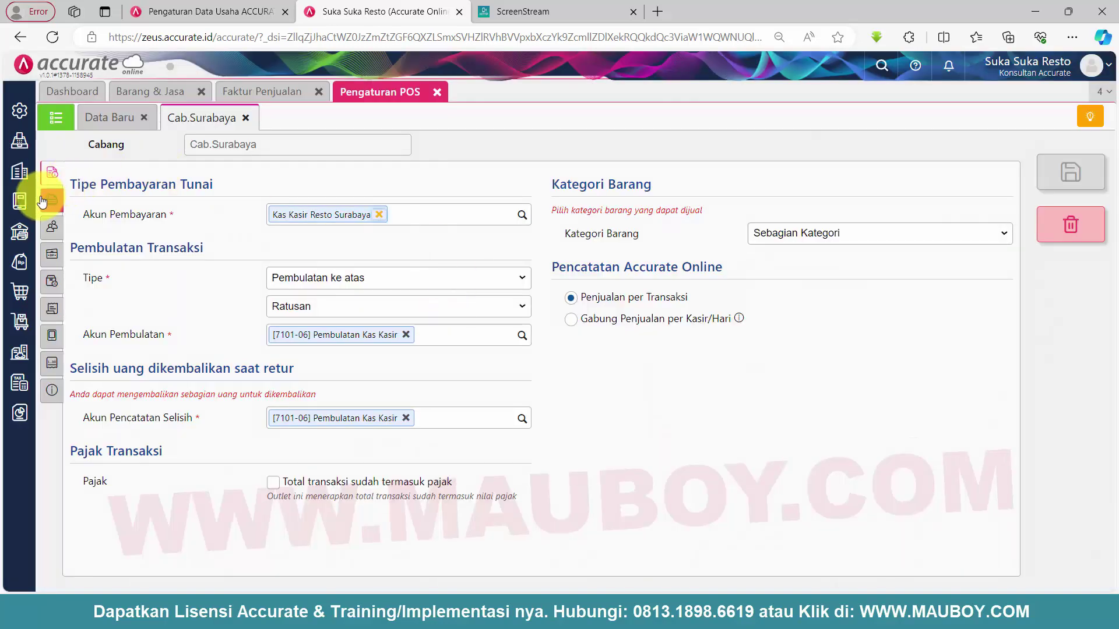
Review Cab.Surabaya's POS setting sections, including employees, receipt layout and optional features, and close the branch settings
{"action": "left_click", "coordinate": [48, 200]}
{"action": "left_click", "coordinate": [50, 175]}
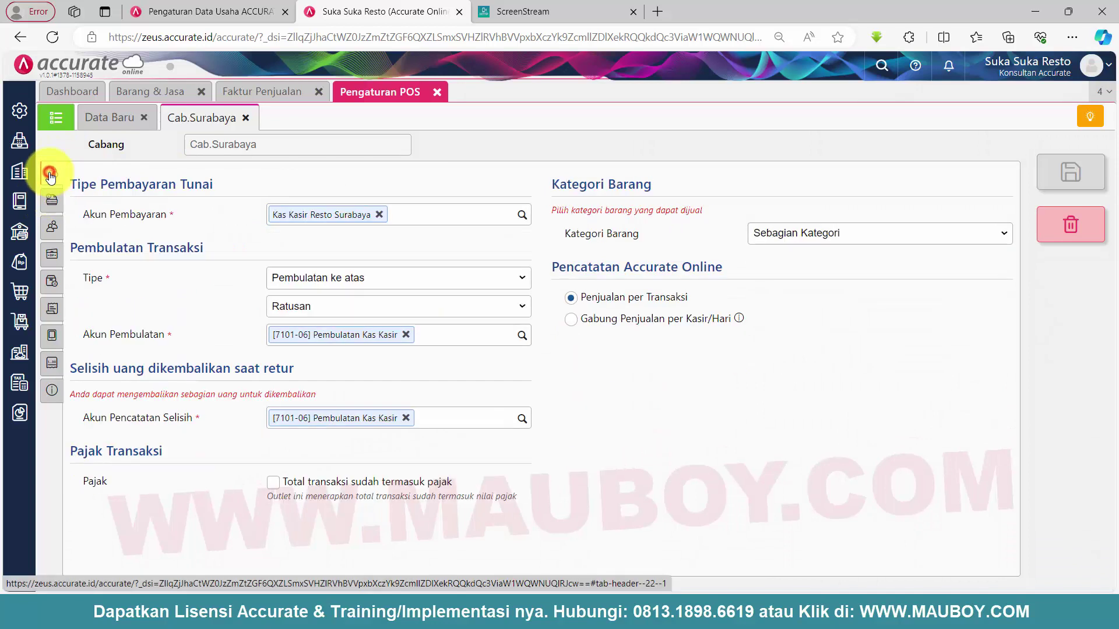
{"action": "left_click", "coordinate": [54, 230]}
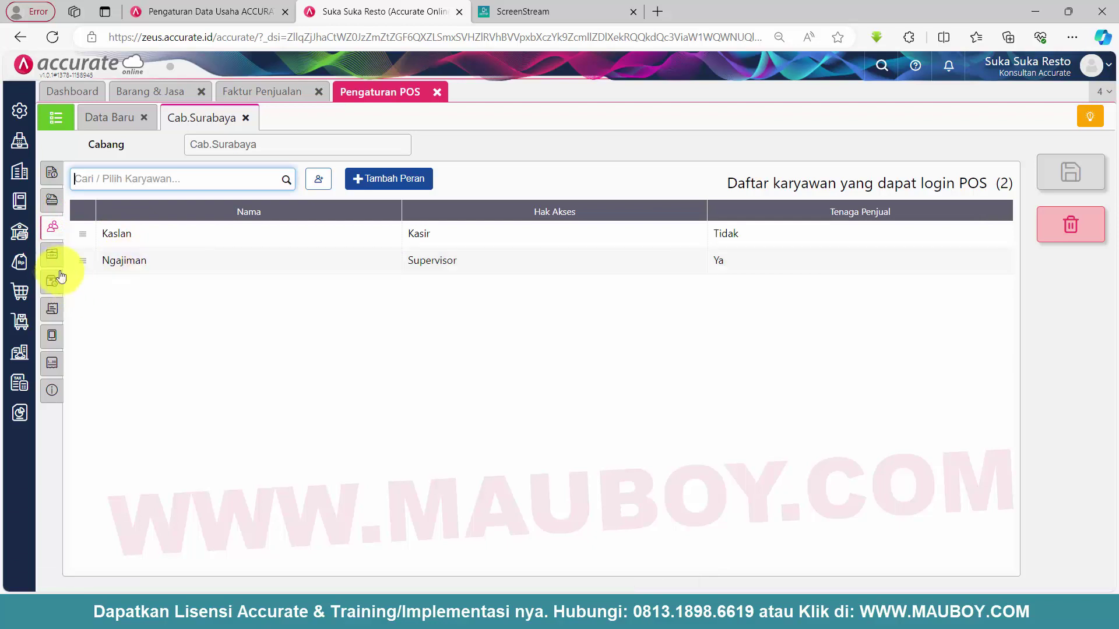
{"action": "left_click", "coordinate": [51, 255]}
{"action": "left_click", "coordinate": [51, 282]}
{"action": "left_click", "coordinate": [53, 314]}
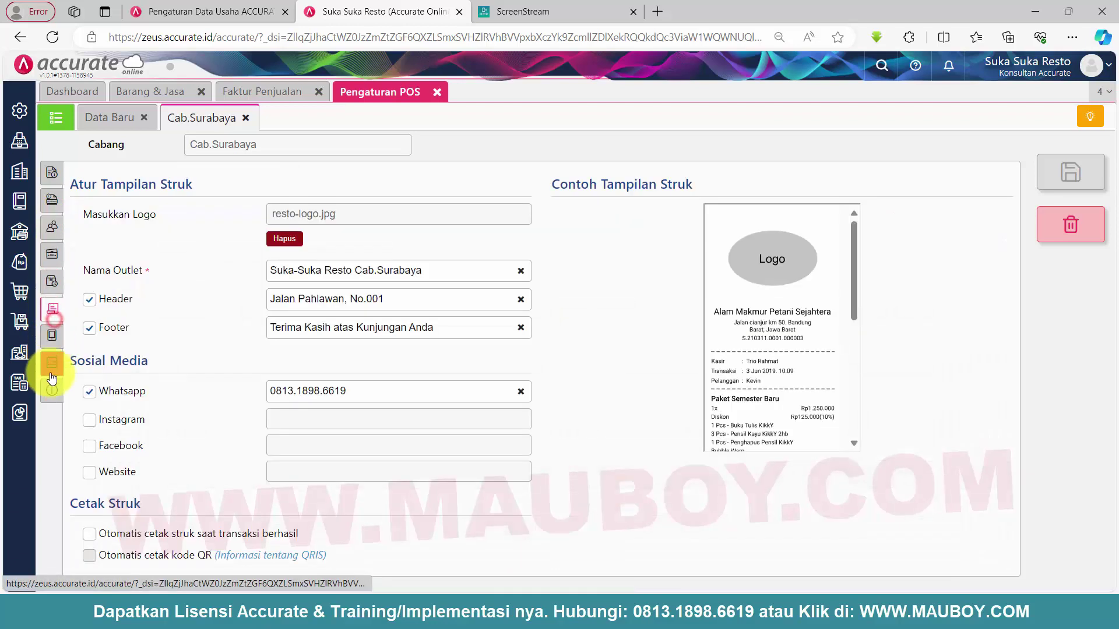
{"action": "left_click", "coordinate": [52, 389]}
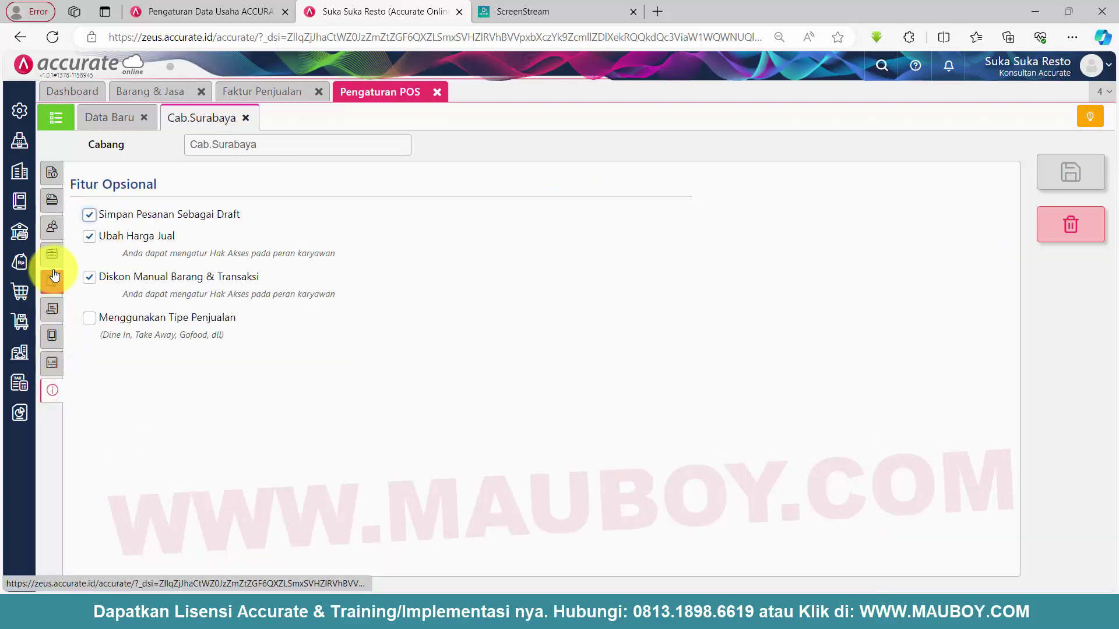
{"action": "left_click", "coordinate": [51, 226]}
{"action": "left_click", "coordinate": [52, 200]}
{"action": "left_click", "coordinate": [52, 173]}
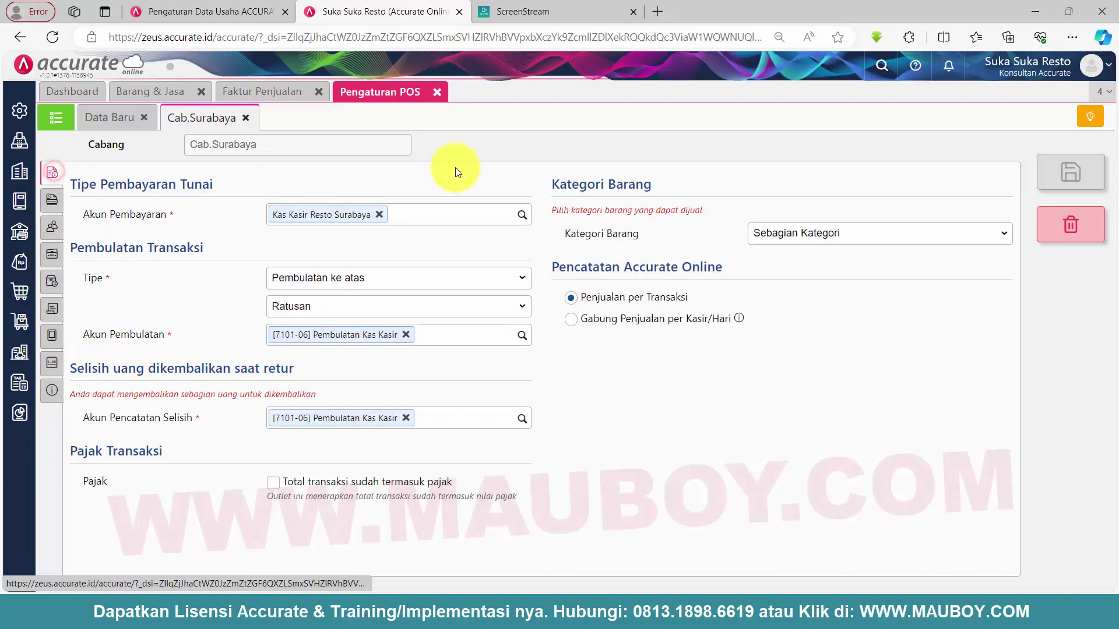
{"action": "left_click", "coordinate": [493, 149]}
{"action": "left_click", "coordinate": [246, 119]}
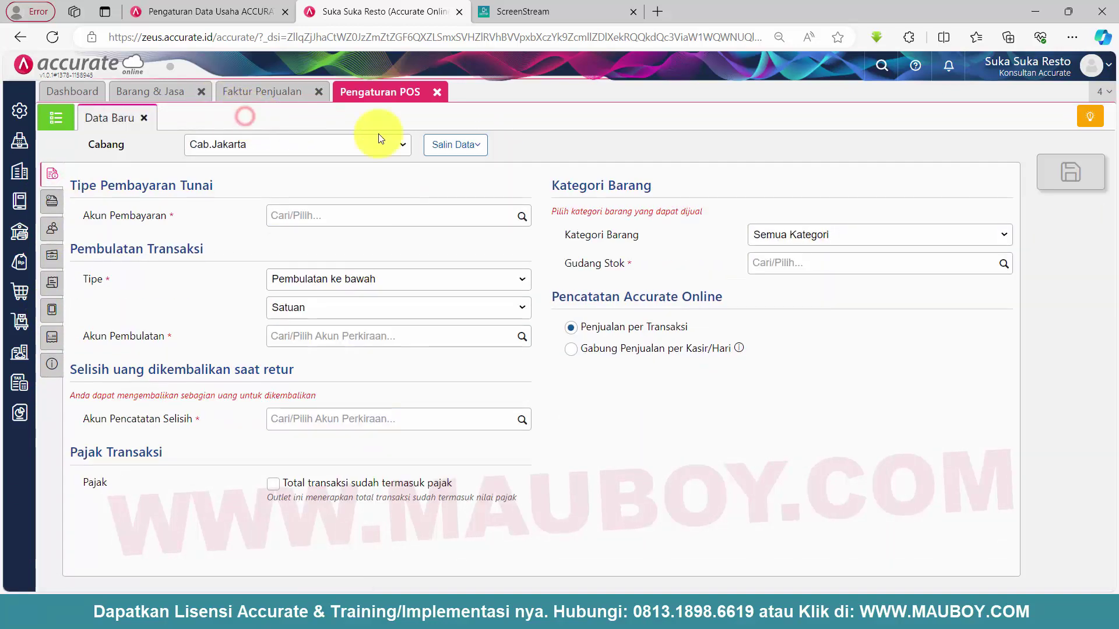
Display Cab.Surabaya's POS device pairing code, view the tablet's ScreenStream page, and bring up the mirrored phone
{"action": "left_click", "coordinate": [56, 117]}
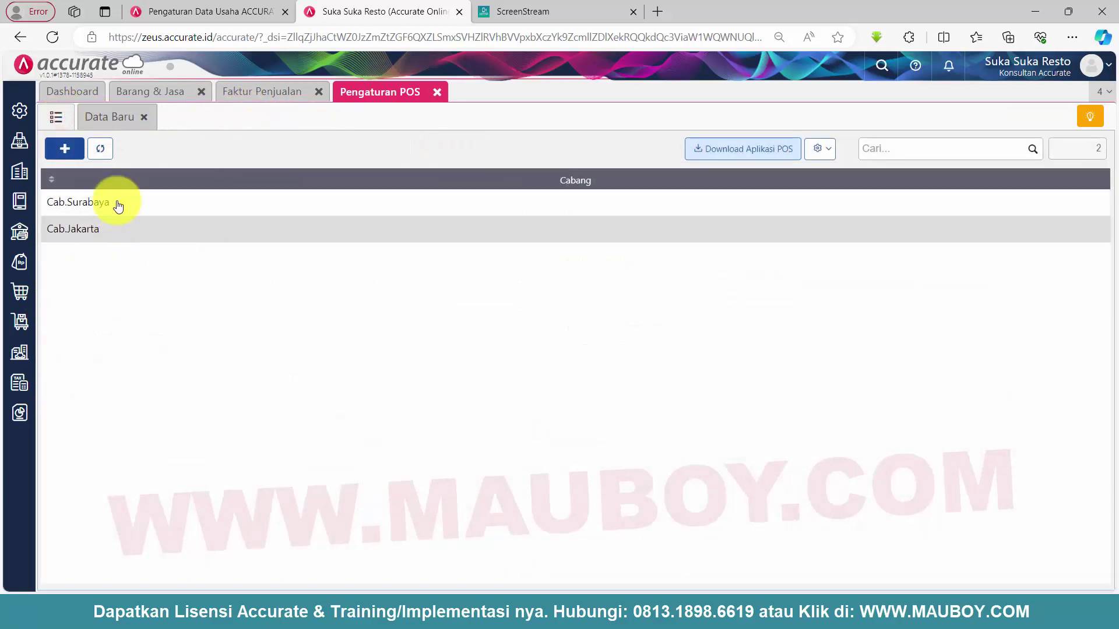
{"action": "left_click", "coordinate": [114, 201]}
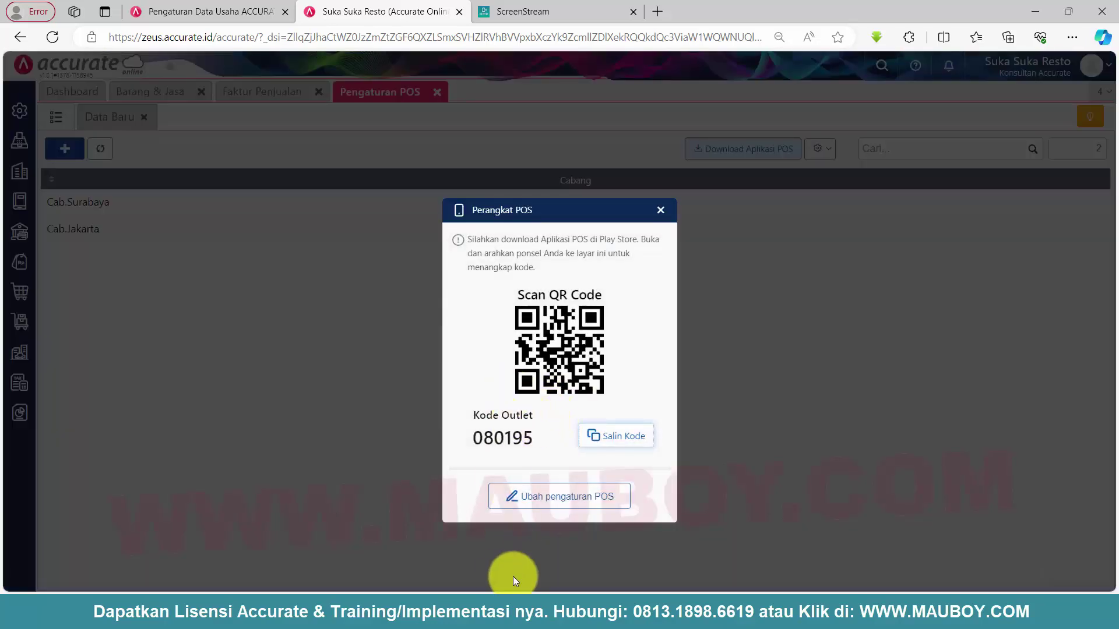
{"action": "mouse_move", "coordinate": [427, 609]}
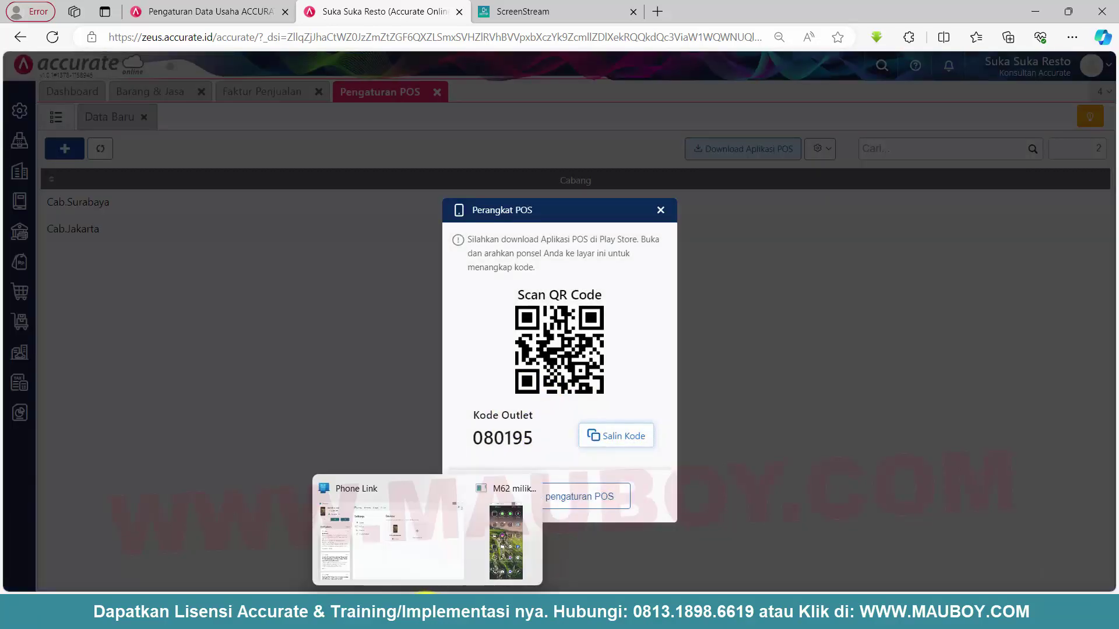
{"action": "left_click", "coordinate": [495, 548]}
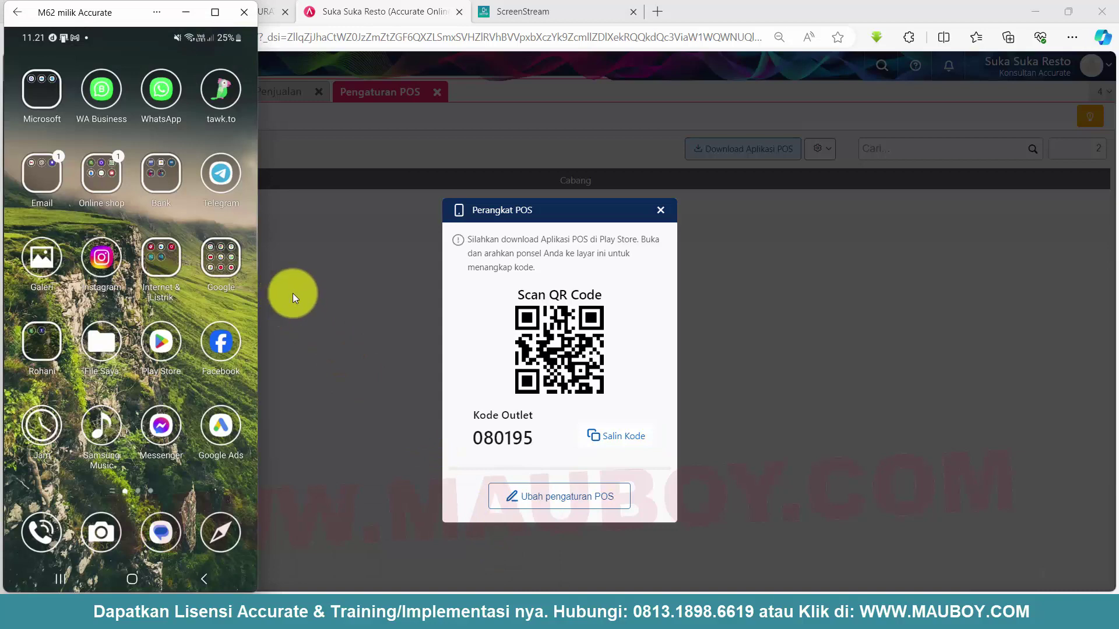
{"action": "left_click", "coordinate": [567, 10]}
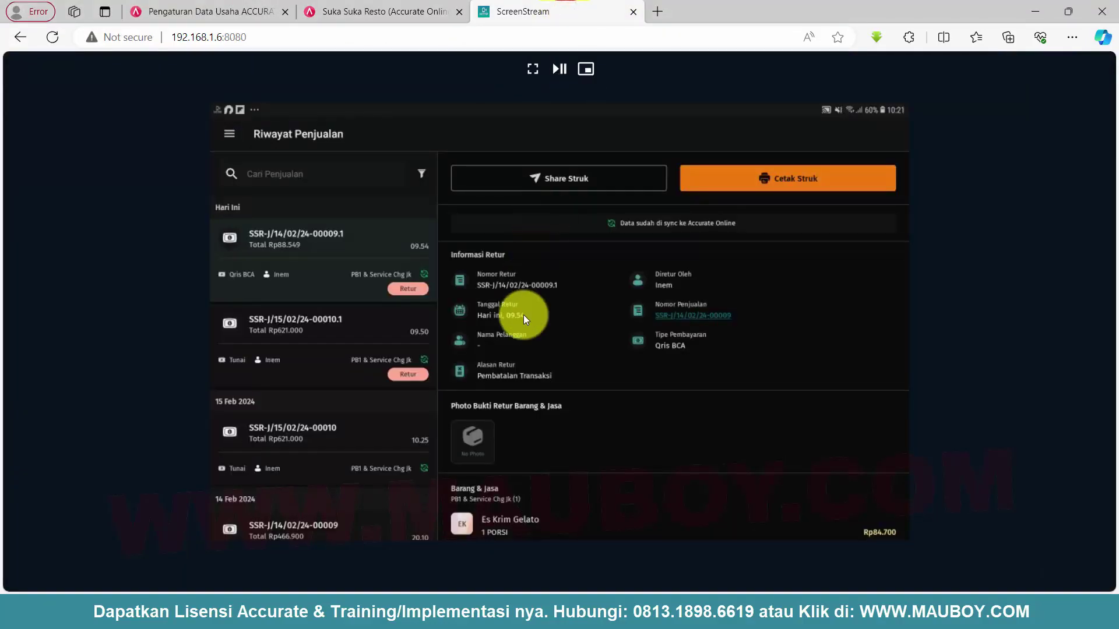
{"action": "mouse_move", "coordinate": [439, 590]}
{"action": "left_click", "coordinate": [502, 540]}
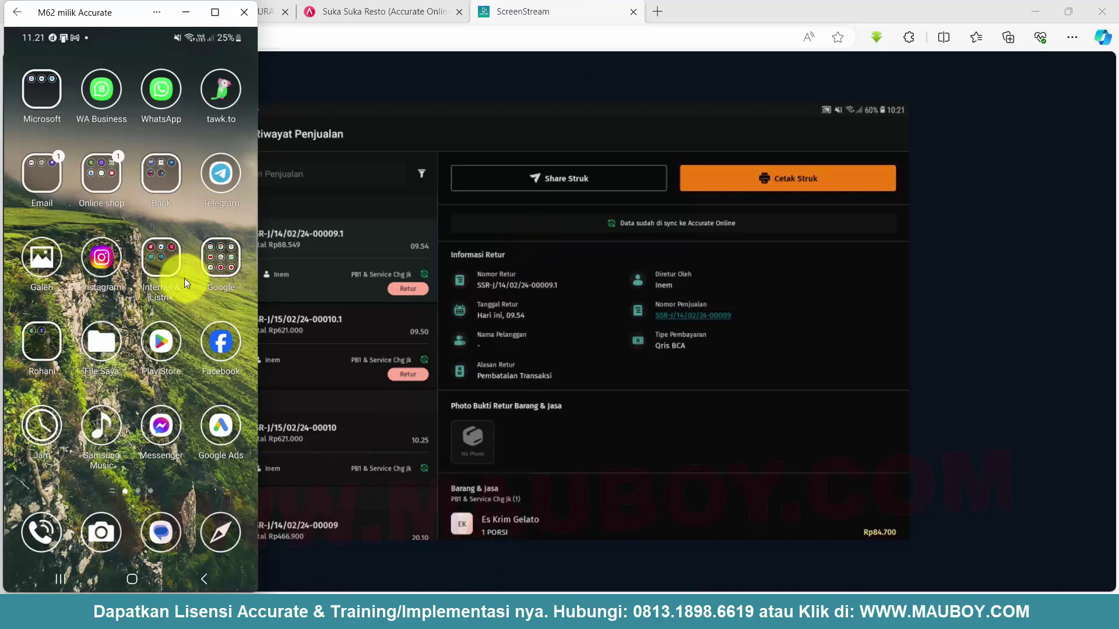
Find Accurate POS in the phone's Play Store and install it
{"action": "left_click", "coordinate": [156, 344]}
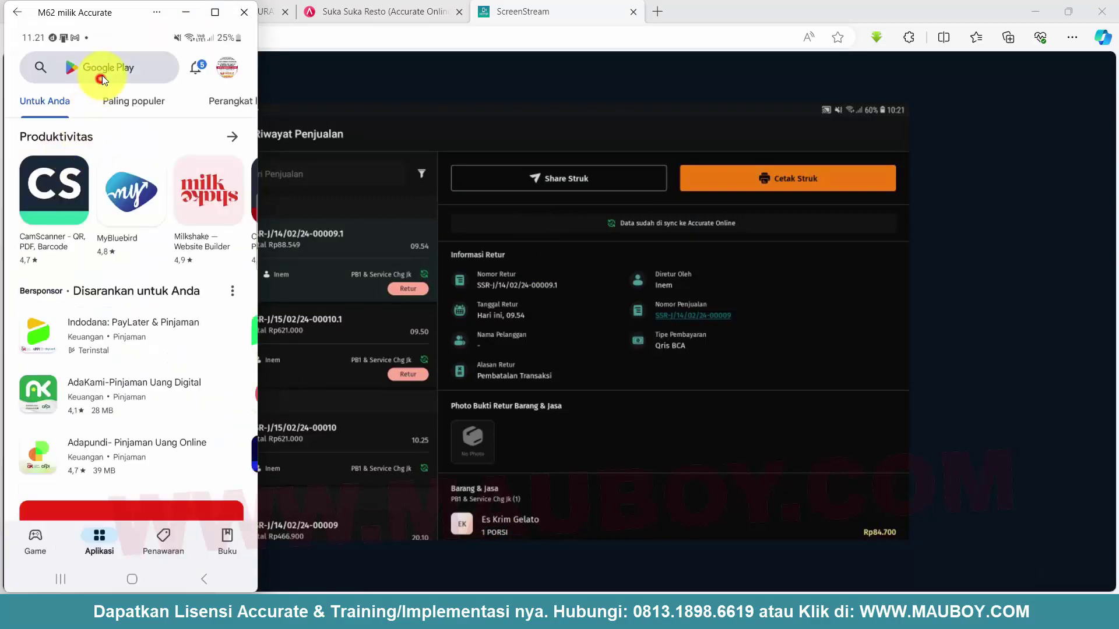
{"action": "left_click", "coordinate": [102, 75]}
{"action": "type", "text": "accuratep"}
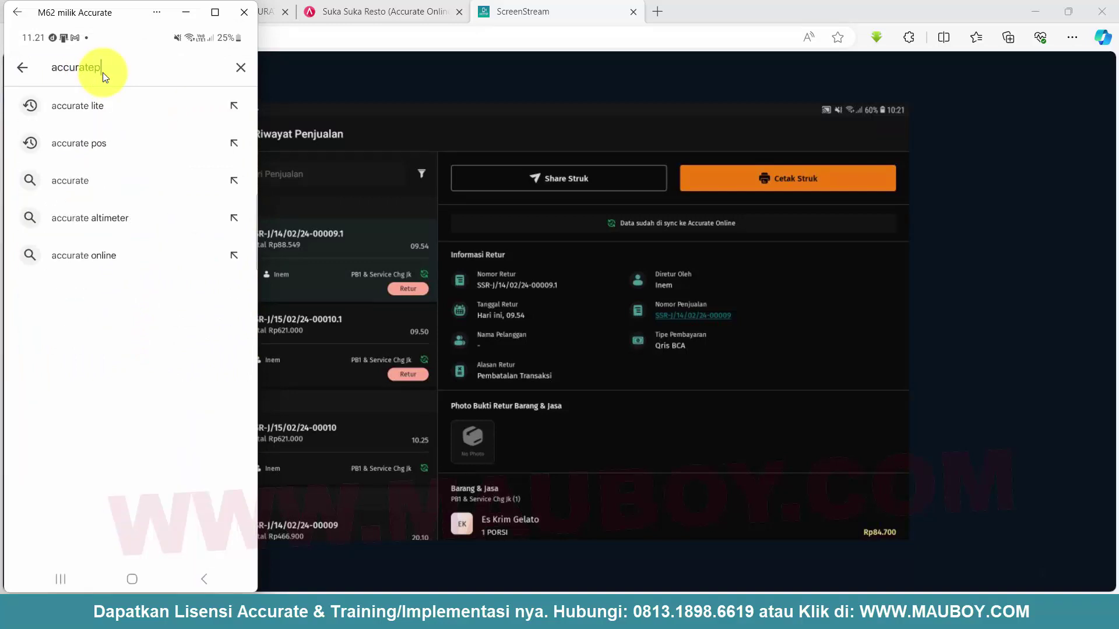
{"action": "key", "text": "BackSpace"}
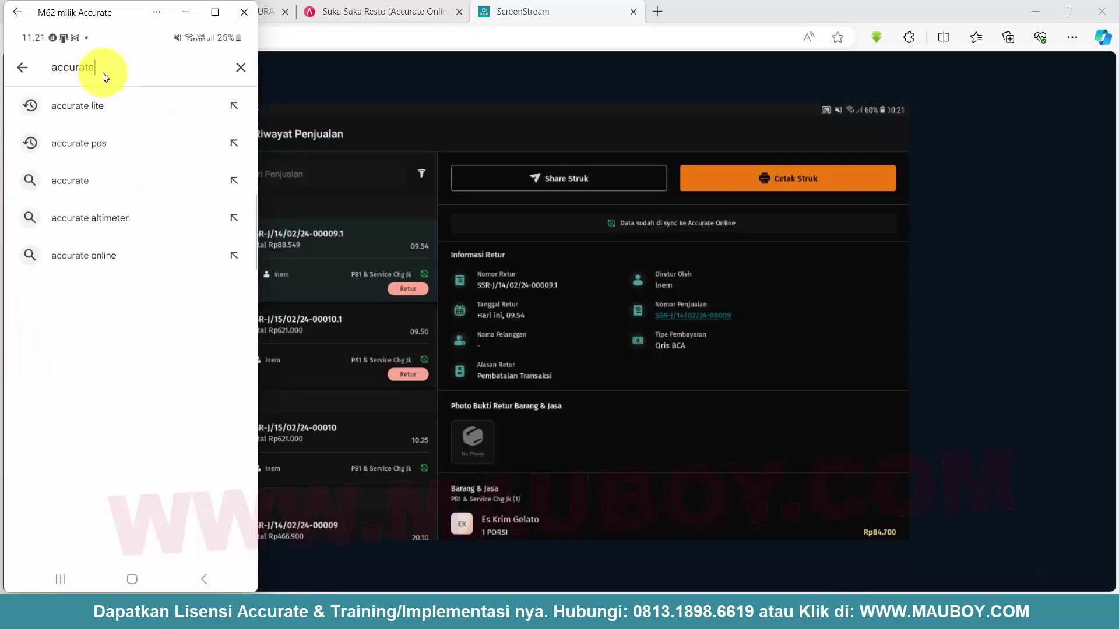
{"action": "left_click", "coordinate": [127, 160]}
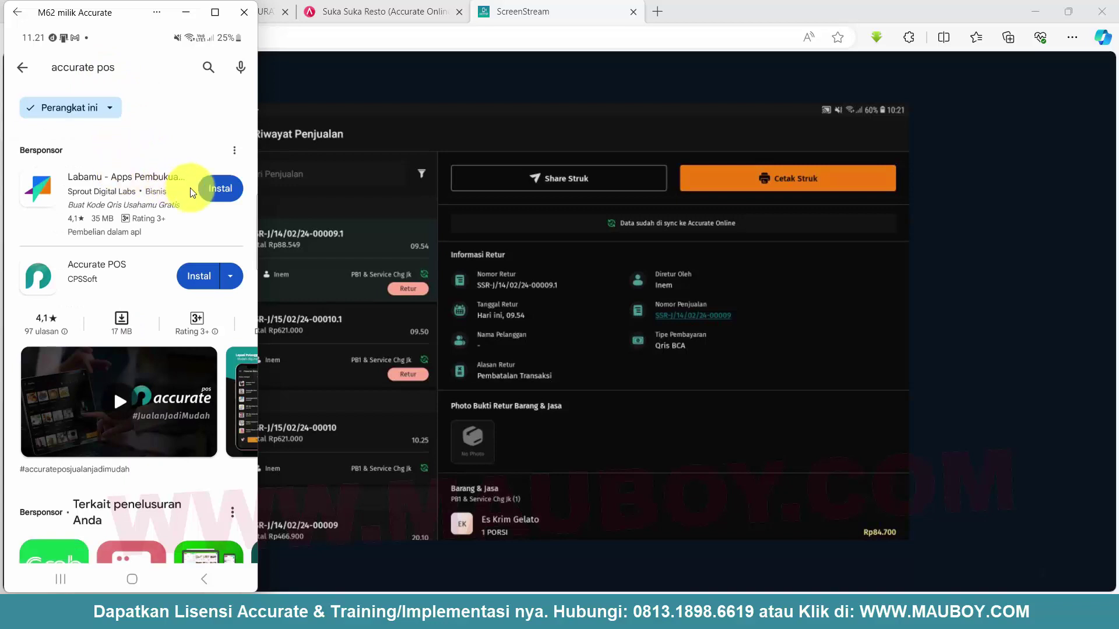
{"action": "left_click", "coordinate": [190, 278]}
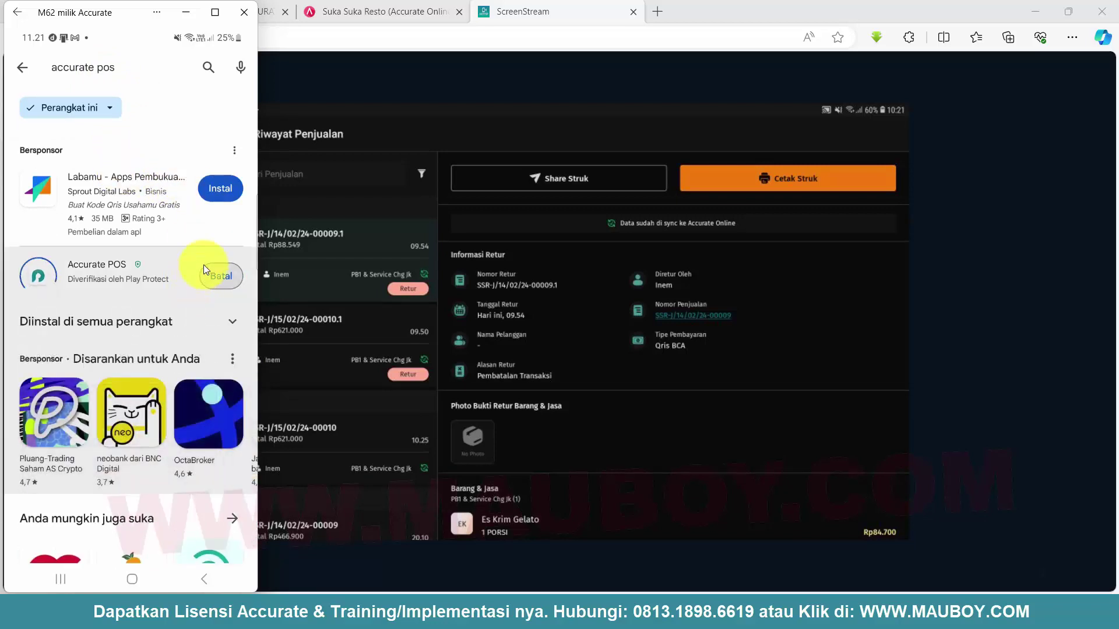
Copy Cab.Surabaya's outlet code in Accurate Online and check the app installation on the mirrored phone
{"action": "left_click", "coordinate": [320, 7]}
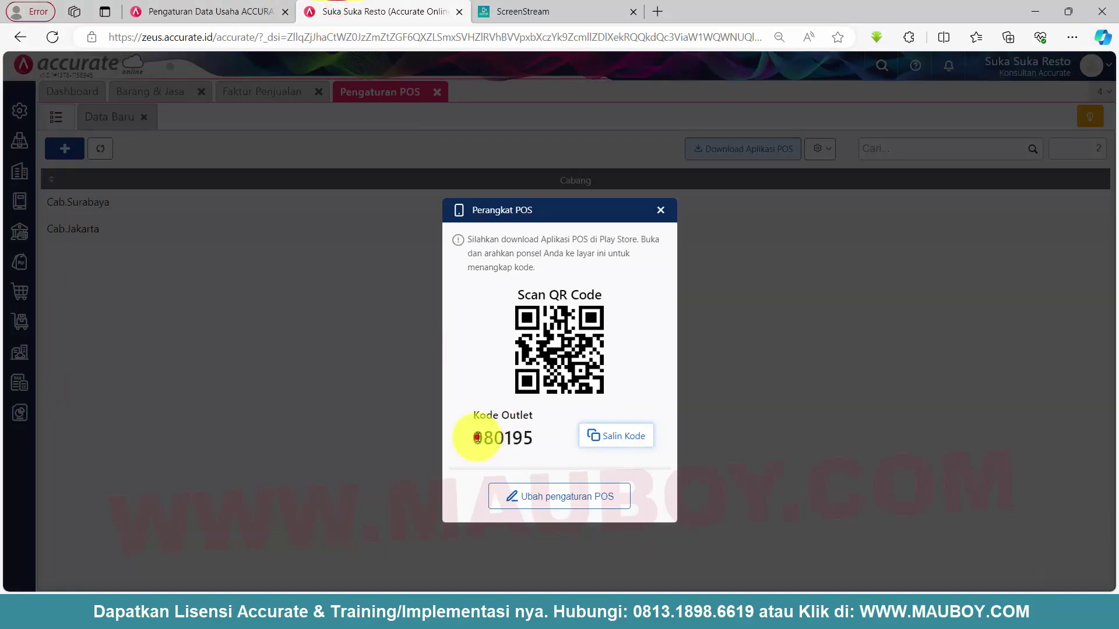
{"action": "left_click_drag", "start_coordinate": [477, 438], "coordinate": [532, 439]}
{"action": "right_click", "coordinate": [500, 438]}
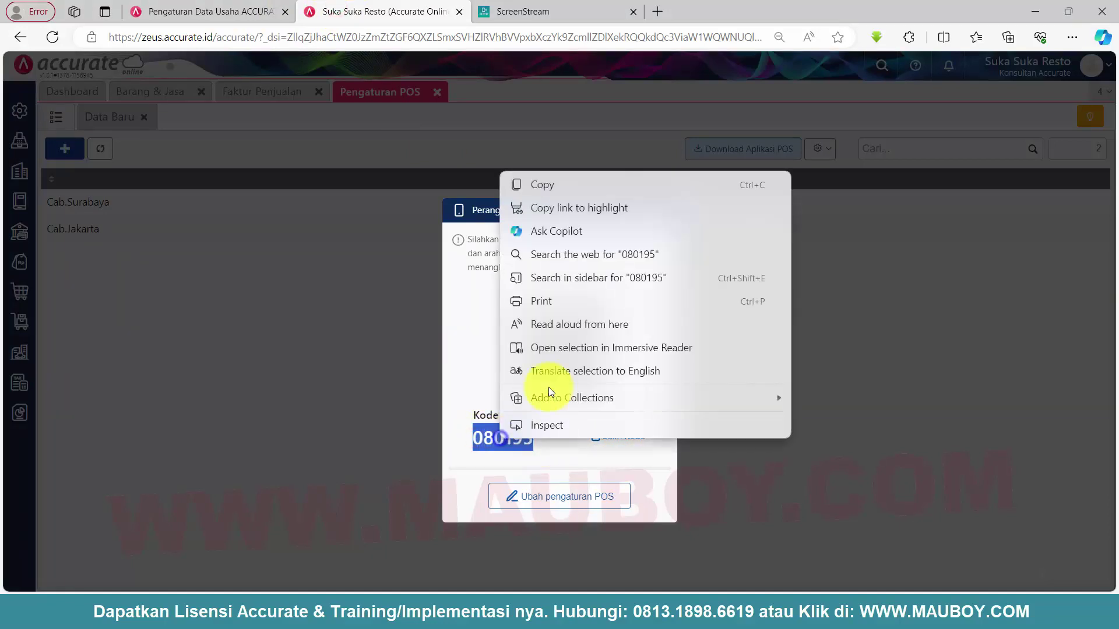
{"action": "left_click", "coordinate": [564, 185]}
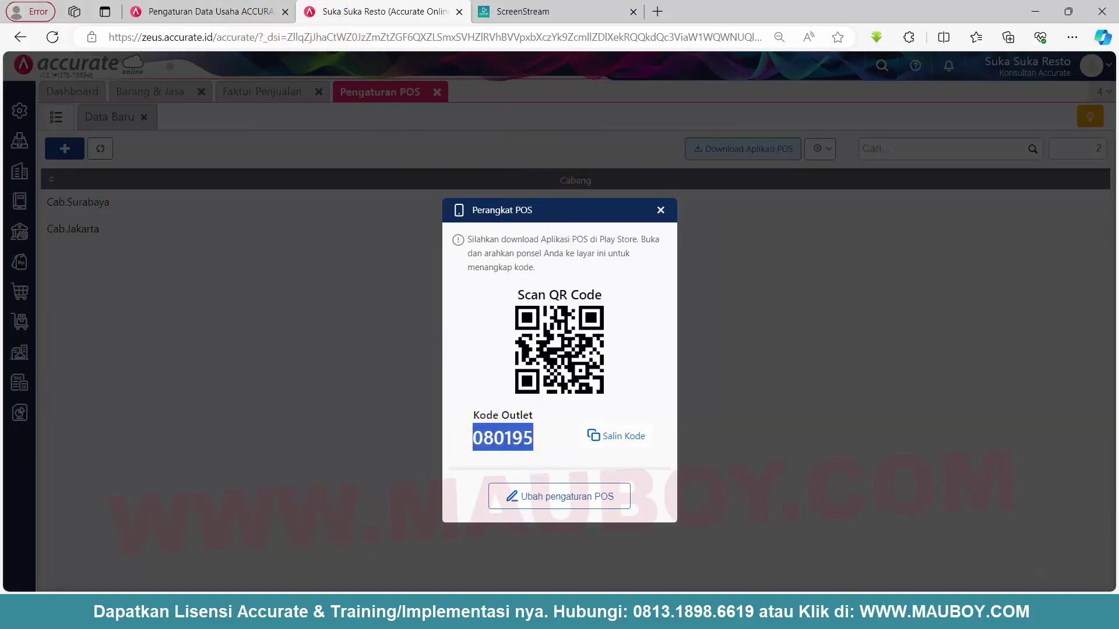
{"action": "left_click", "coordinate": [432, 615]}
{"action": "left_click", "coordinate": [506, 533]}
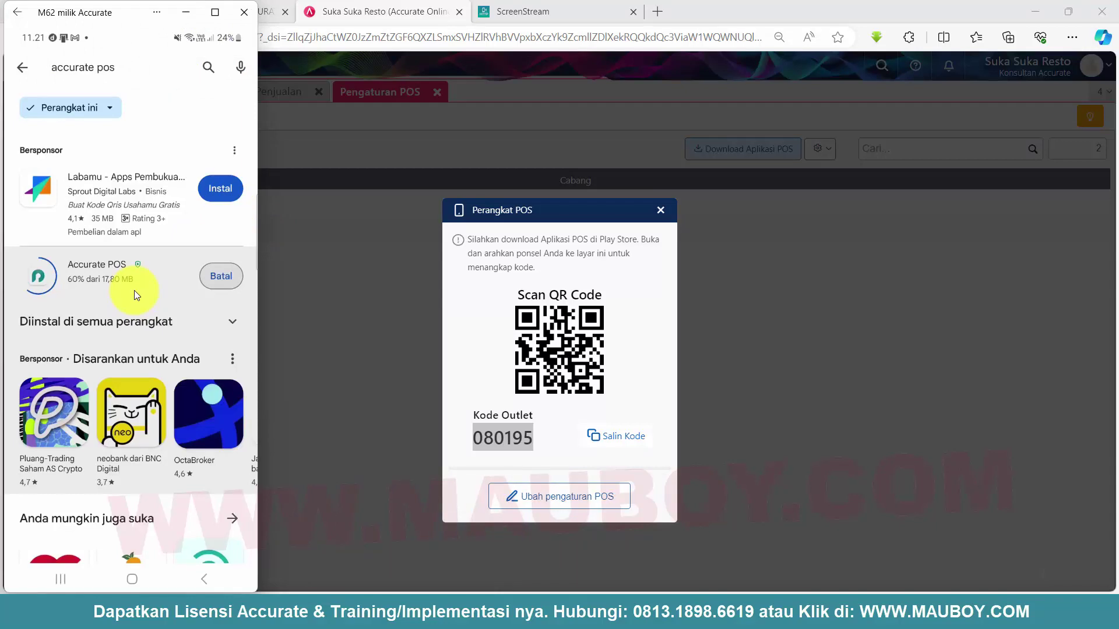
Copy Cab.Surabaya's outlet code again and close the POS device dialog
{"action": "left_click", "coordinate": [370, 36]}
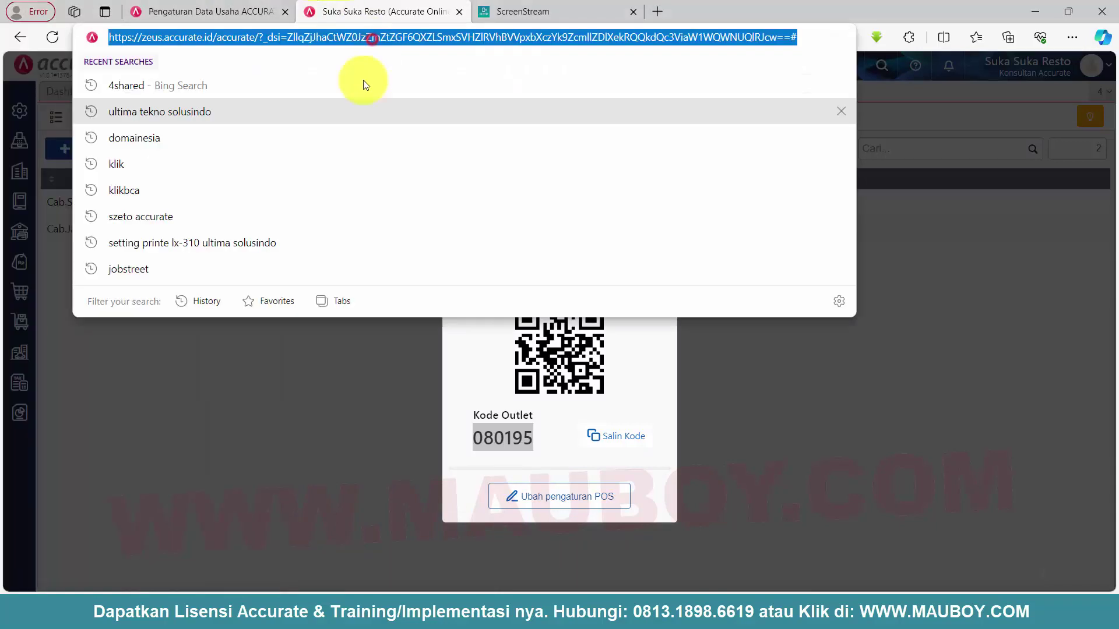
{"action": "left_click", "coordinate": [501, 440]}
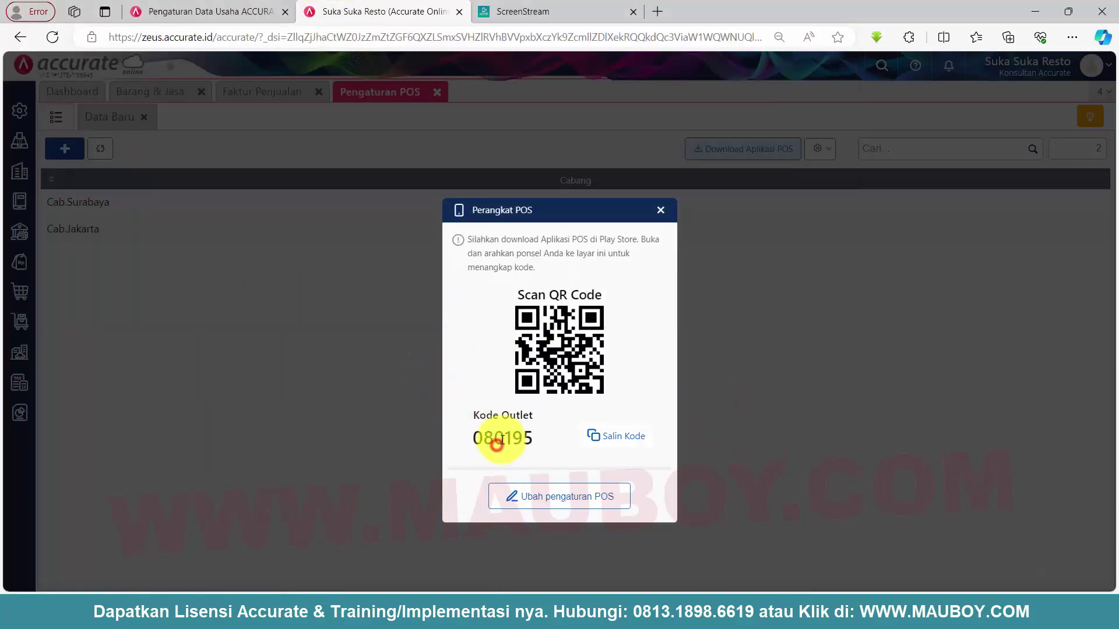
{"action": "double_click", "coordinate": [504, 435]}
{"action": "right_click", "coordinate": [505, 434]}
{"action": "left_click", "coordinate": [630, 444]}
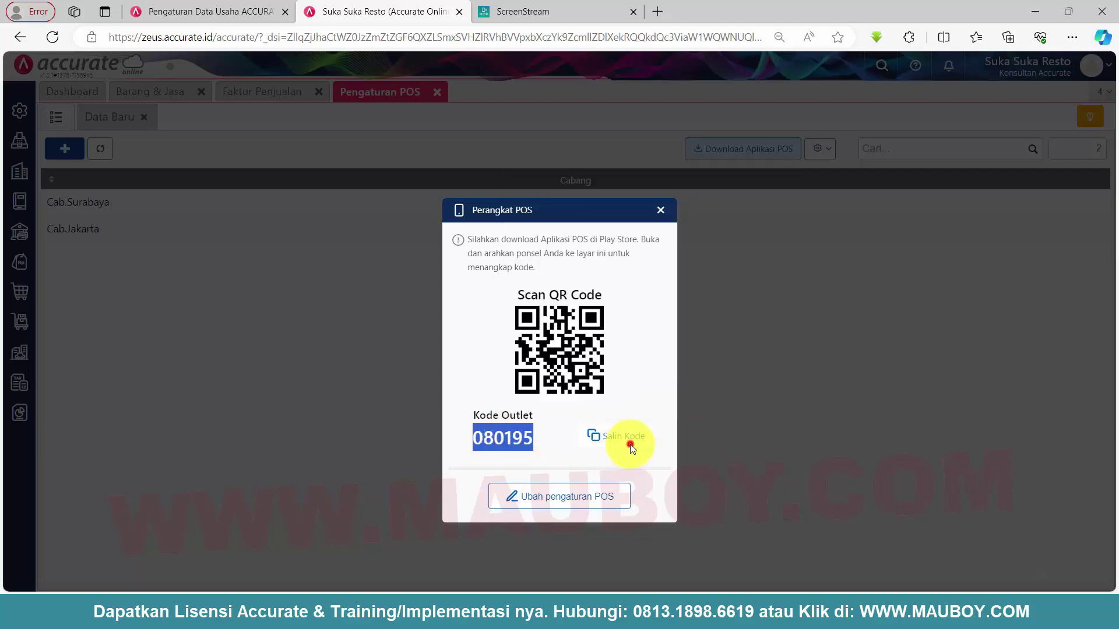
{"action": "left_click", "coordinate": [634, 438]}
{"action": "left_click", "coordinate": [668, 352]}
{"action": "left_click", "coordinate": [662, 208]}
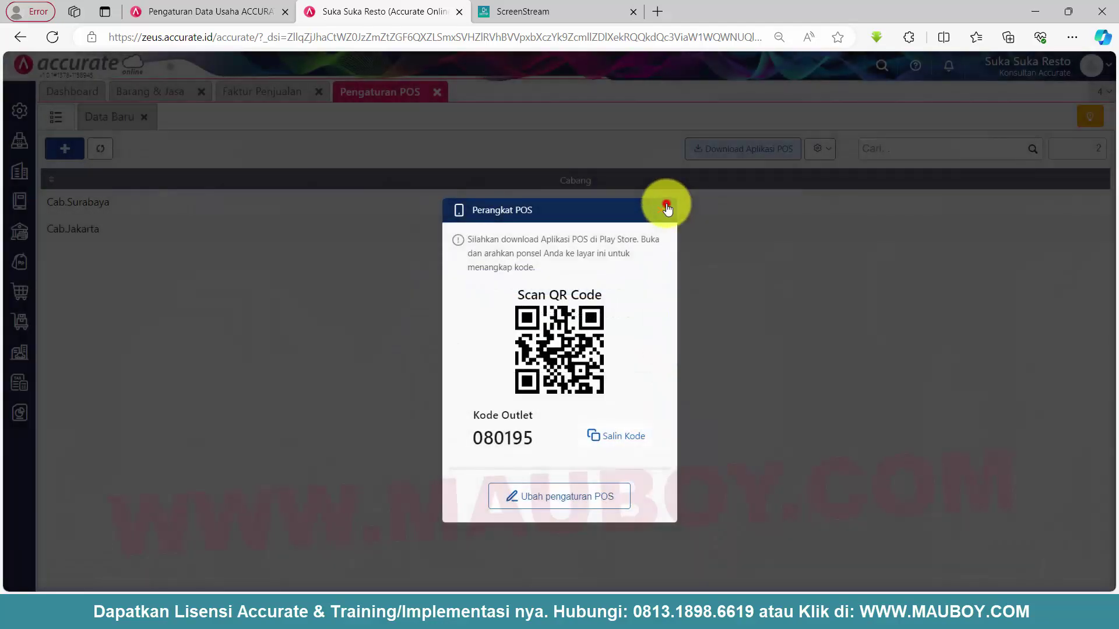
Add the Cabang column to the sales invoice list and move it to the last position, after Piutang
{"action": "left_click", "coordinate": [262, 92]}
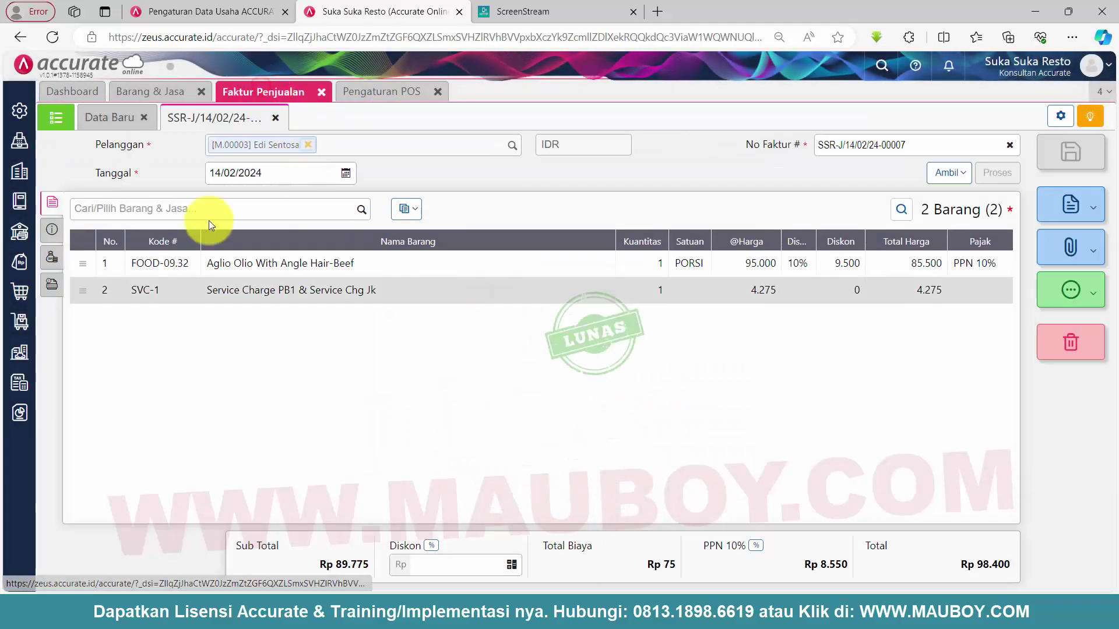
{"action": "left_click", "coordinate": [56, 116]}
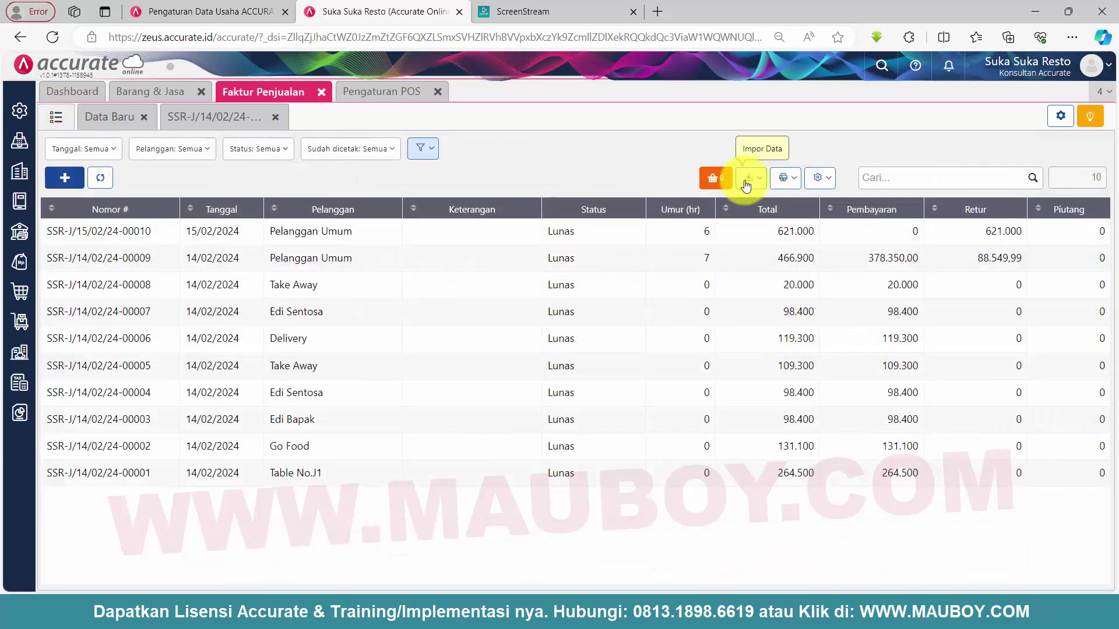
{"action": "left_click", "coordinate": [822, 177]}
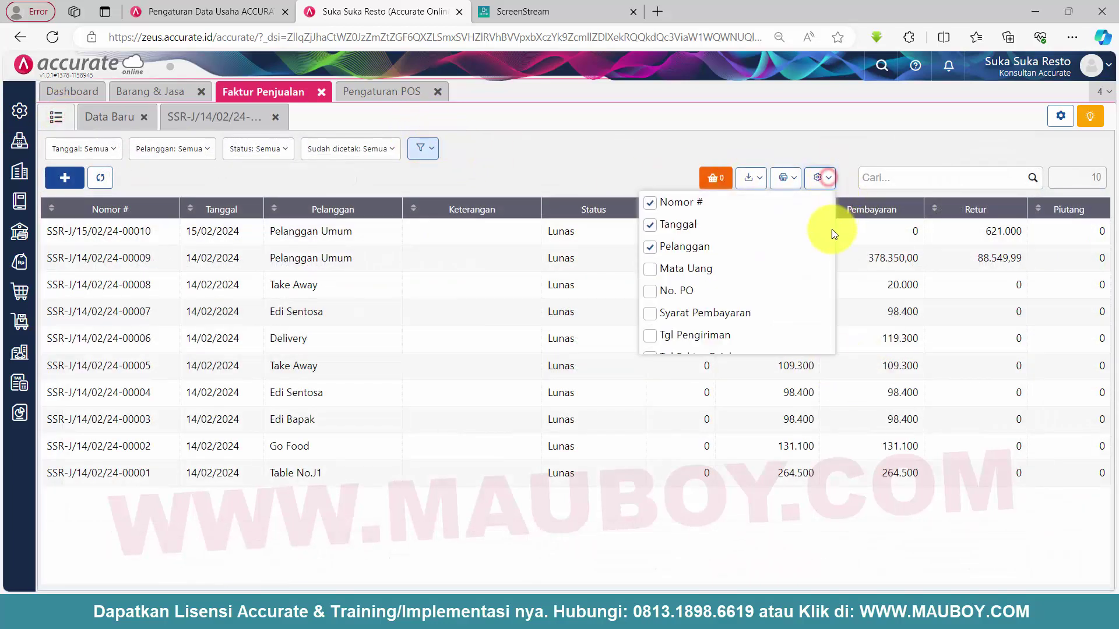
{"action": "mouse_move", "coordinate": [835, 215]}
{"action": "left_mouse_down"}
{"action": "mouse_move", "coordinate": [840, 349]}
{"action": "mouse_move", "coordinate": [845, 221]}
{"action": "mouse_move", "coordinate": [831, 232]}
{"action": "left_mouse_up"}
{"action": "left_click", "coordinate": [650, 267]}
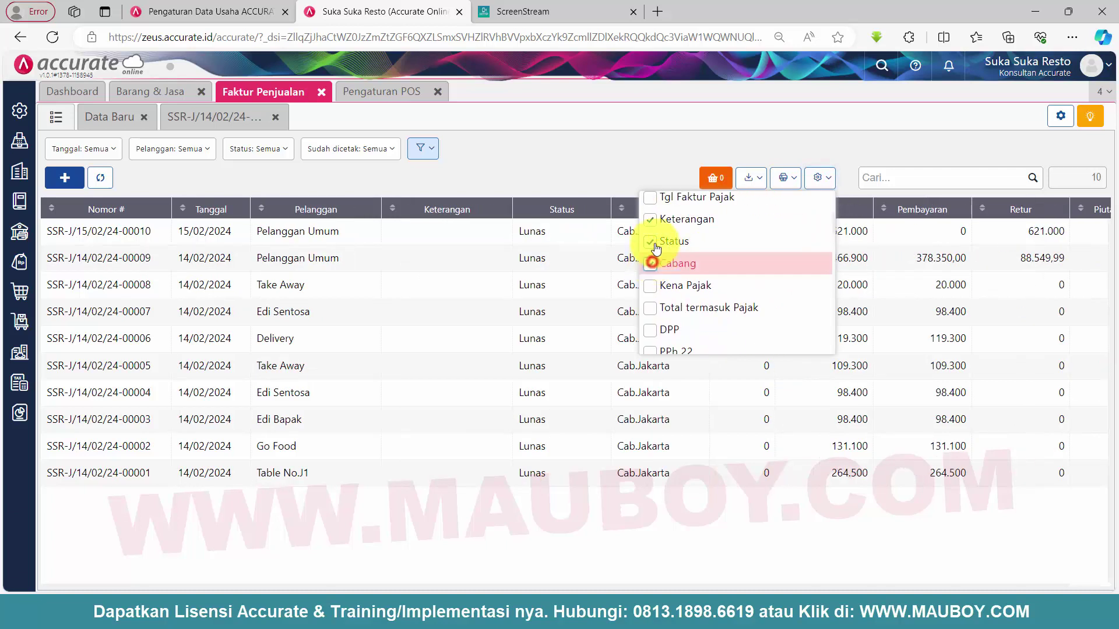
{"action": "left_click", "coordinate": [650, 112]}
{"action": "left_click_drag", "start_coordinate": [631, 223], "coordinate": [1065, 236]}
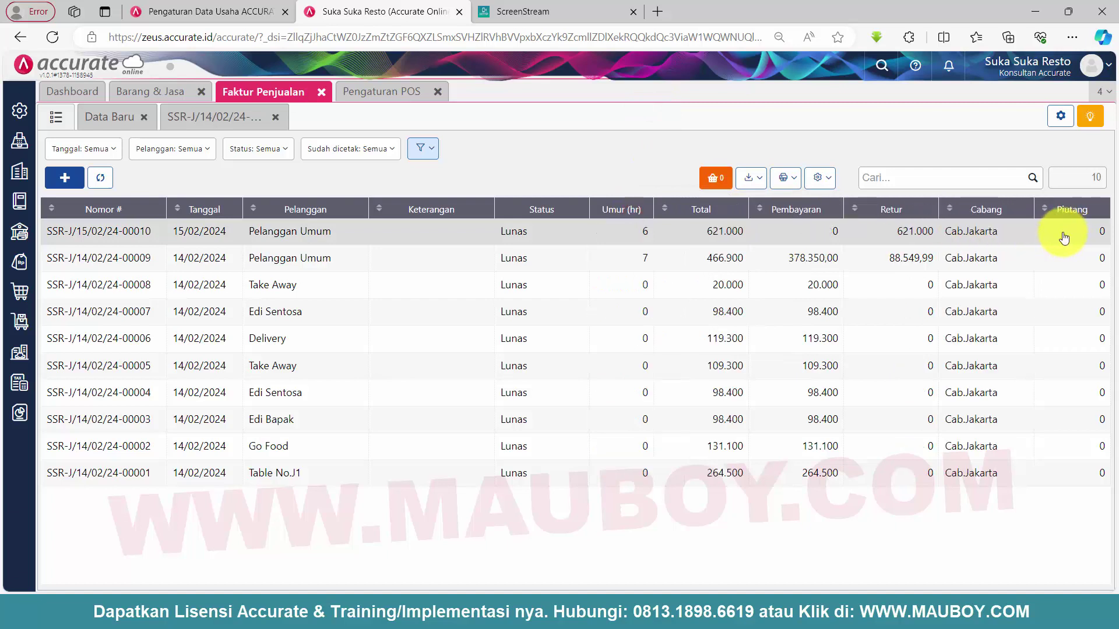
{"action": "left_click_drag", "start_coordinate": [998, 215], "coordinate": [975, 205]}
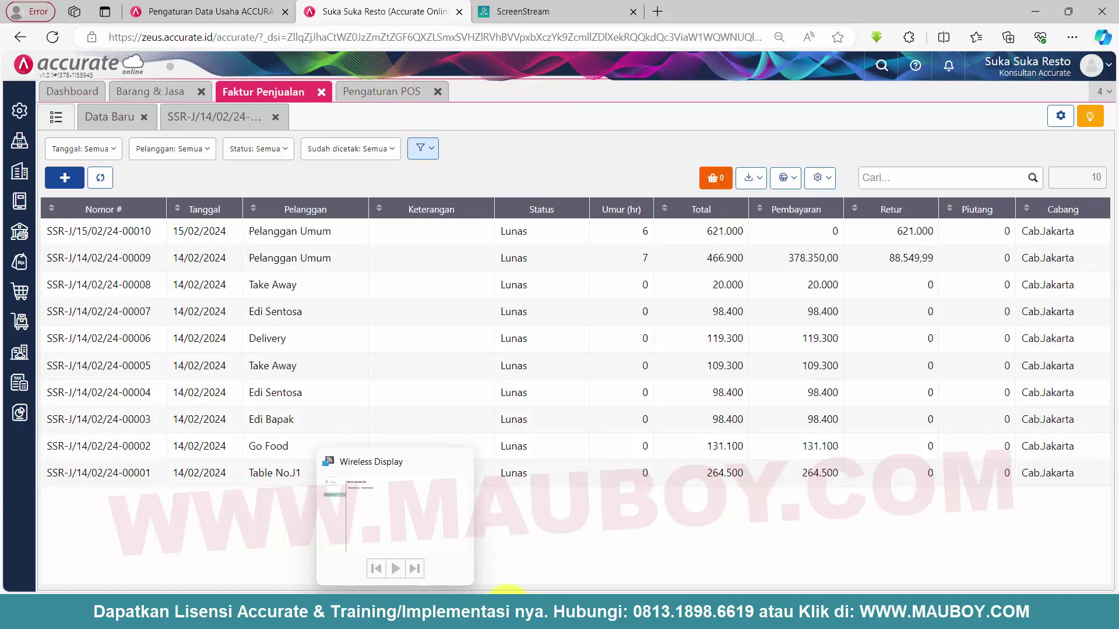
Open the installed Accurate POS app on the mirrored phone and view the Jakarta tablet's ScreenStream page
{"action": "left_click", "coordinate": [499, 536]}
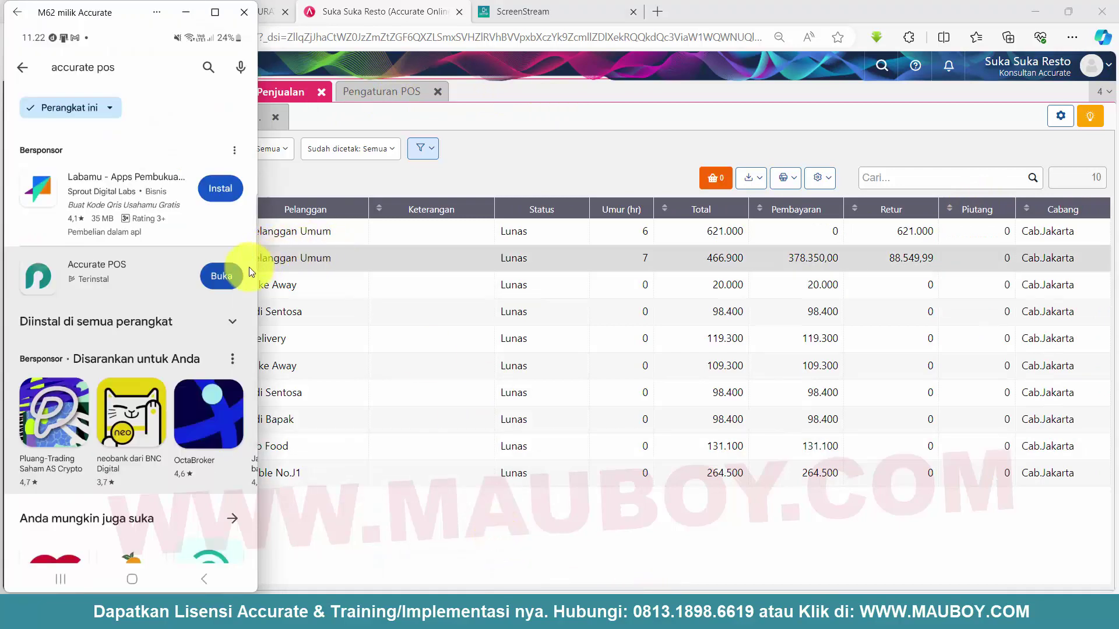
{"action": "left_click", "coordinate": [219, 274]}
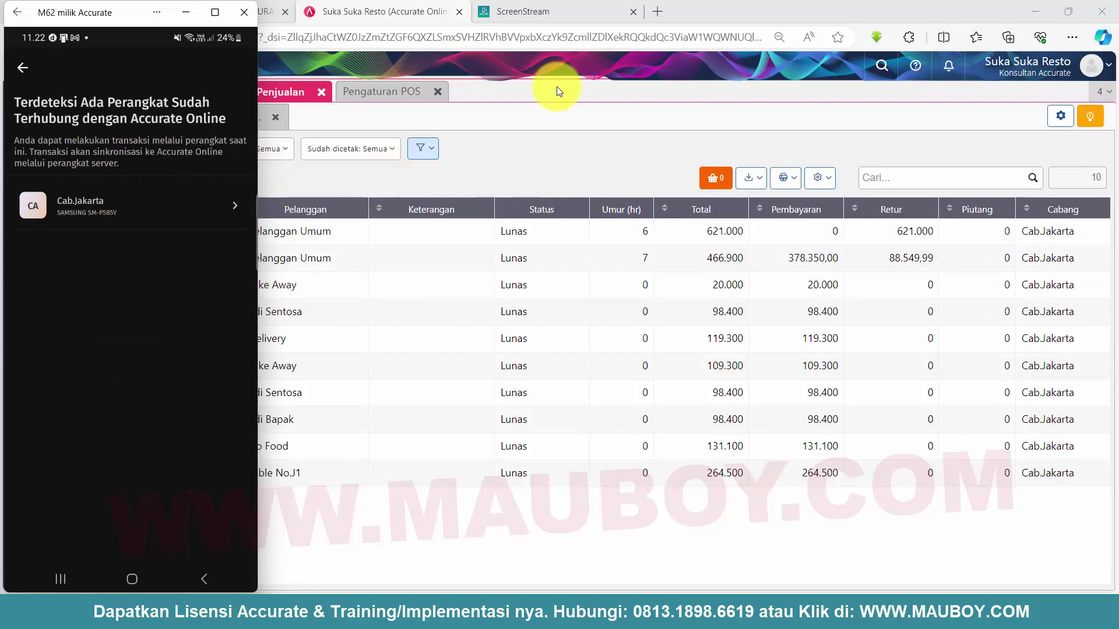
{"action": "left_click", "coordinate": [545, 9]}
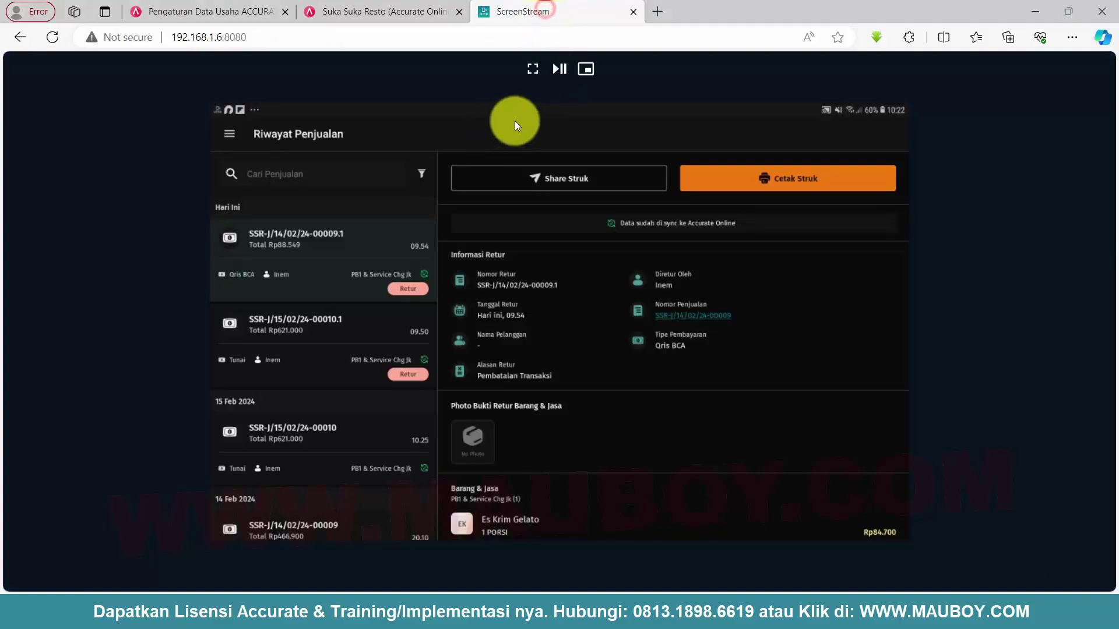
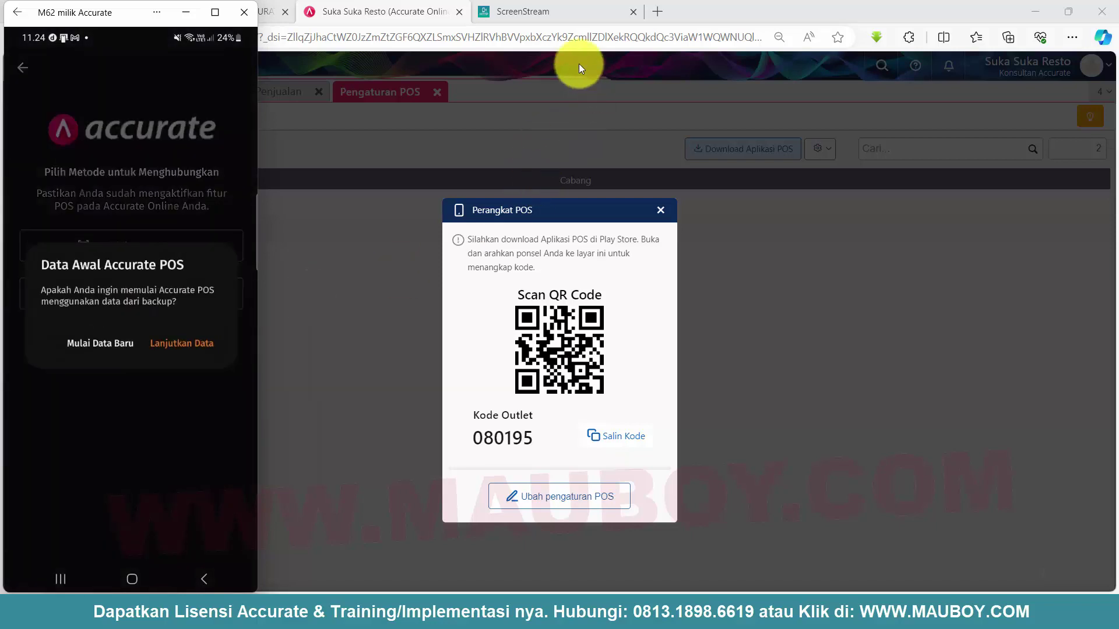
Start Accurate POS on the phone with new data instead of the backup, and enter it as the supervisor user
{"action": "left_click", "coordinate": [104, 345]}
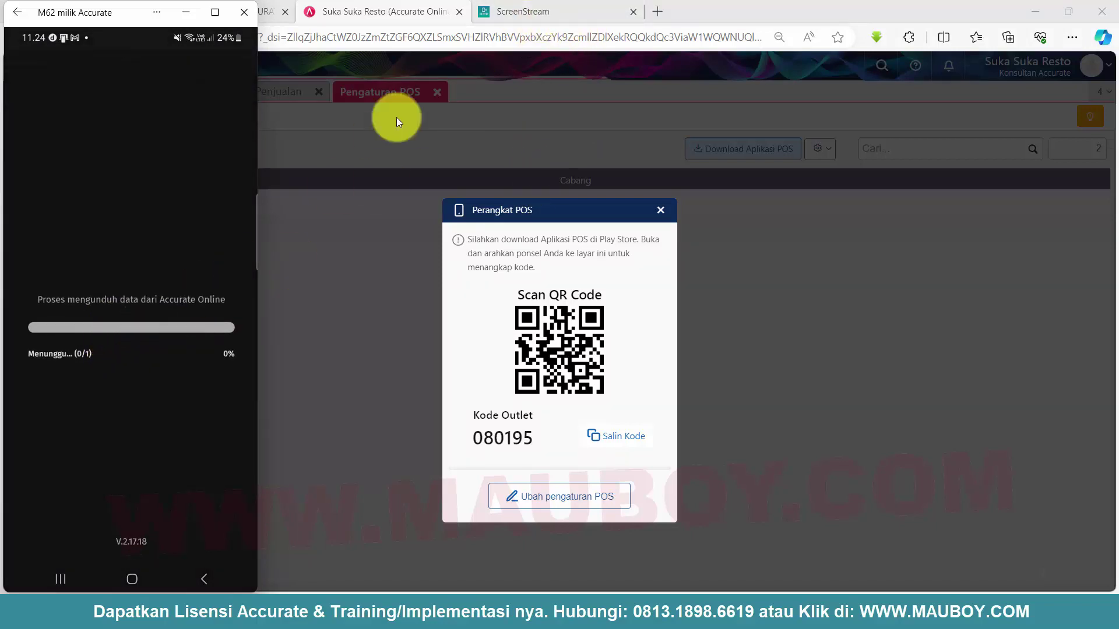
{"action": "left_click", "coordinate": [513, 14]}
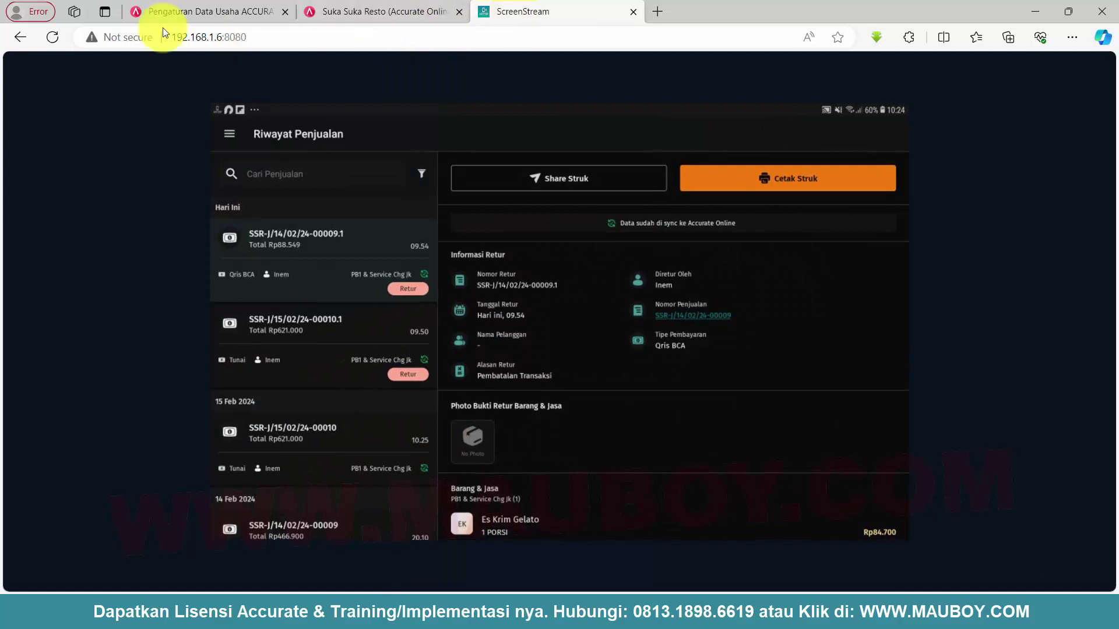
{"action": "mouse_move", "coordinate": [417, 609]}
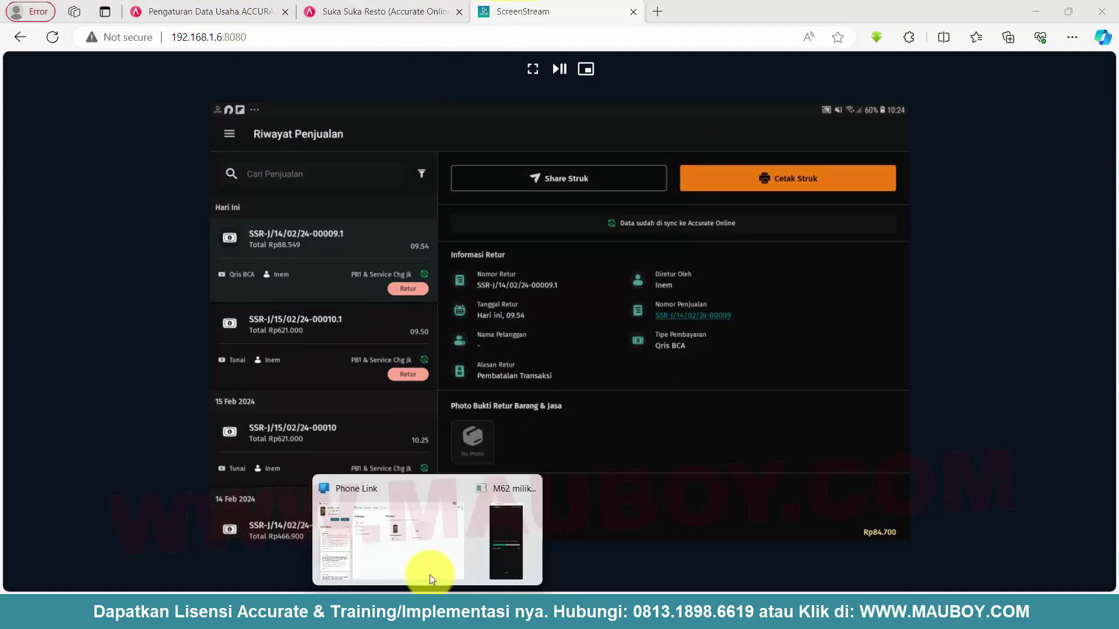
{"action": "left_click", "coordinate": [507, 553]}
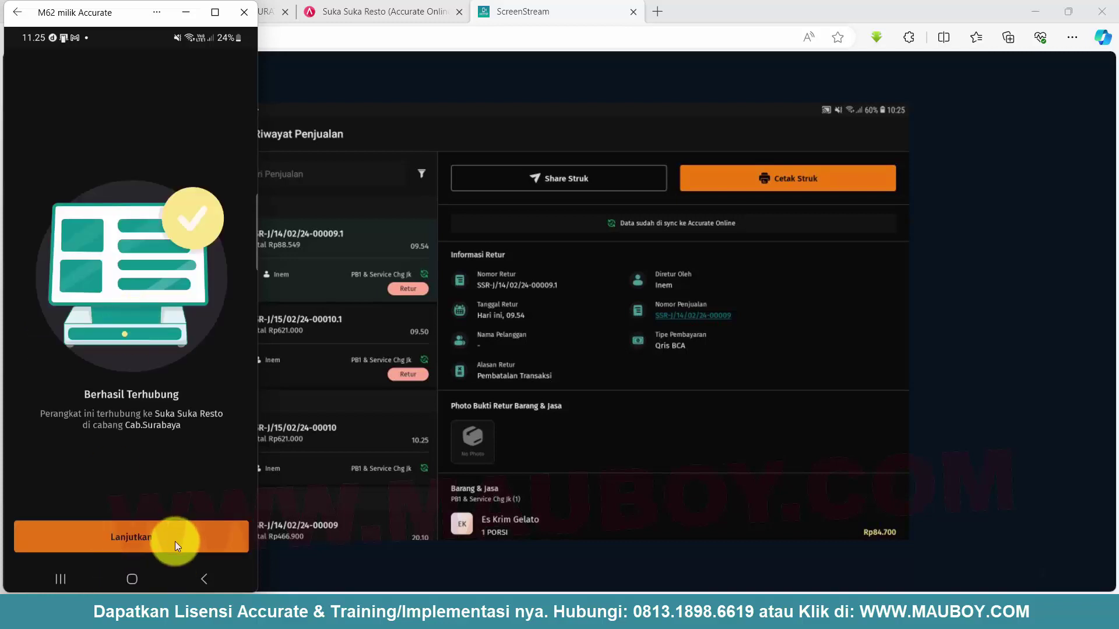
{"action": "left_click", "coordinate": [175, 541]}
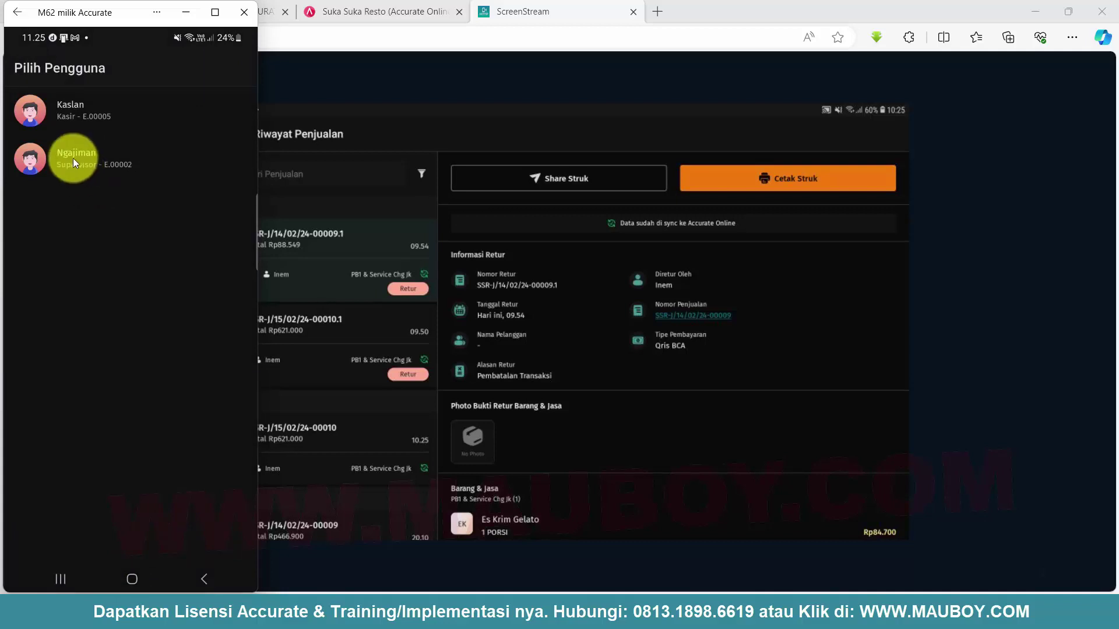
{"action": "left_click", "coordinate": [72, 156]}
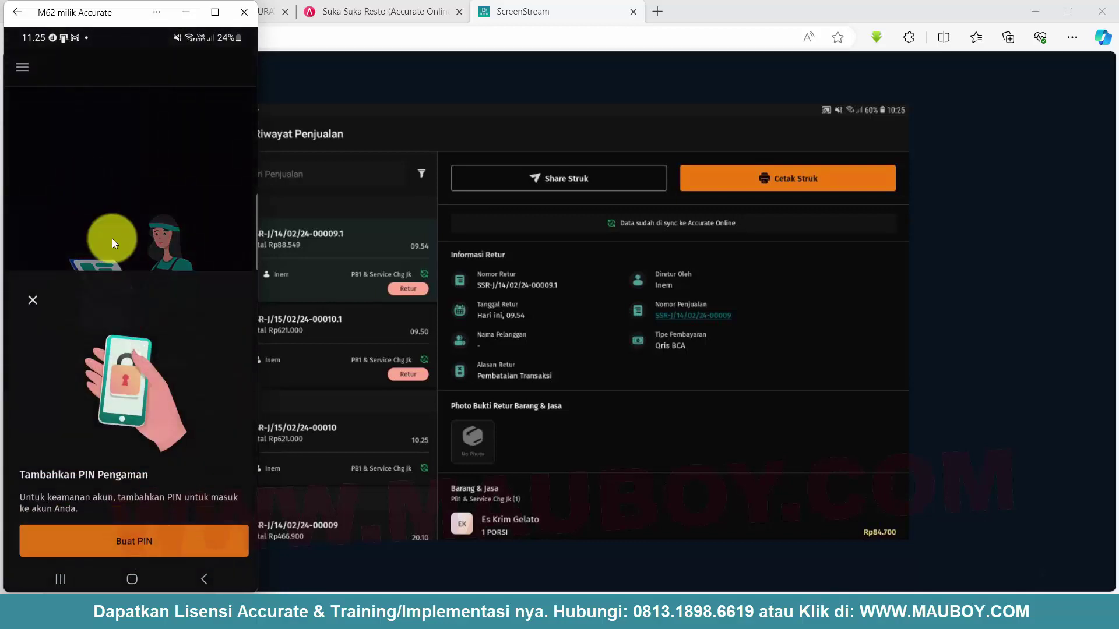
Create a six-digit security PIN for the account on the phone and repeat it for confirmation
{"action": "left_click", "coordinate": [139, 539]}
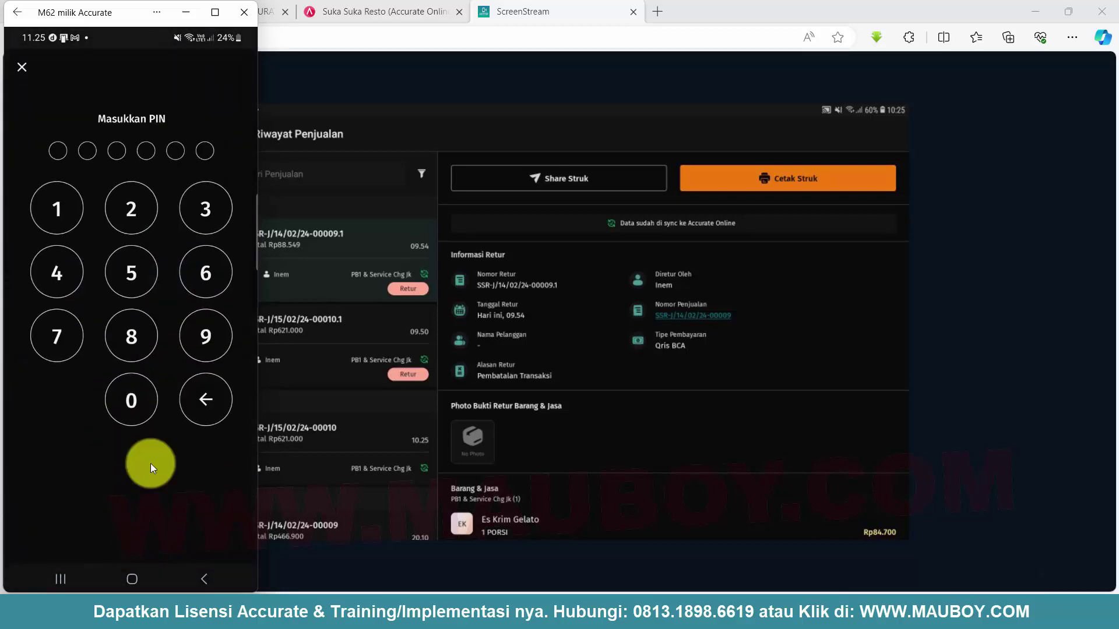
{"action": "left_click", "coordinate": [200, 274]}
{"action": "left_click", "coordinate": [130, 276]}
{"action": "left_click", "coordinate": [74, 275]}
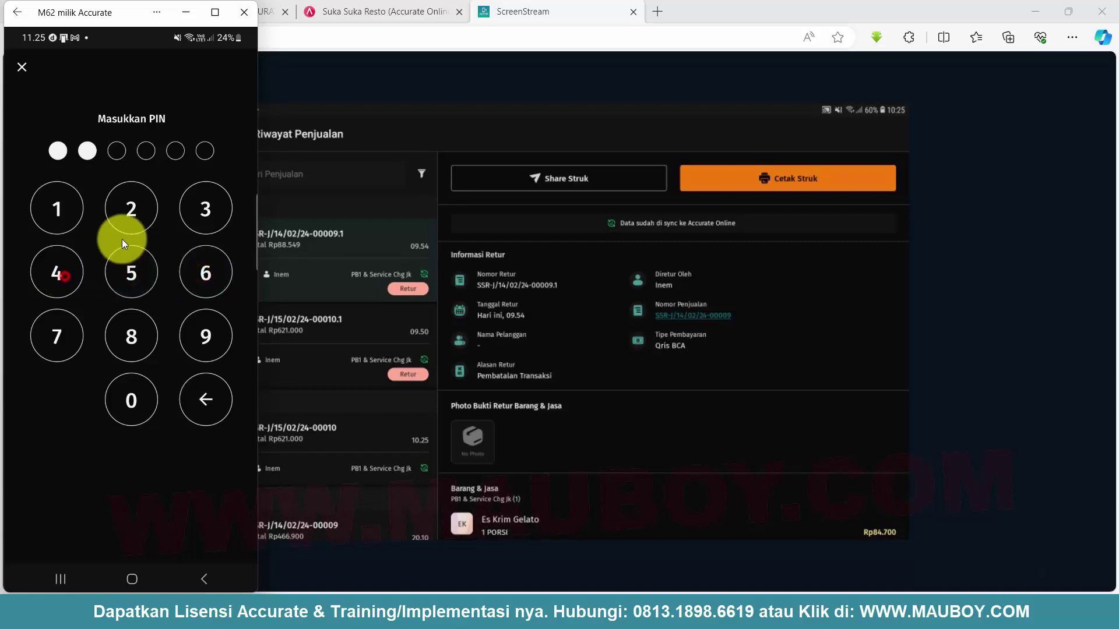
{"action": "left_click", "coordinate": [195, 211]}
{"action": "left_click", "coordinate": [129, 219]}
{"action": "left_click", "coordinate": [71, 212]}
{"action": "left_click", "coordinate": [192, 268]}
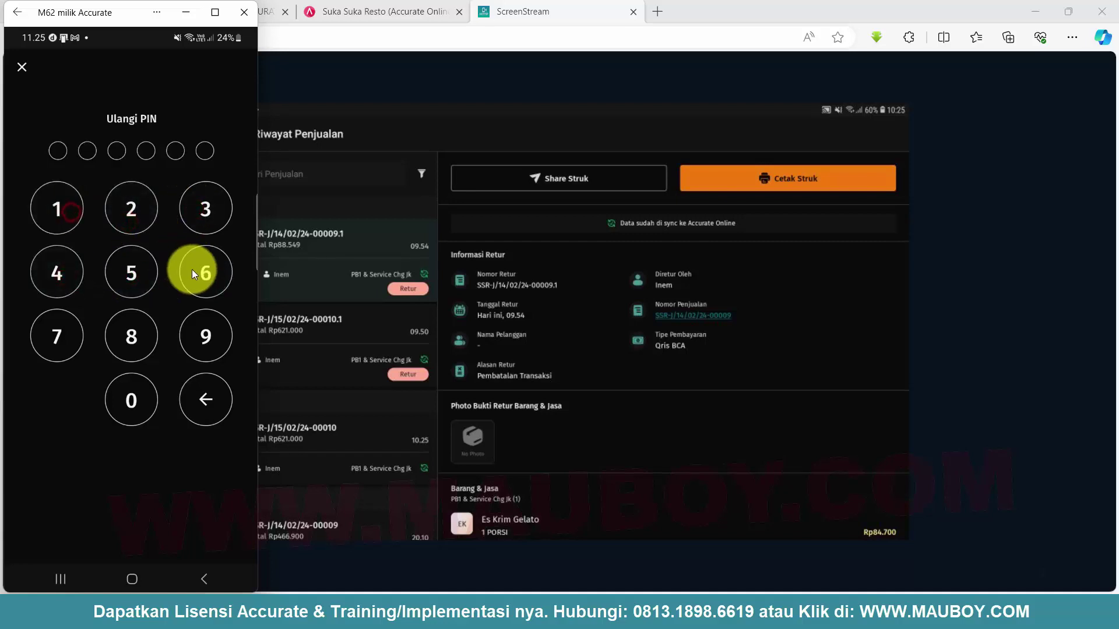
{"action": "left_click", "coordinate": [121, 280]}
{"action": "left_click", "coordinate": [55, 272]}
{"action": "left_click", "coordinate": [204, 201]}
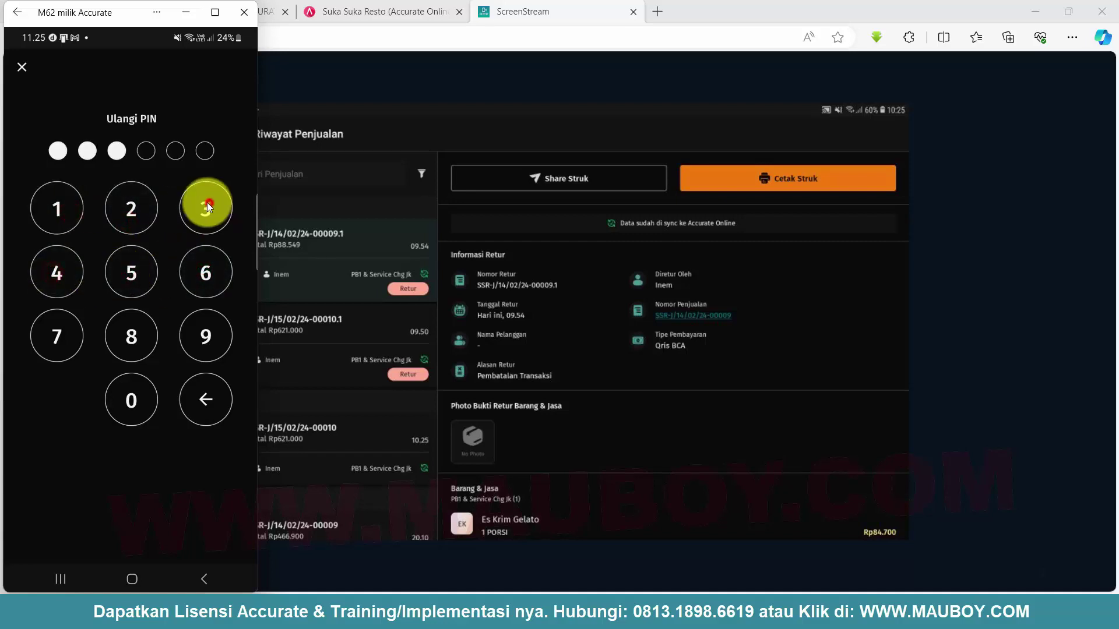
{"action": "left_click", "coordinate": [149, 208]}
{"action": "left_click", "coordinate": [54, 208]}
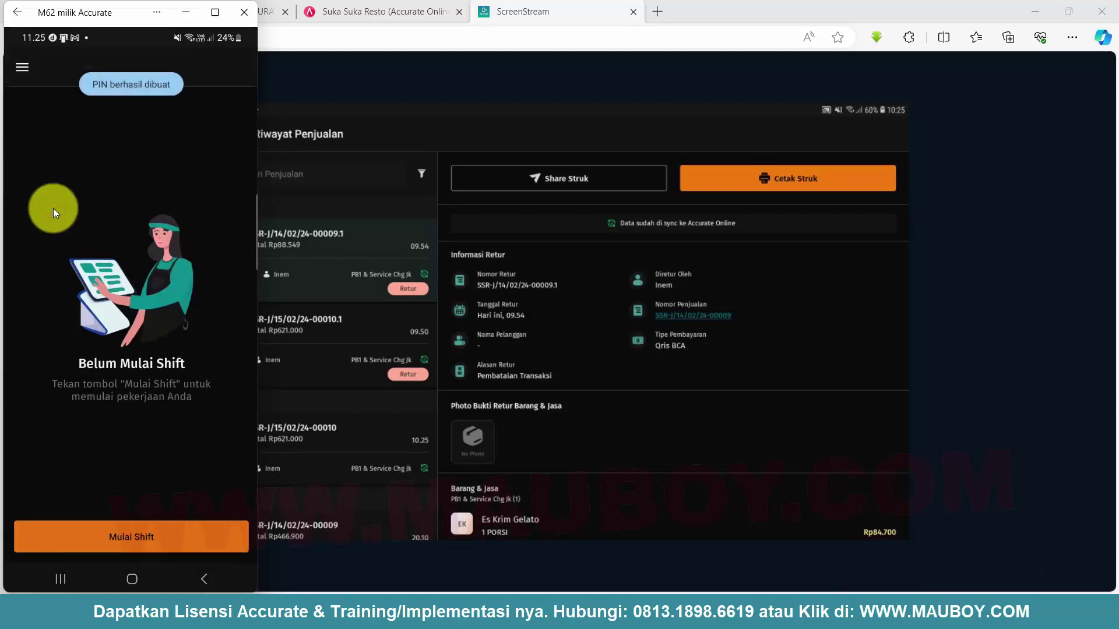
Start the cashier shift on the phone with an opening capital of Rp100.000
{"action": "left_click", "coordinate": [160, 545]}
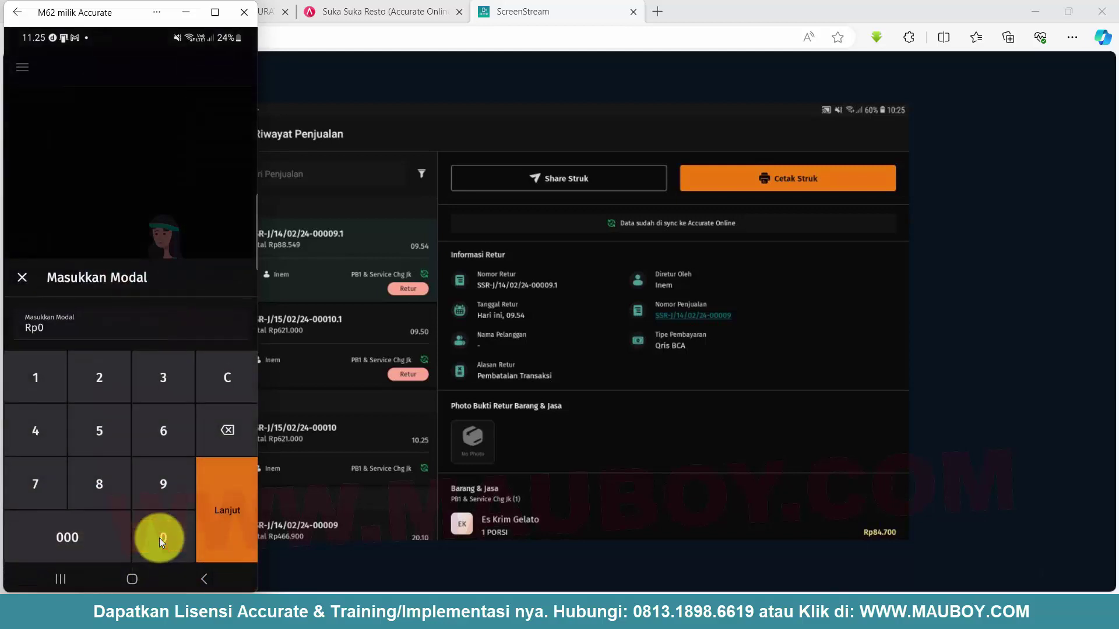
{"action": "left_click", "coordinate": [30, 379]}
{"action": "left_click", "coordinate": [105, 540]}
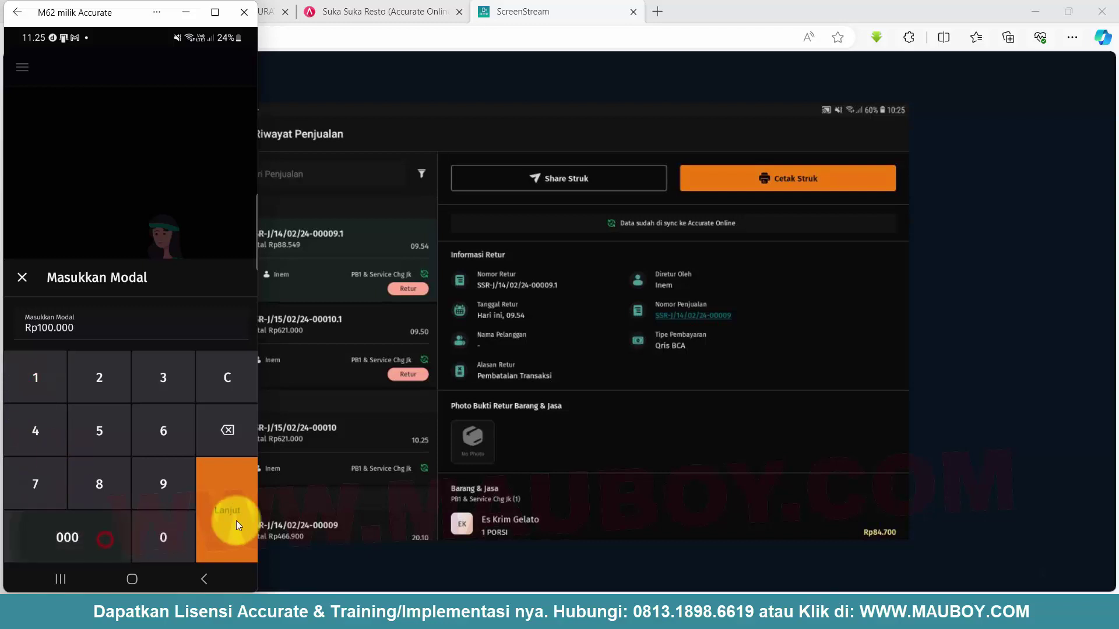
{"action": "left_click", "coordinate": [236, 520]}
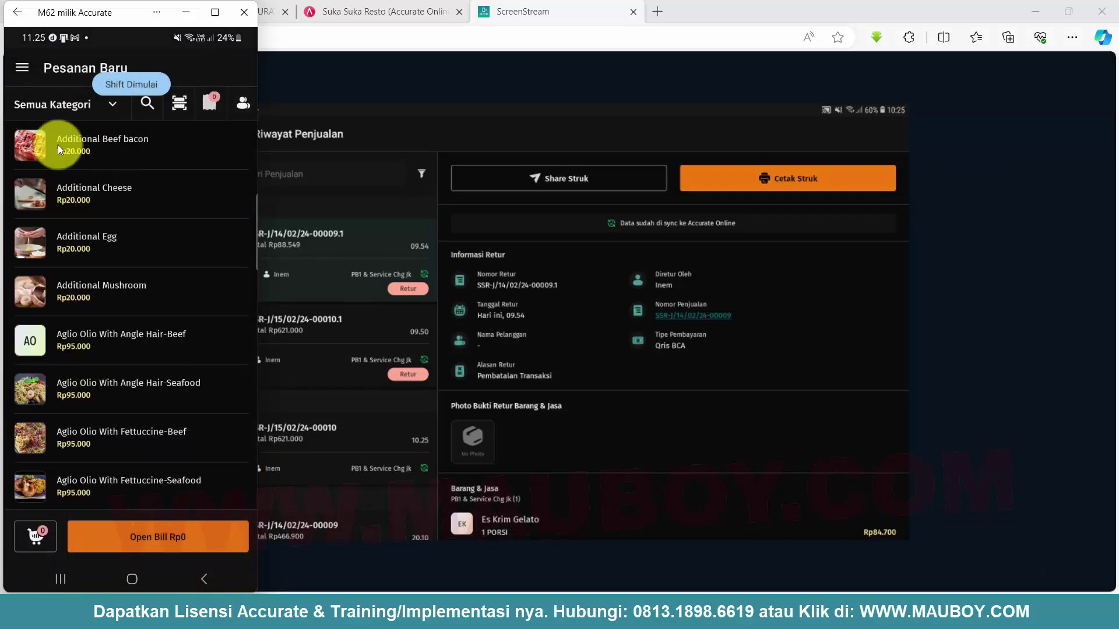
Order one Additional Beef bacon and process it as an open bill without a customer name or printout
{"action": "left_click", "coordinate": [89, 138]}
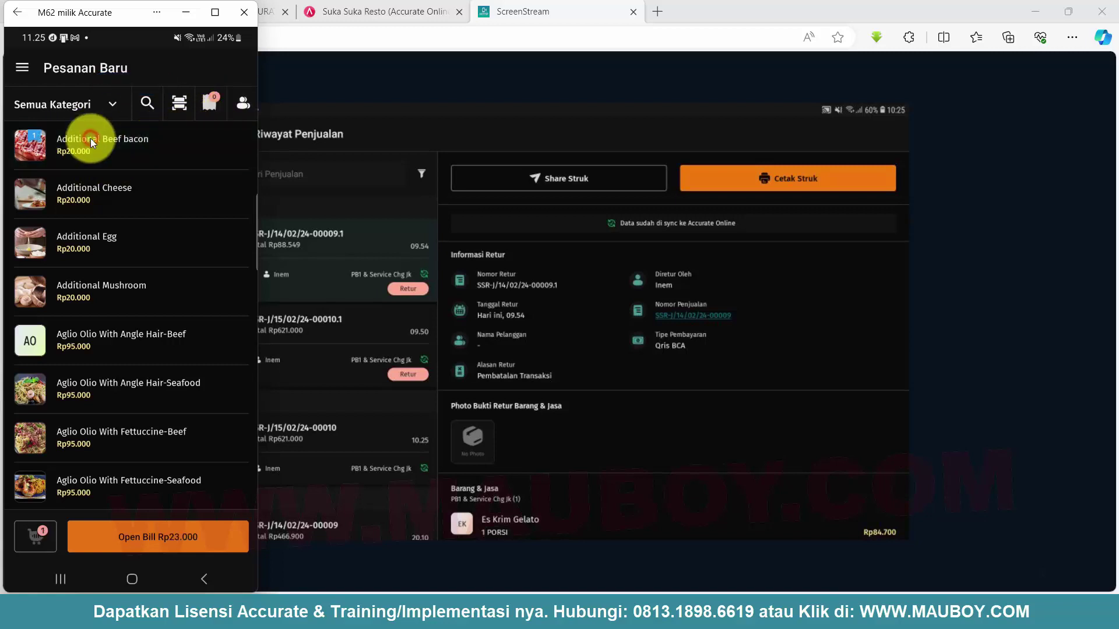
{"action": "left_click", "coordinate": [139, 542]}
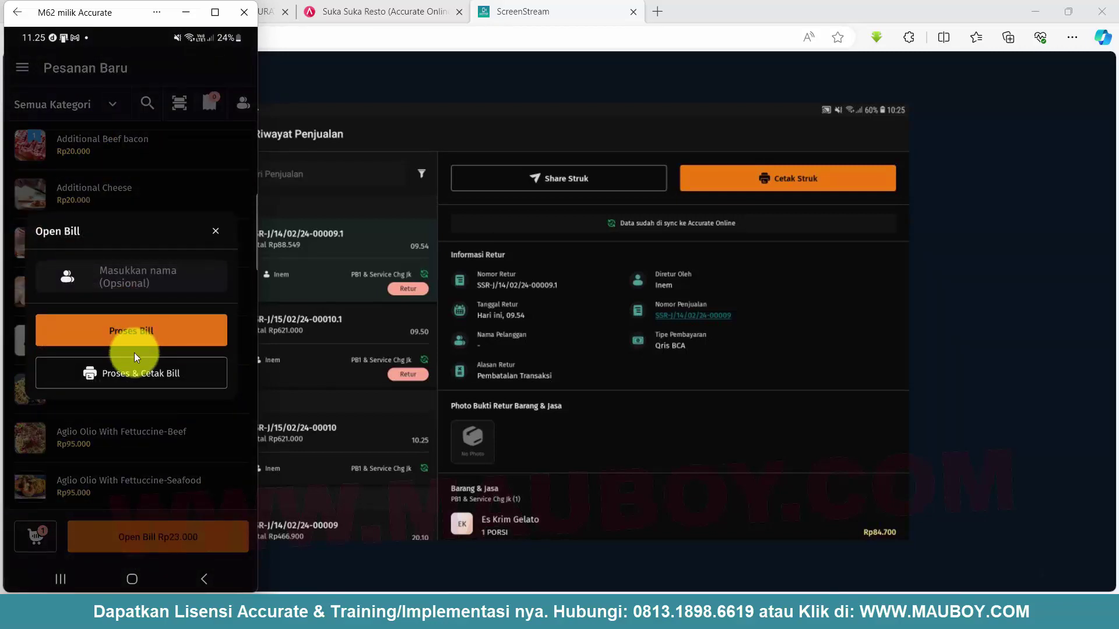
{"action": "left_click", "coordinate": [138, 334]}
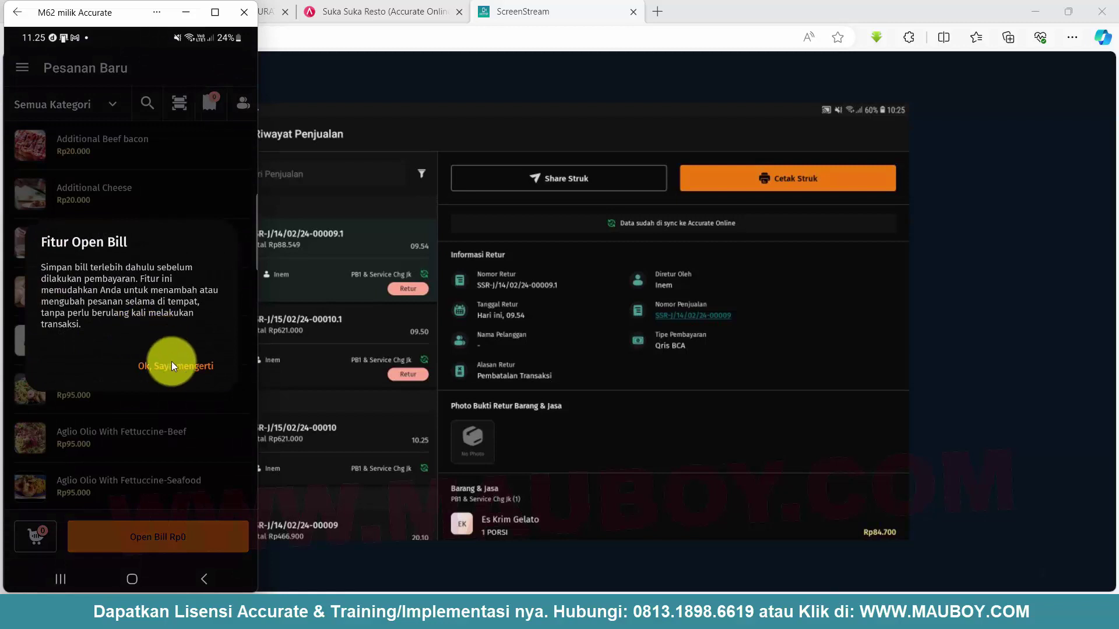
{"action": "left_click", "coordinate": [171, 366]}
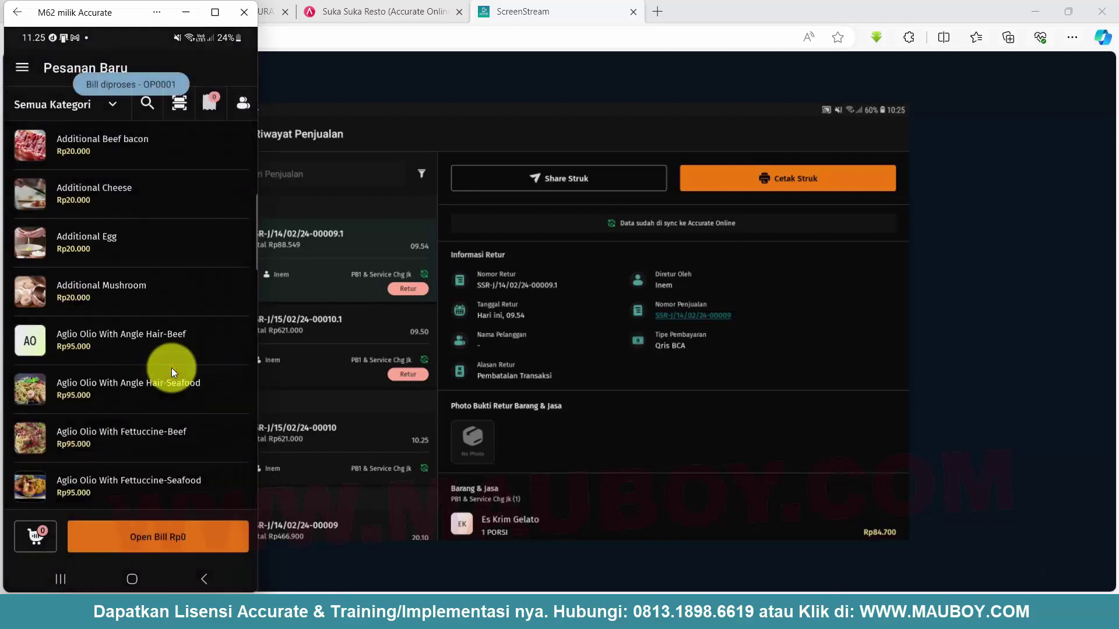
Open the saved open bill on the phone and switch the browser to Accurate Online's sales invoice list
{"action": "left_click", "coordinate": [23, 61]}
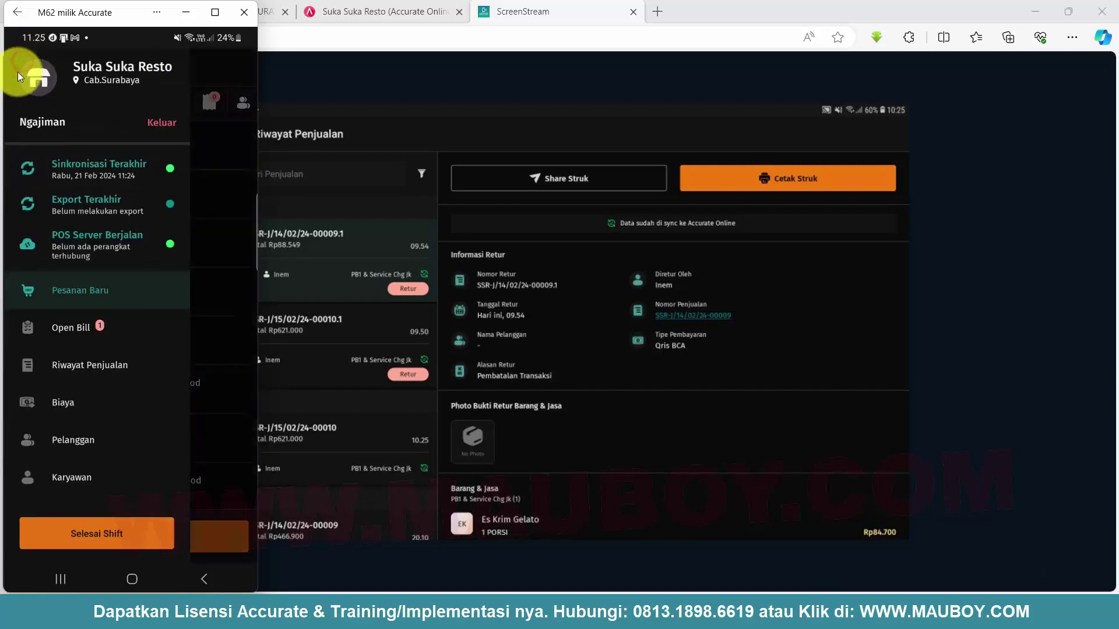
{"action": "left_click", "coordinate": [69, 330]}
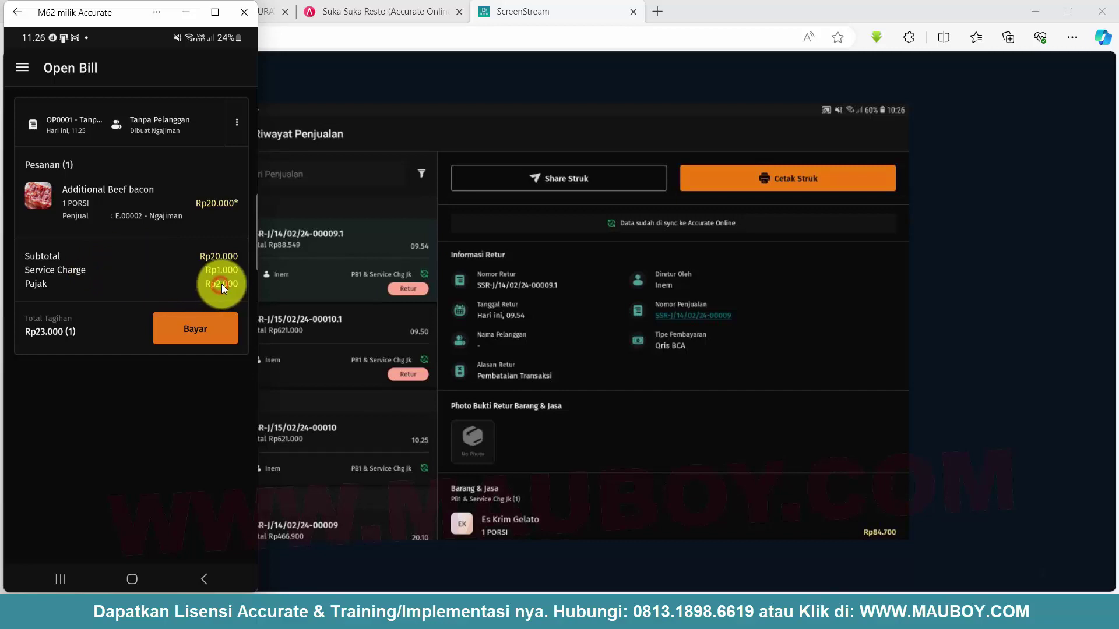
{"action": "key", "text": "ctrl+shift+Tab"}
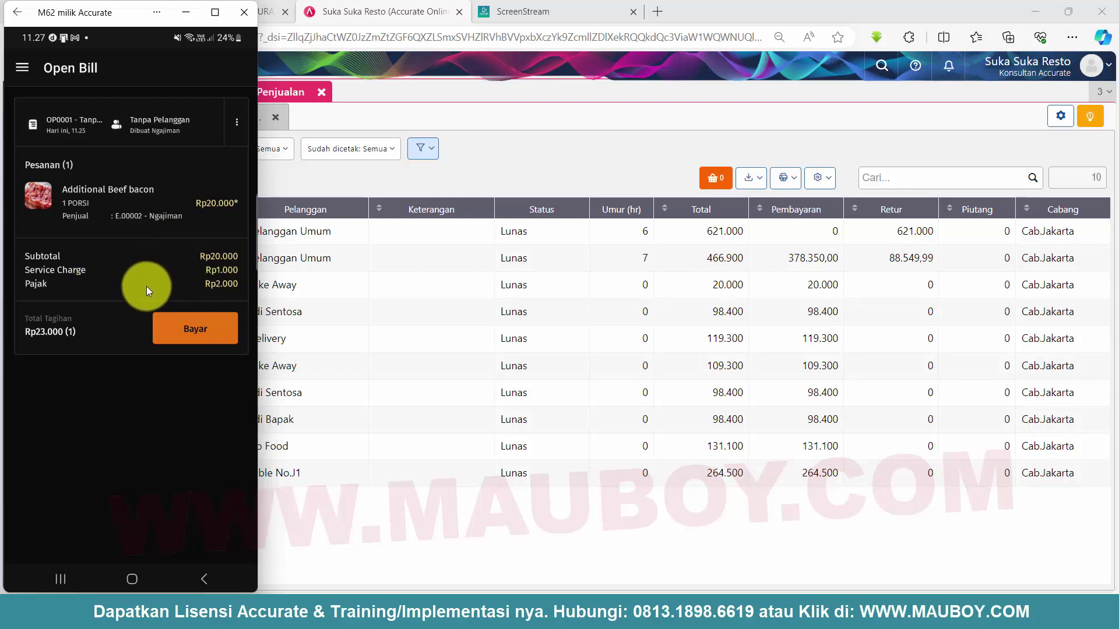
Pay the Additional Beef bacon bill in cash (Tunai) with Rp23.000, finish the transaction and return to Pesanan Baru
{"action": "left_click", "coordinate": [201, 329]}
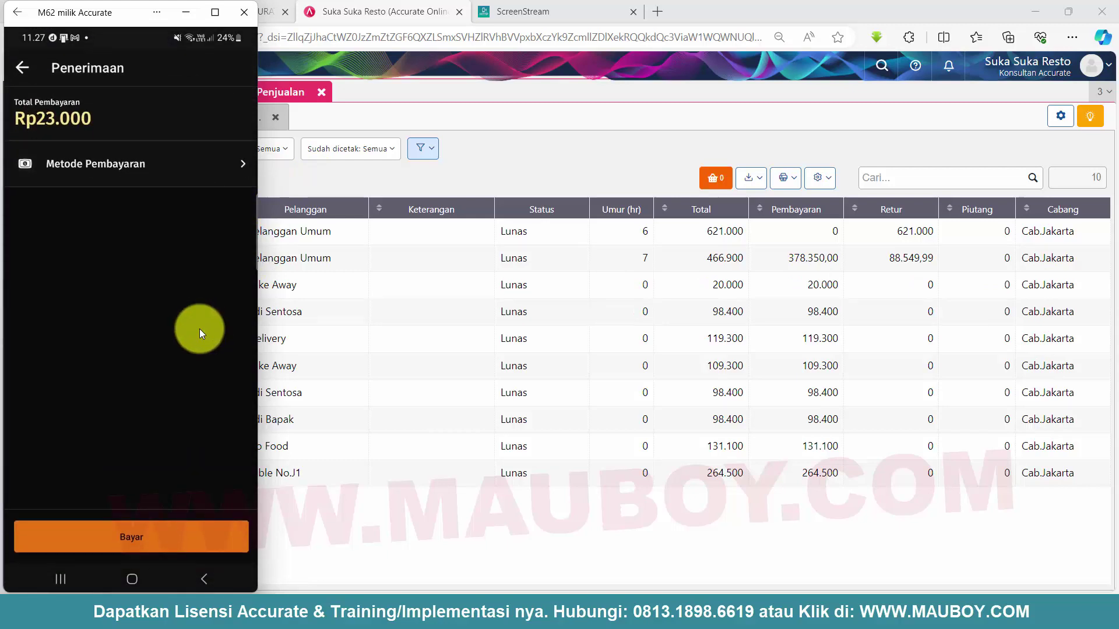
{"action": "left_click", "coordinate": [148, 166]}
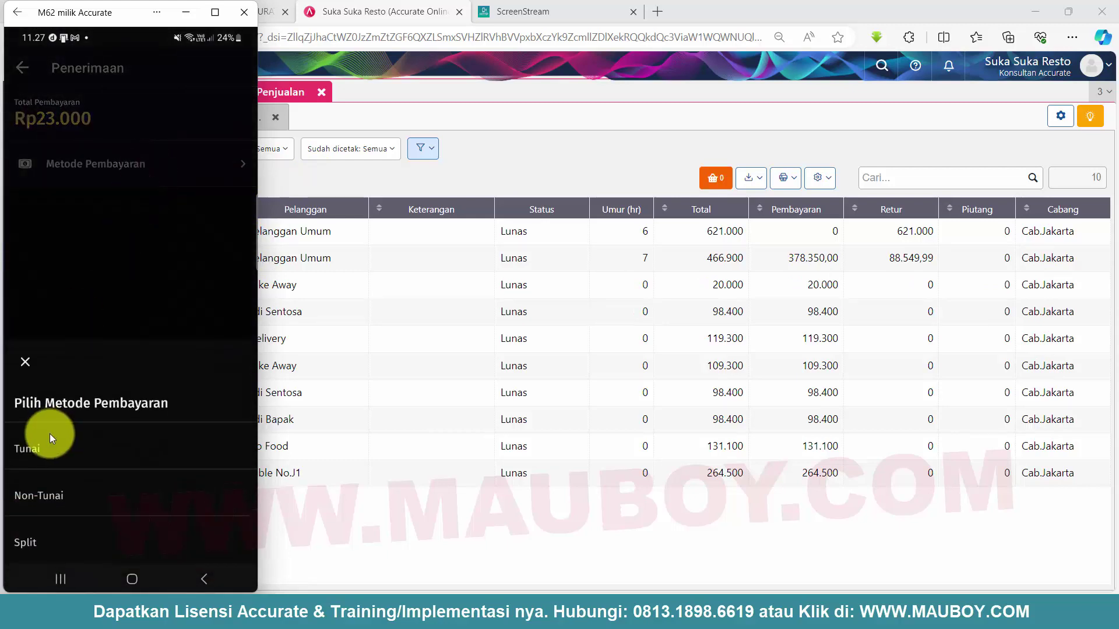
{"action": "left_click", "coordinate": [40, 450]}
{"action": "left_click", "coordinate": [136, 235]}
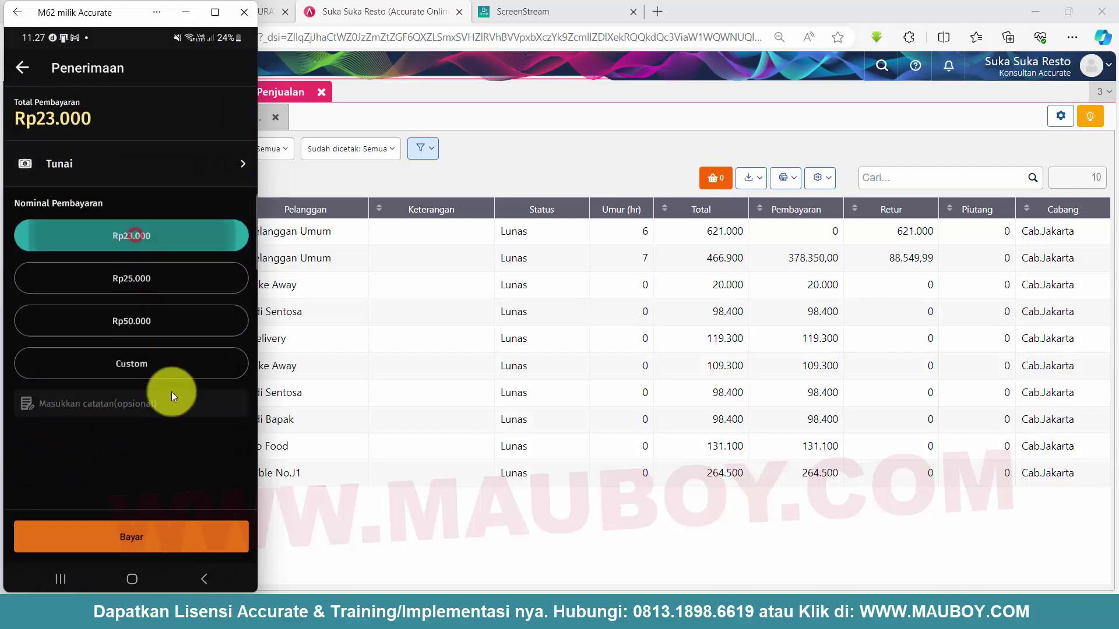
{"action": "left_click", "coordinate": [180, 539]}
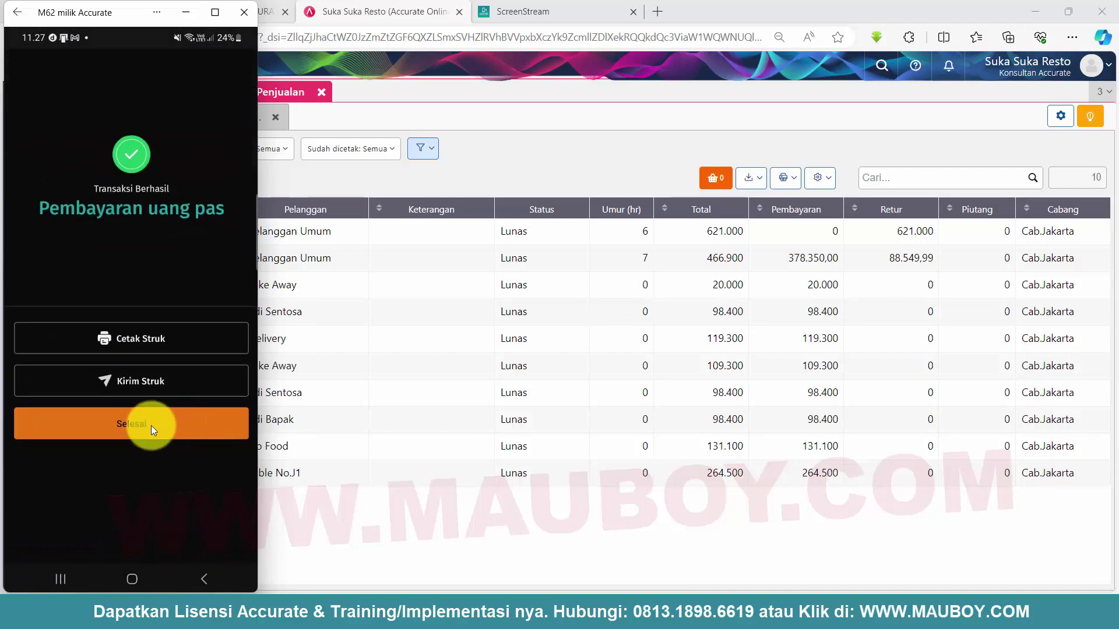
{"action": "left_click", "coordinate": [151, 425]}
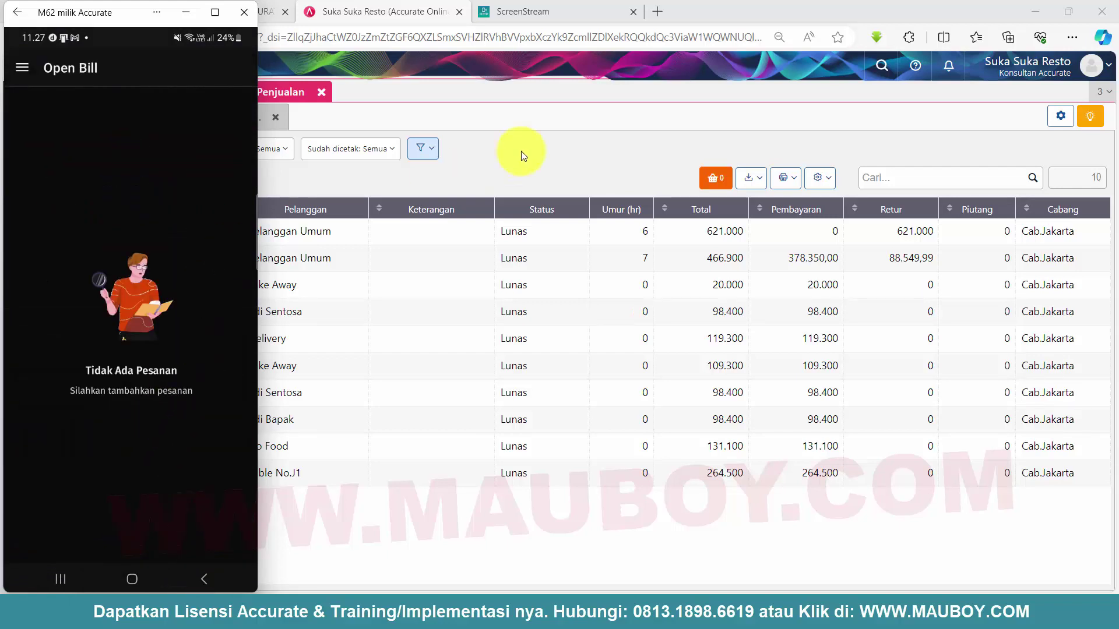
{"action": "left_click", "coordinate": [22, 67]}
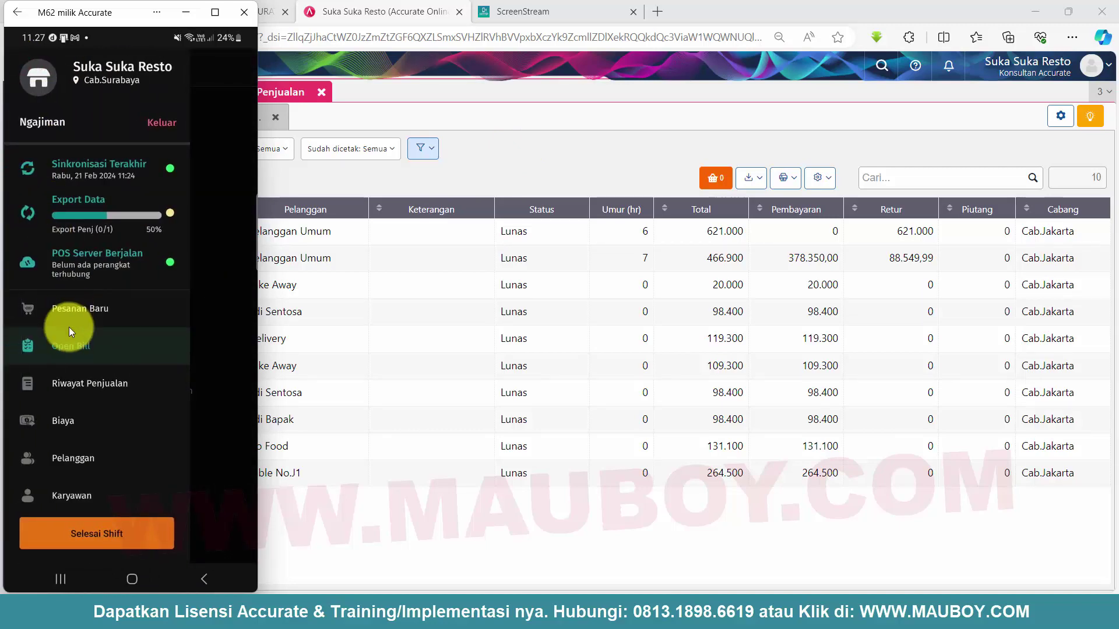
{"action": "left_click", "coordinate": [75, 310]}
Refresh the sales invoice list in Accurate Online and open the Cab.Surabaya invoice to check its lines
{"action": "left_click", "coordinate": [526, 131]}
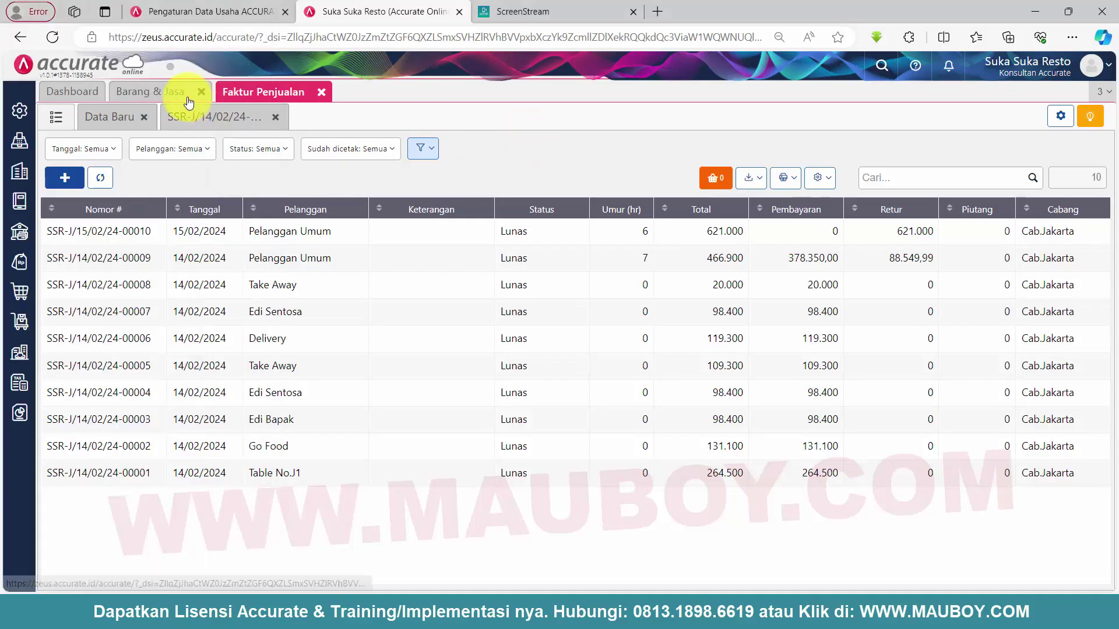
{"action": "left_click", "coordinate": [100, 178]}
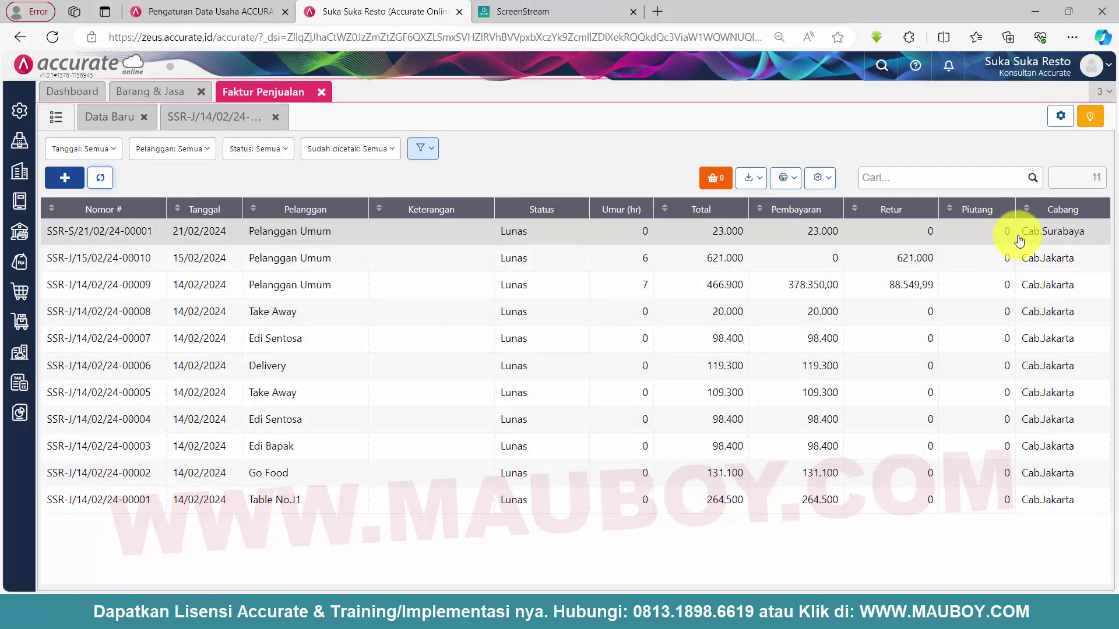
{"action": "left_click", "coordinate": [1017, 236]}
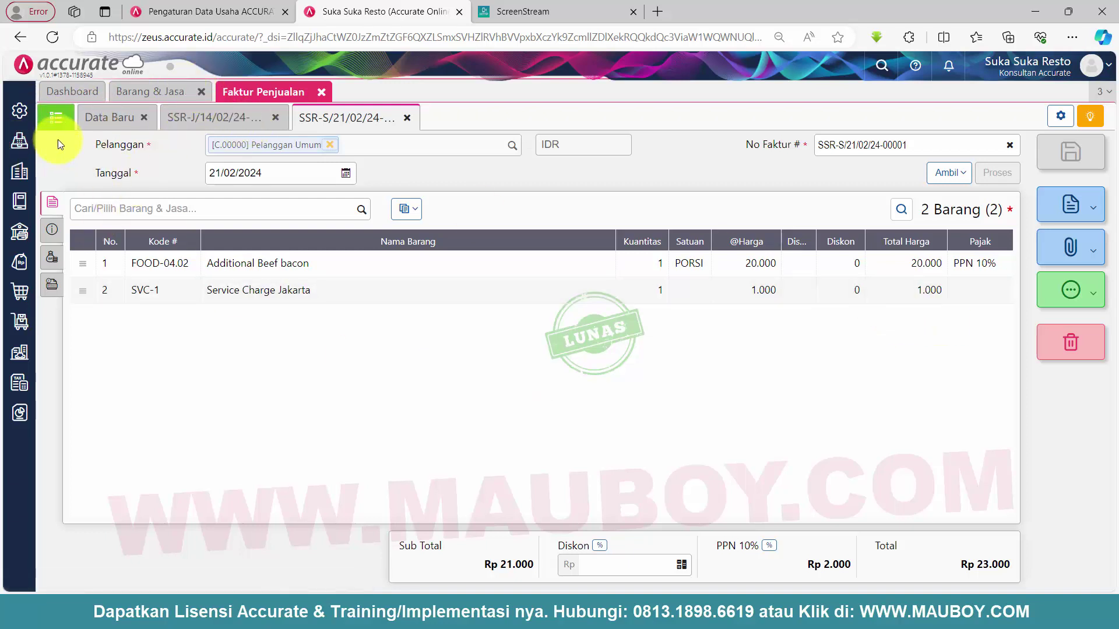
{"action": "left_click", "coordinate": [19, 141]}
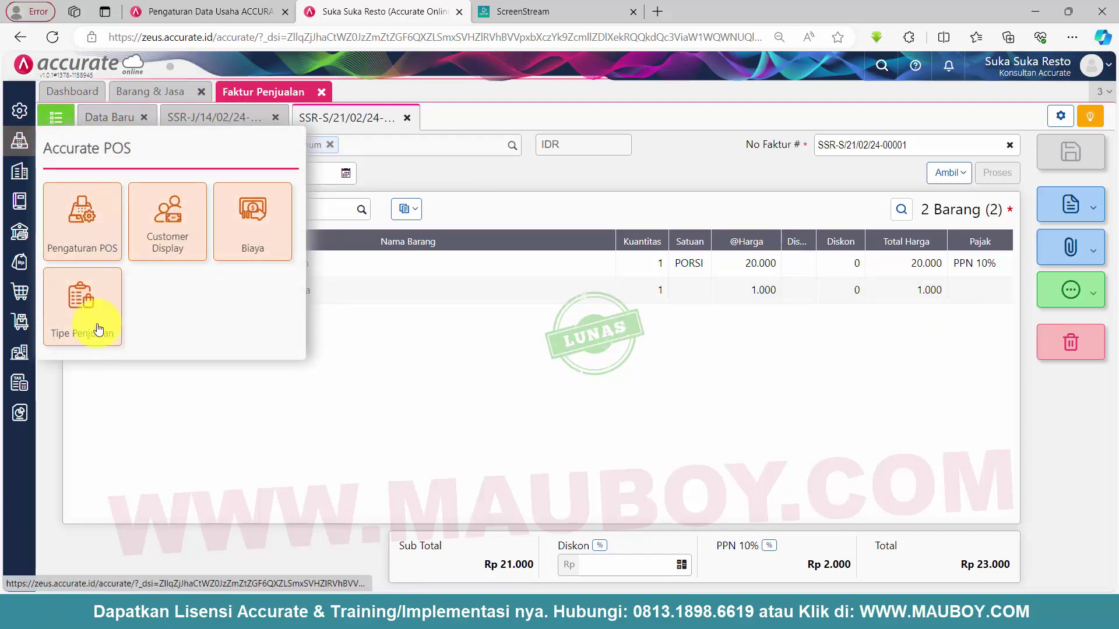
{"action": "left_click", "coordinate": [84, 236]}
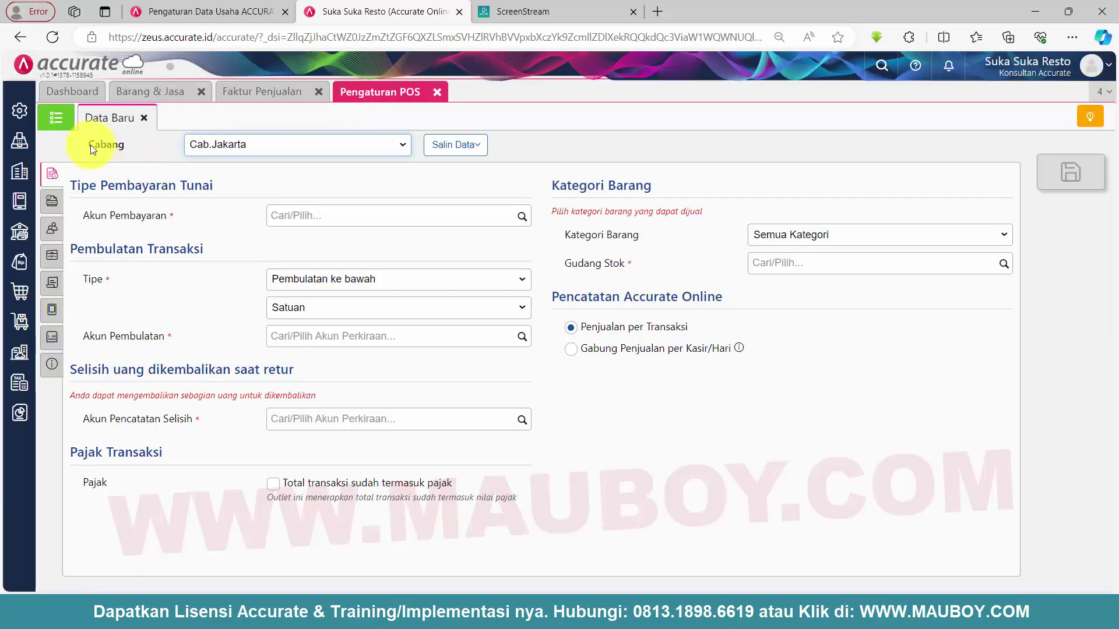
{"action": "left_click", "coordinate": [52, 120]}
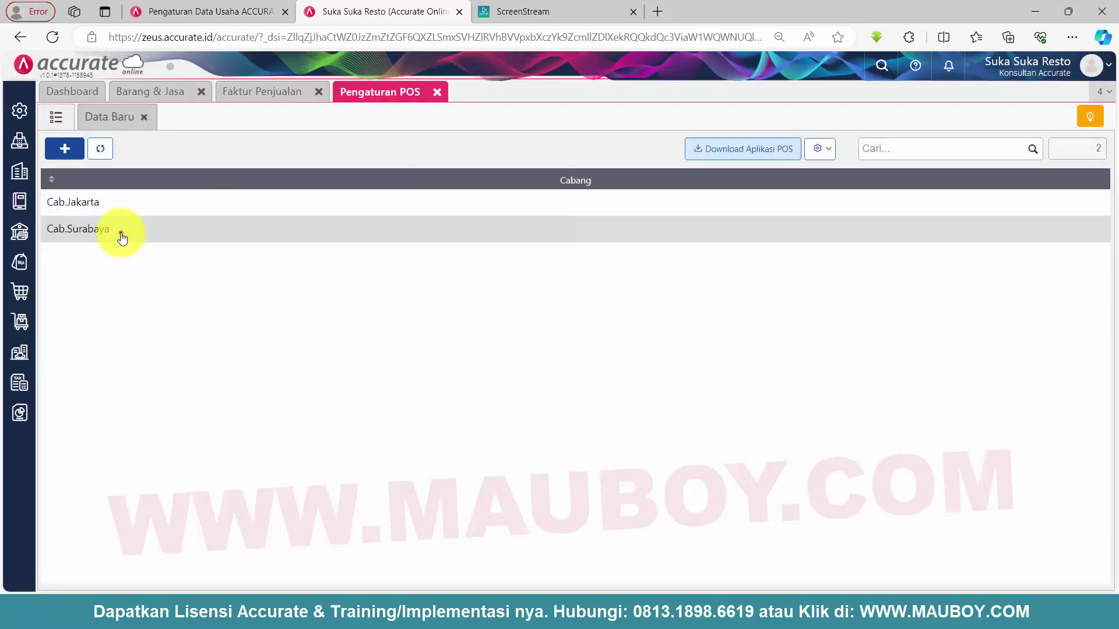
{"action": "left_click", "coordinate": [121, 232]}
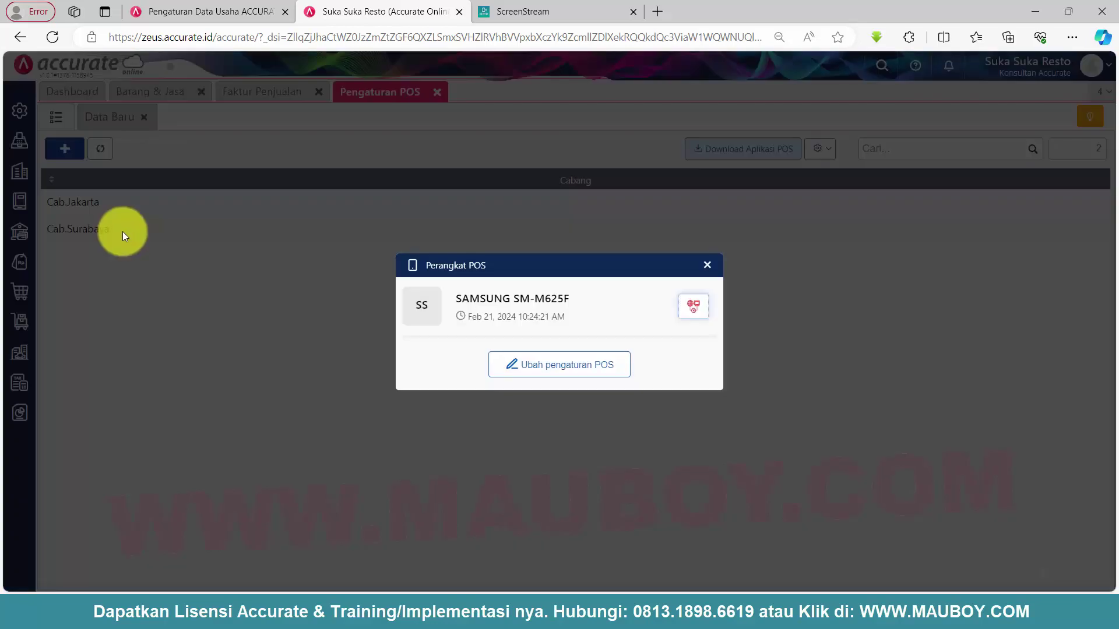
{"action": "left_click_drag", "start_coordinate": [443, 300], "coordinate": [590, 301]}
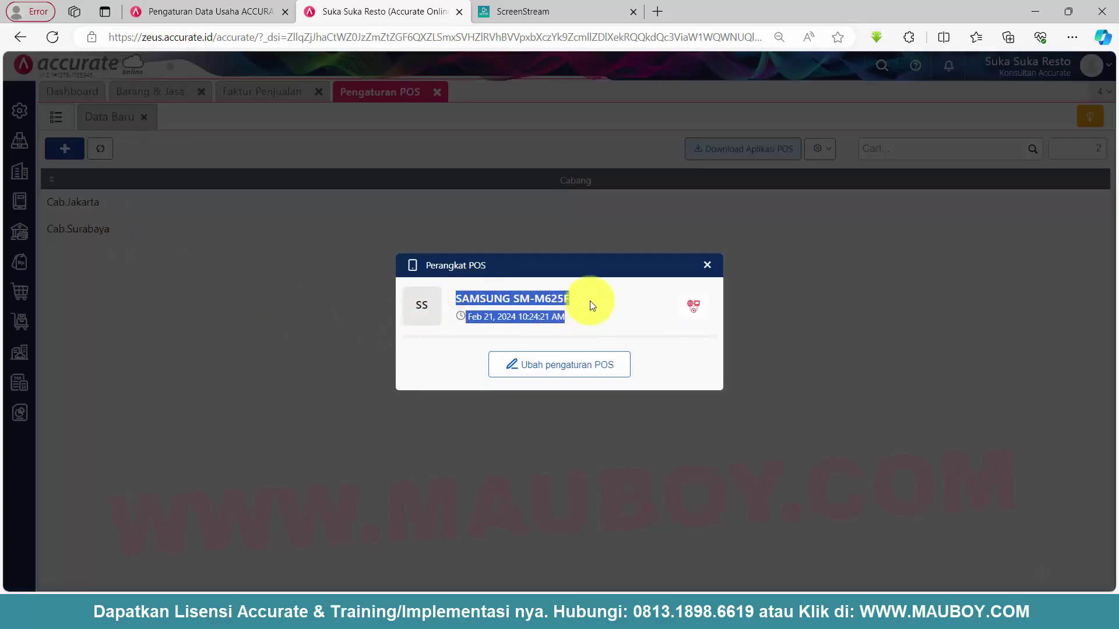
{"action": "left_click", "coordinate": [427, 615]}
{"action": "left_click", "coordinate": [496, 556]}
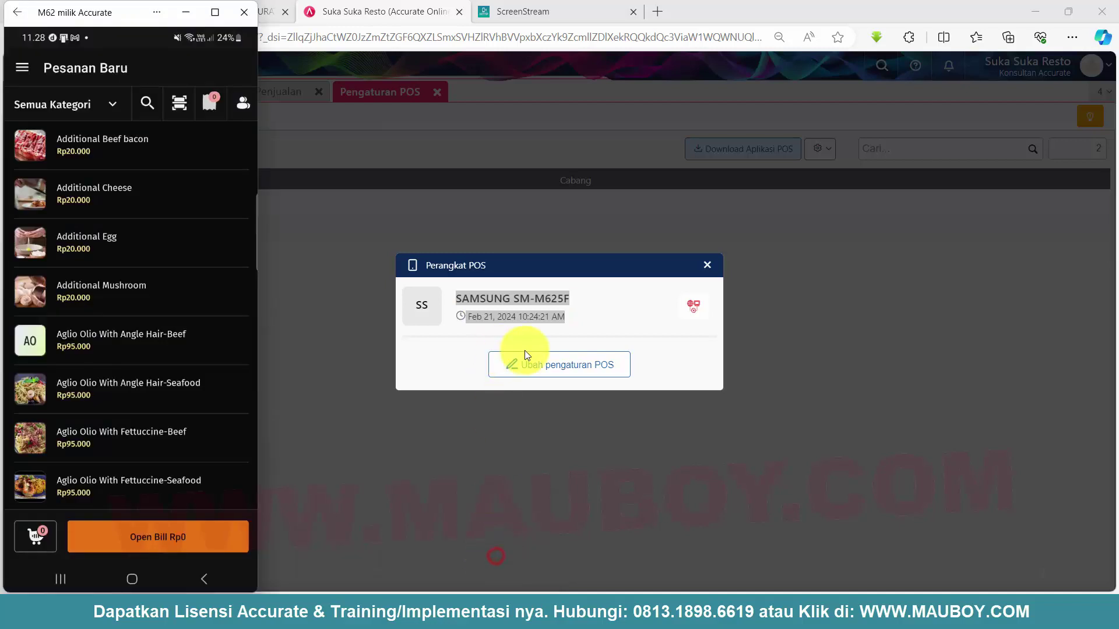
Change Cab.Surabaya's service charge item in the POS settings to Service Charge Surabaya, save, and close the device dialog
{"action": "left_click", "coordinate": [564, 370]}
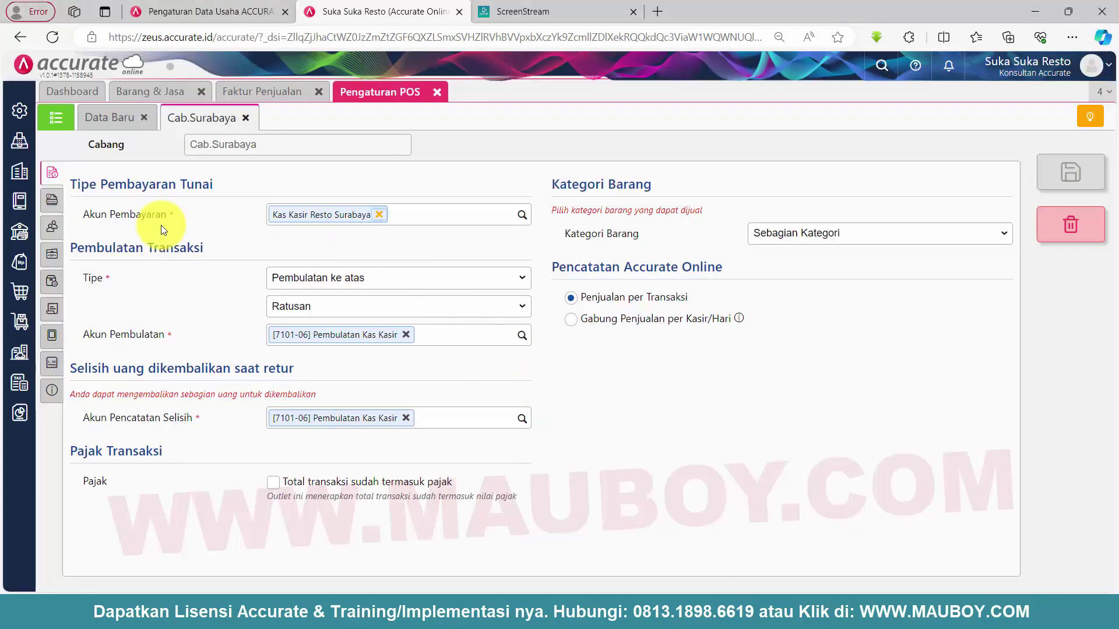
{"action": "left_click", "coordinate": [52, 209]}
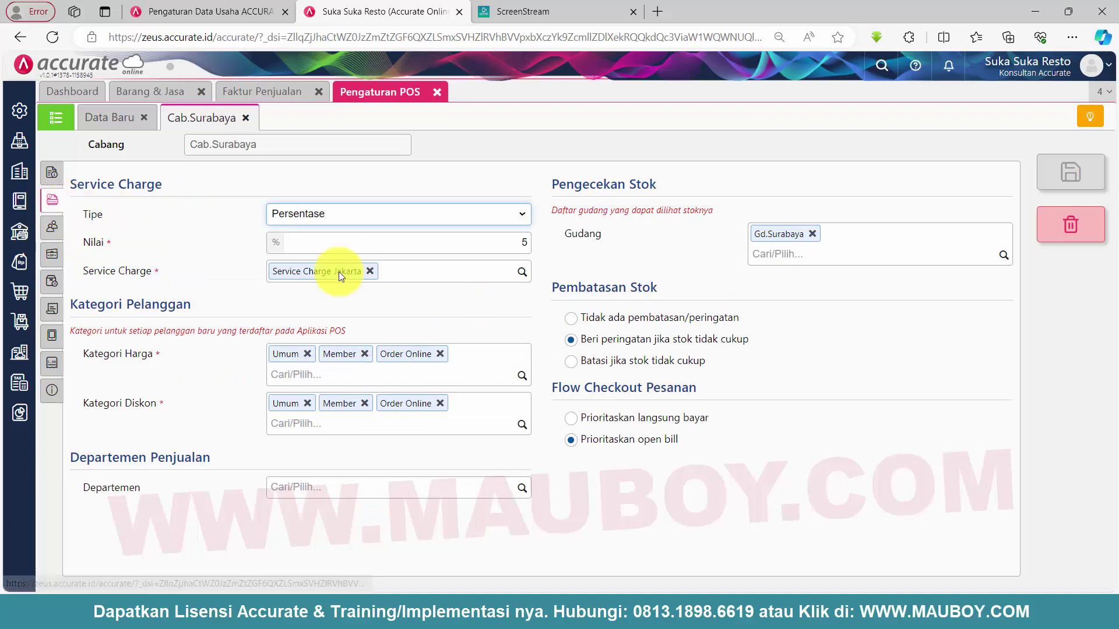
{"action": "left_click_drag", "start_coordinate": [175, 273], "coordinate": [93, 271]}
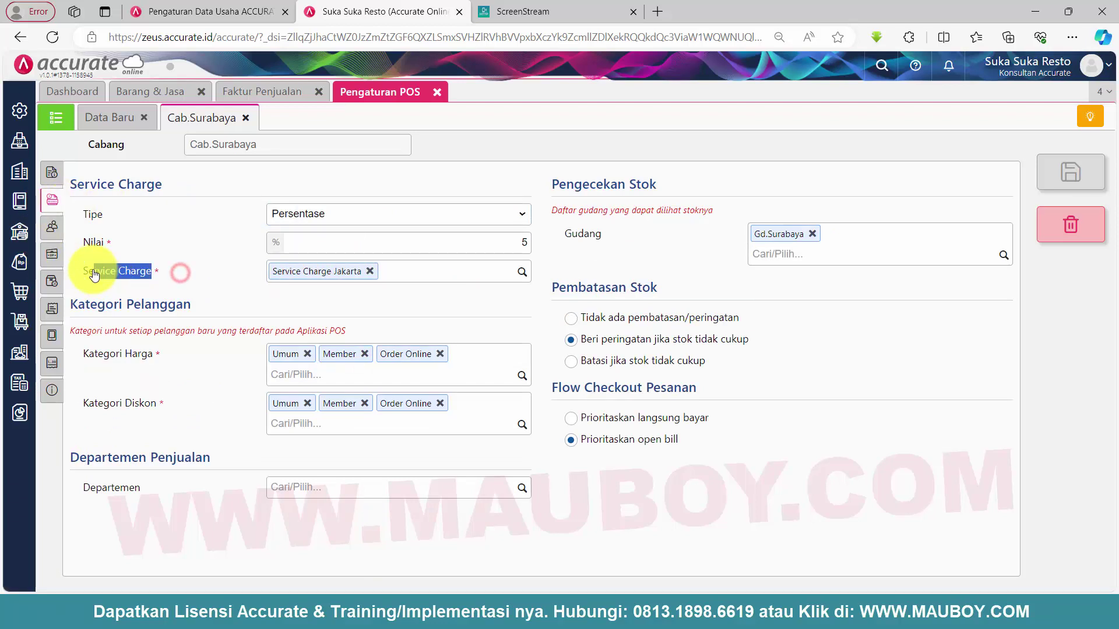
{"action": "left_click", "coordinate": [369, 271]}
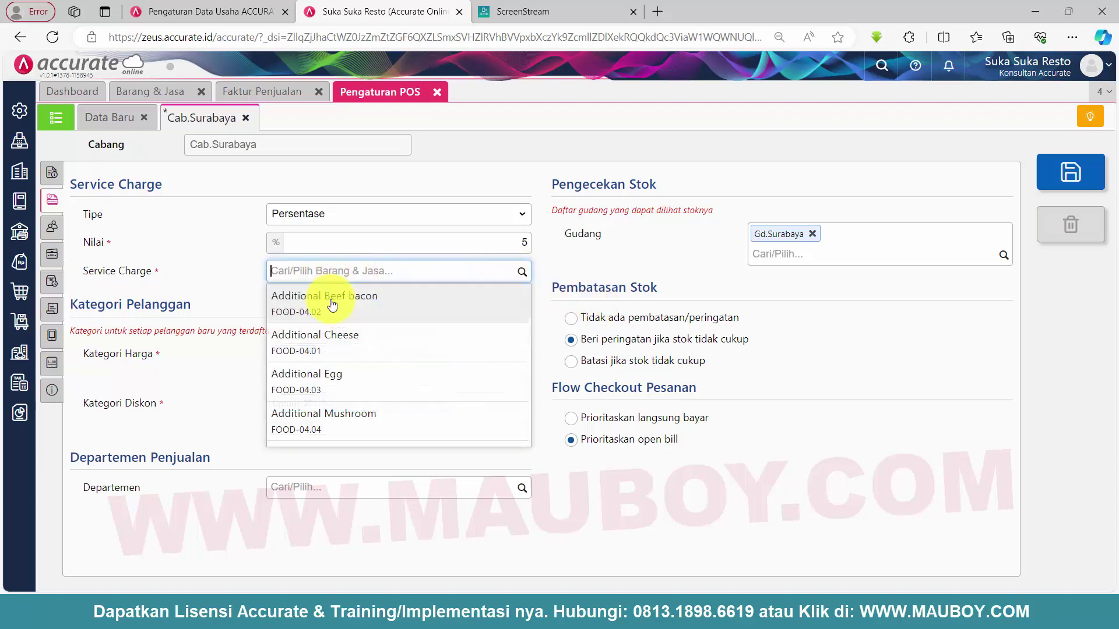
{"action": "type", "text": "servi"}
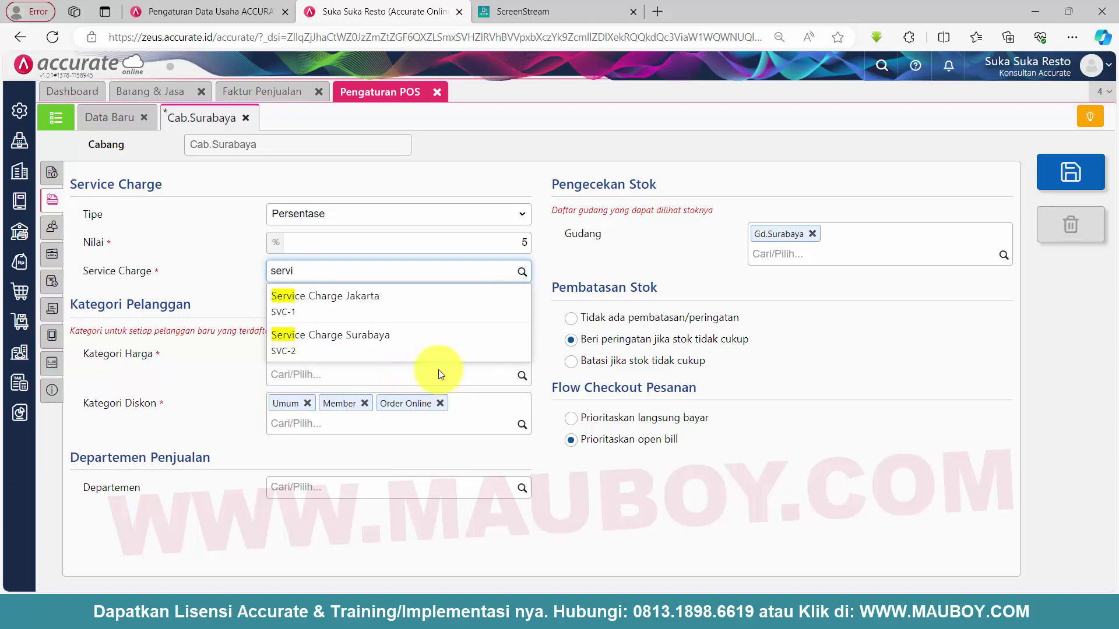
{"action": "left_click", "coordinate": [428, 334]}
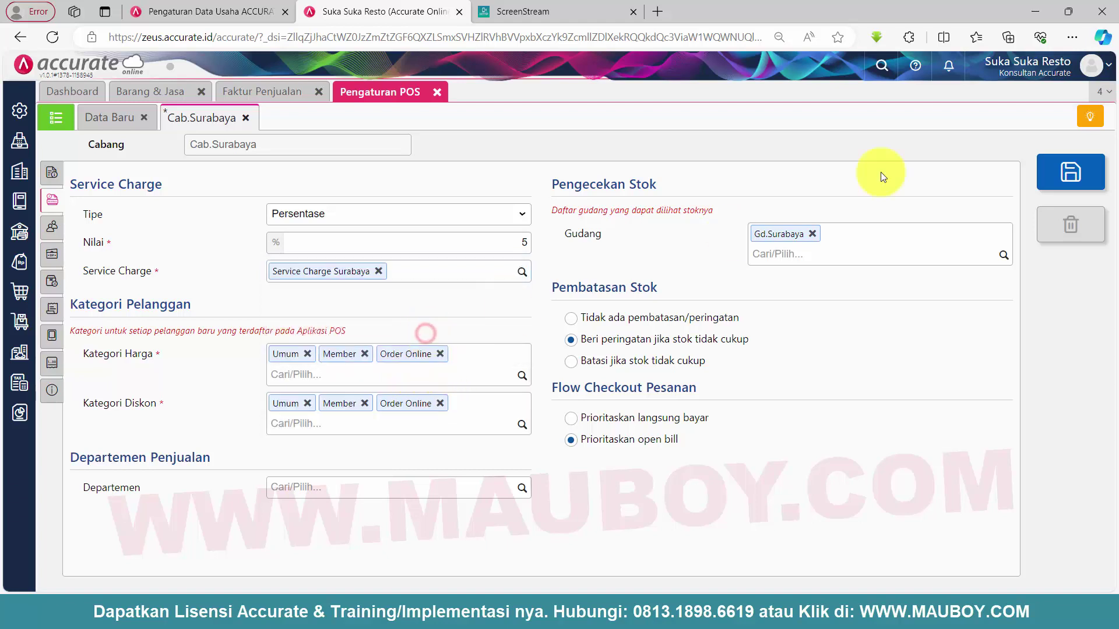
{"action": "left_click", "coordinate": [1079, 171]}
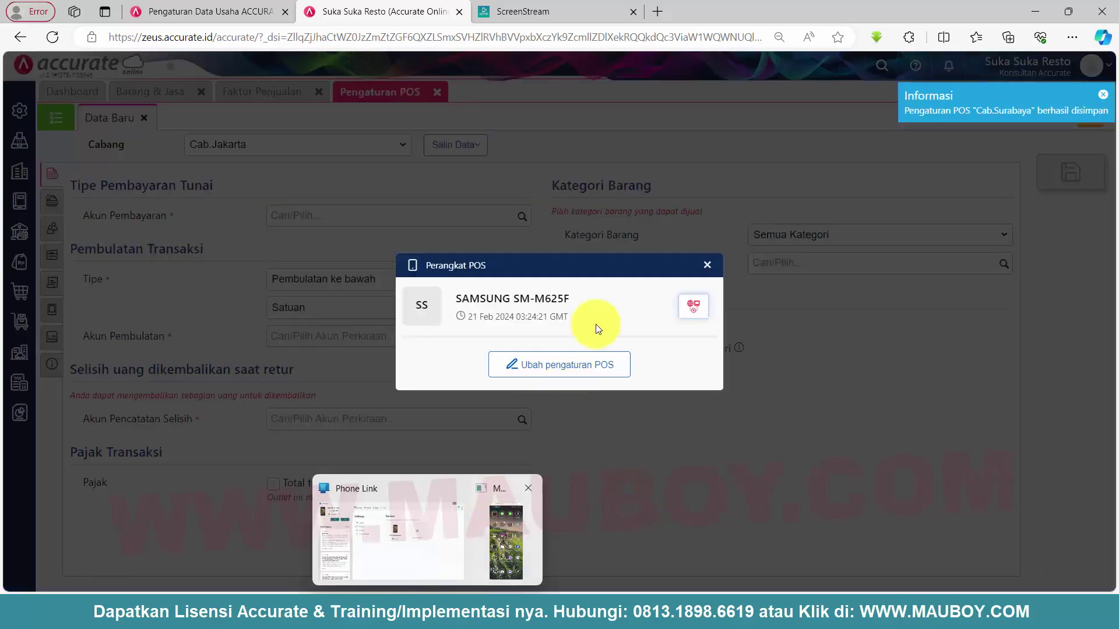
{"action": "left_click", "coordinate": [710, 271]}
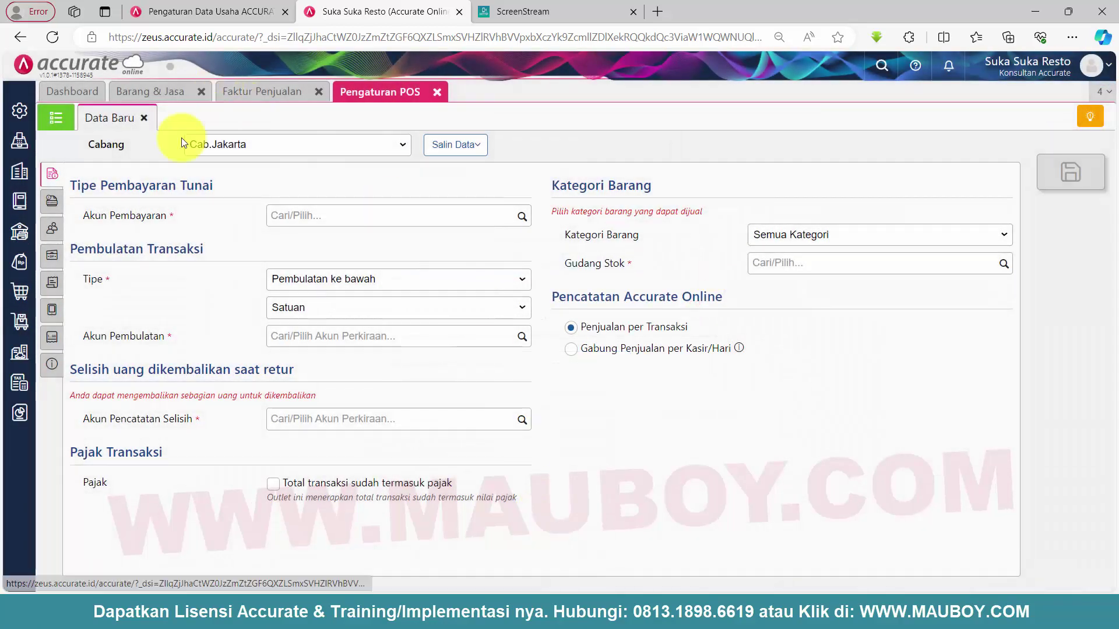
Switch to the mirrored phone, synchronise the POS app's data and return to Pesanan Baru
{"action": "left_click", "coordinate": [497, 554]}
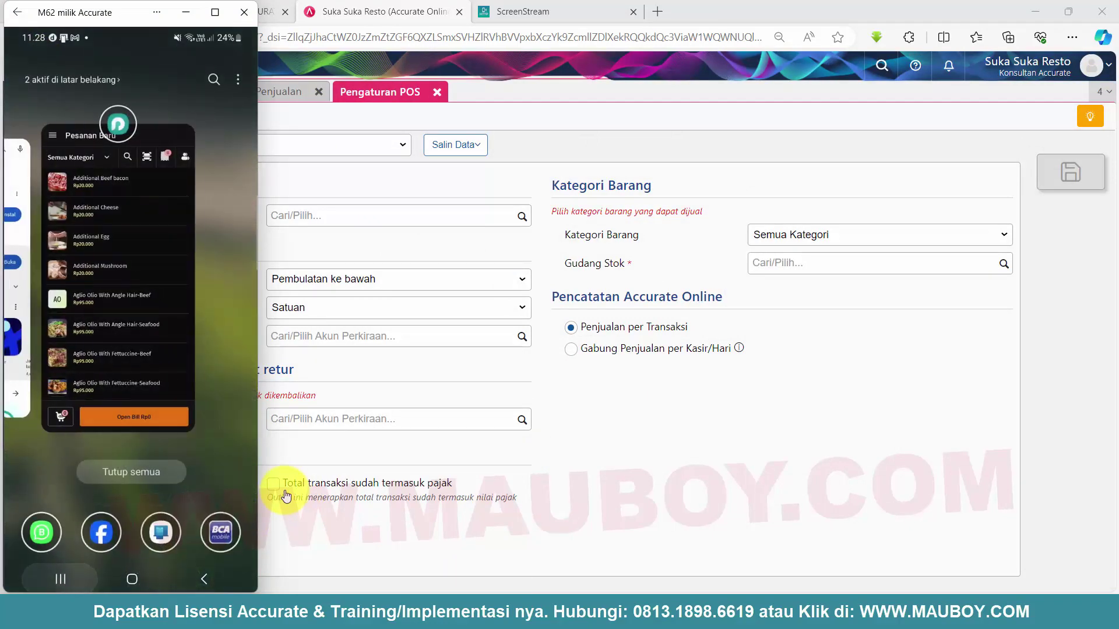
{"action": "left_click", "coordinate": [129, 322]}
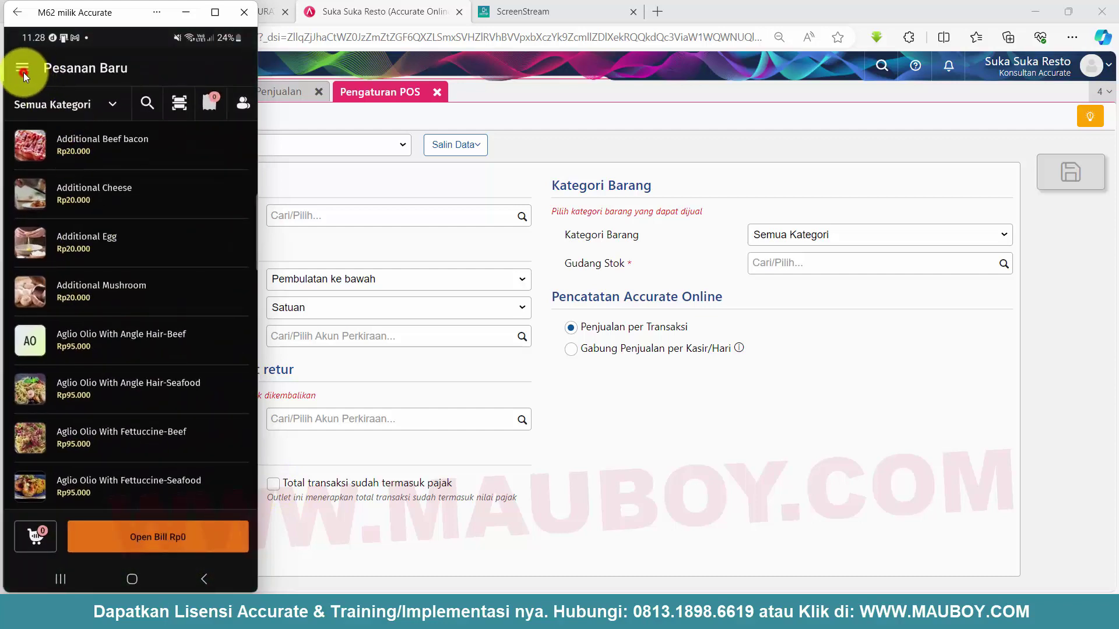
{"action": "left_click", "coordinate": [23, 72]}
{"action": "left_click", "coordinate": [103, 172]}
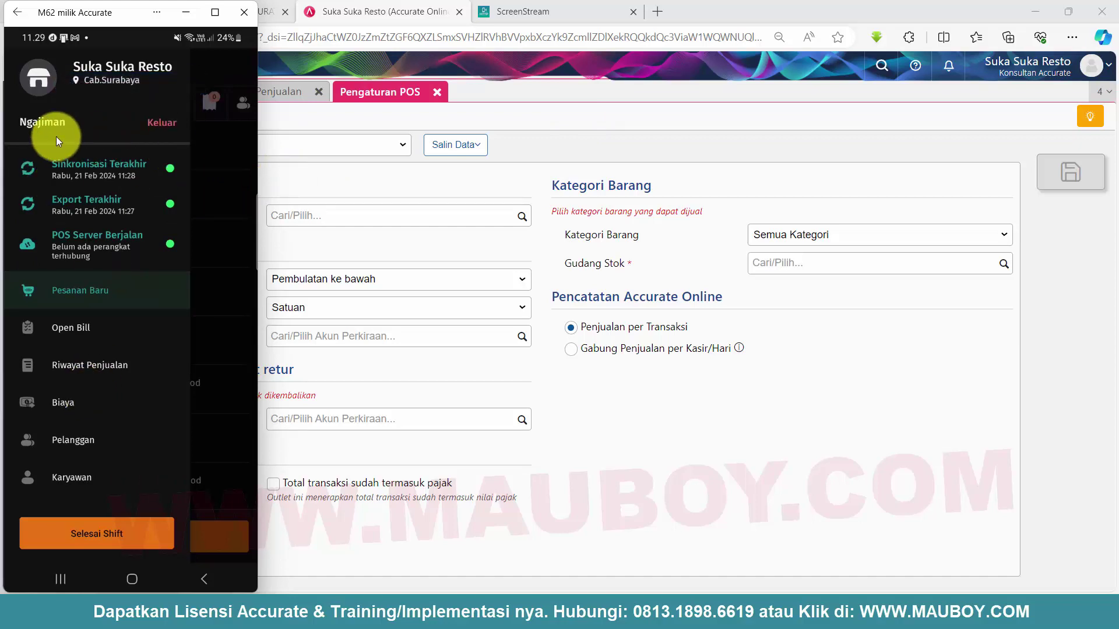
{"action": "left_click", "coordinate": [89, 292]}
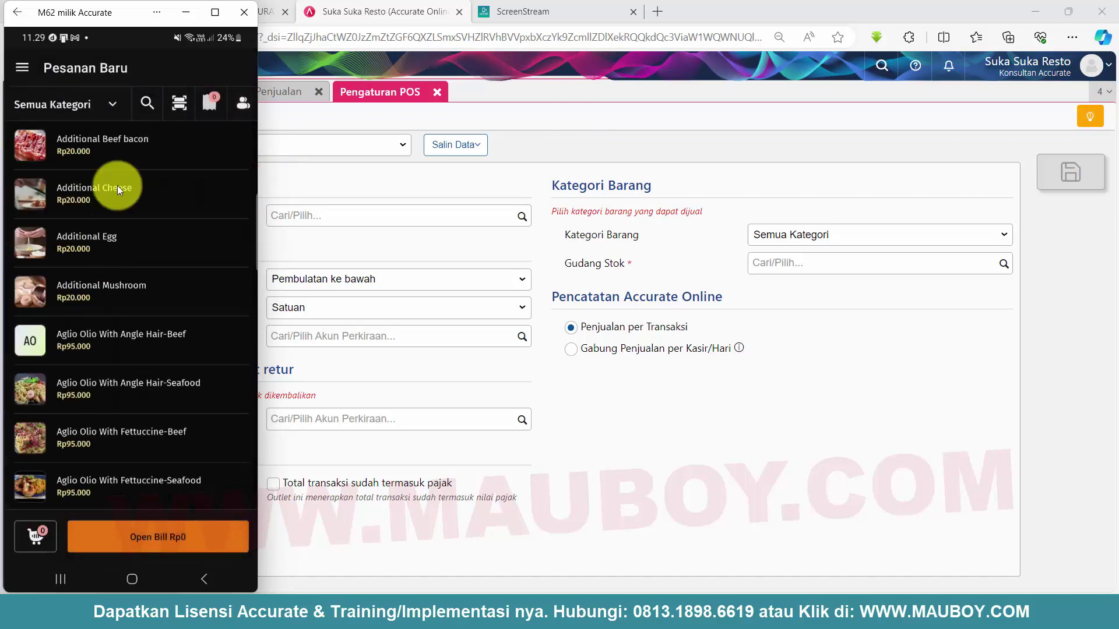
Add one Additional Beef bacon to the order and expand the cart's service charge and tax breakdown
{"action": "left_click", "coordinate": [113, 146]}
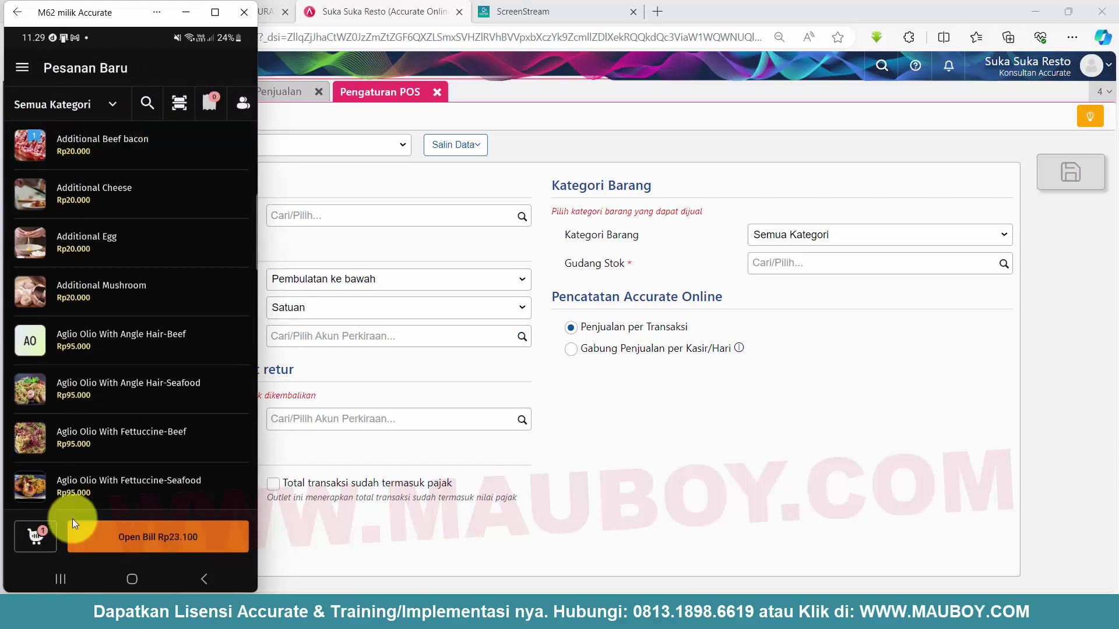
{"action": "left_click", "coordinate": [41, 539]}
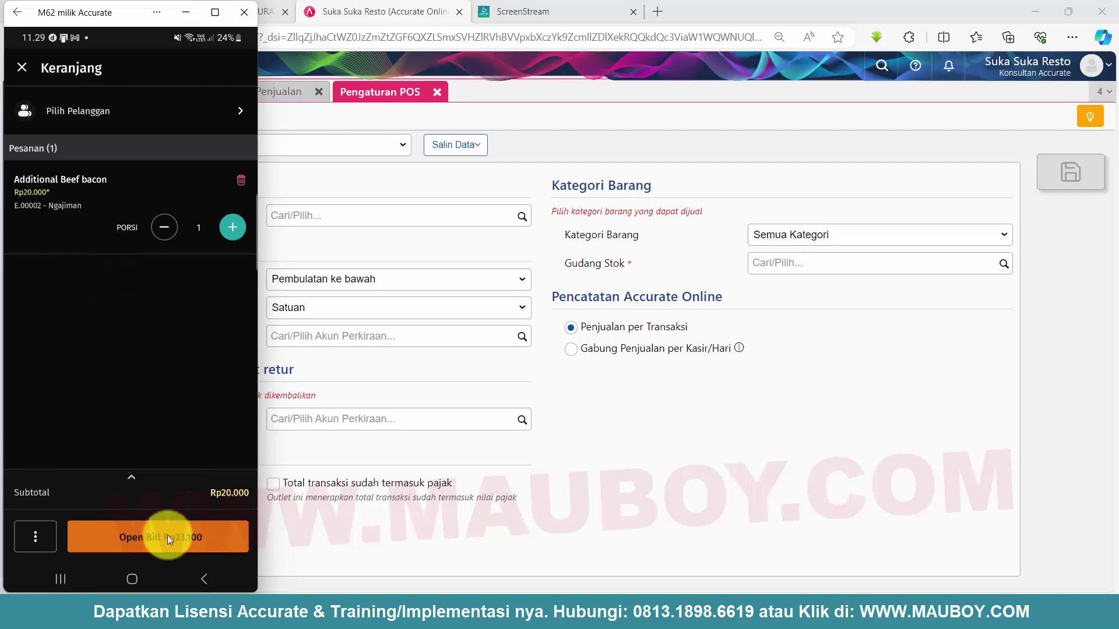
{"action": "left_click", "coordinate": [127, 475]}
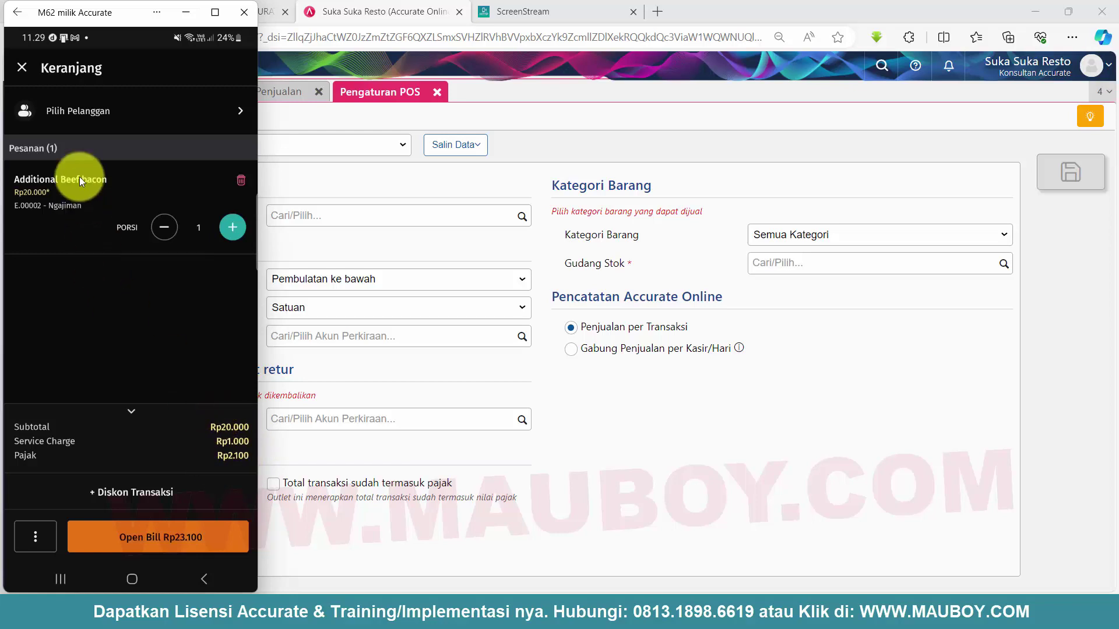
Pay the order directly in cash (Tunai) with the exact amount of Rp23.100 and finish the transaction
{"action": "left_click", "coordinate": [40, 536]}
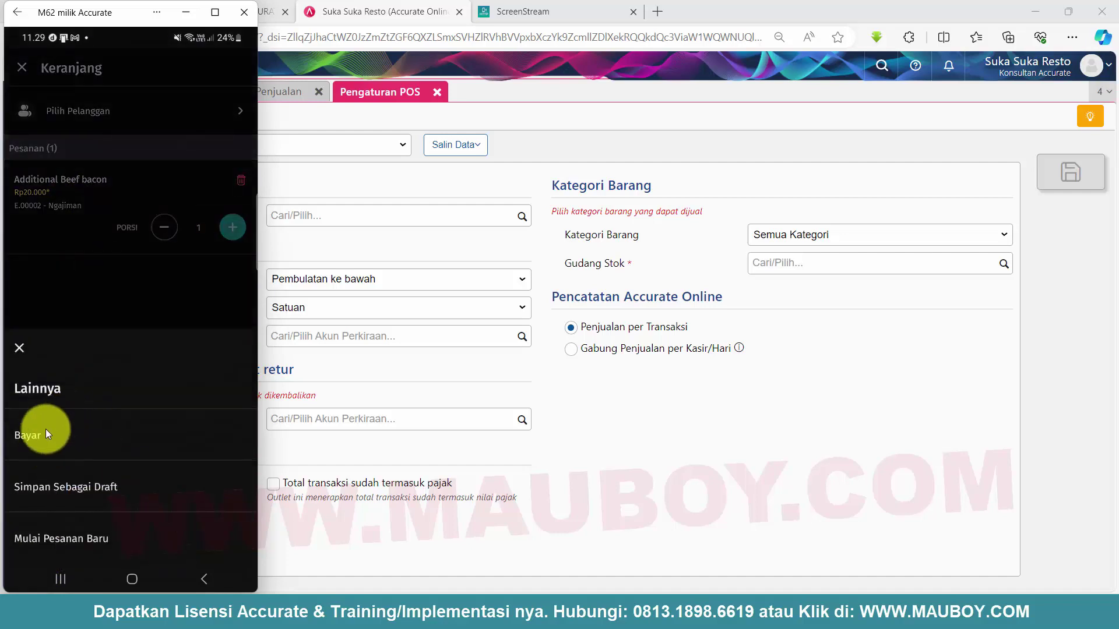
{"action": "left_click", "coordinate": [42, 438]}
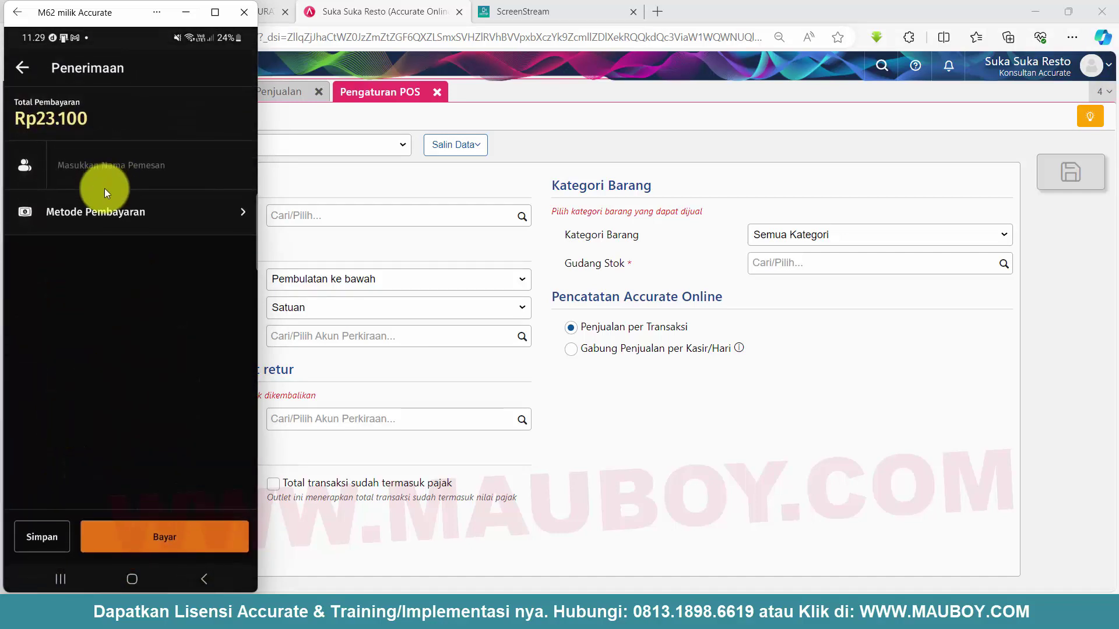
{"action": "left_click", "coordinate": [112, 215]}
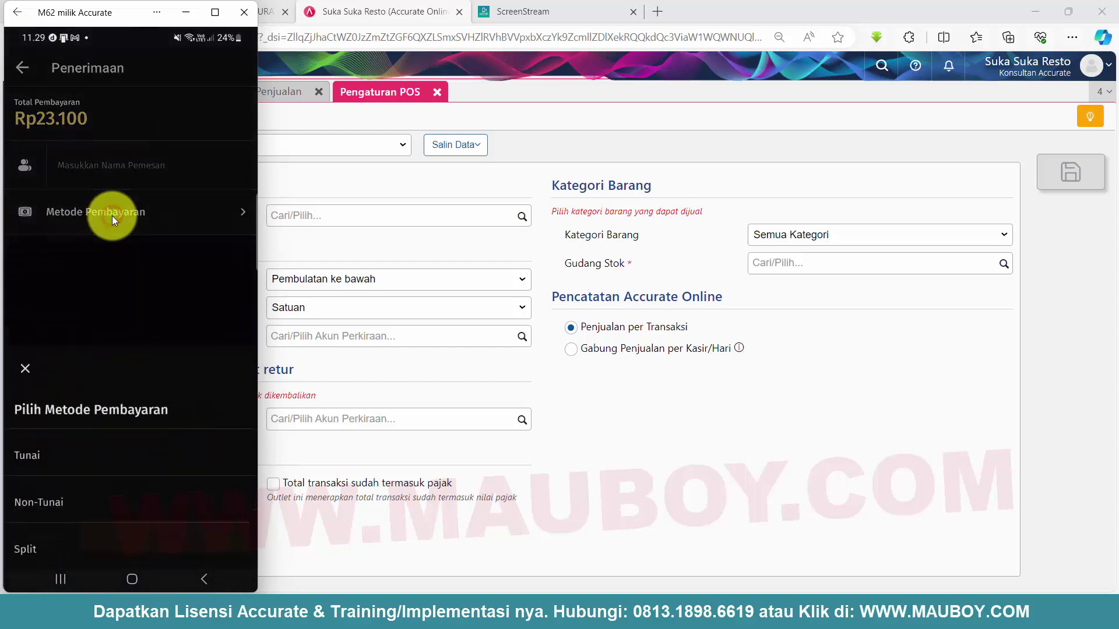
{"action": "left_click", "coordinate": [35, 448]}
{"action": "left_click", "coordinate": [142, 284]}
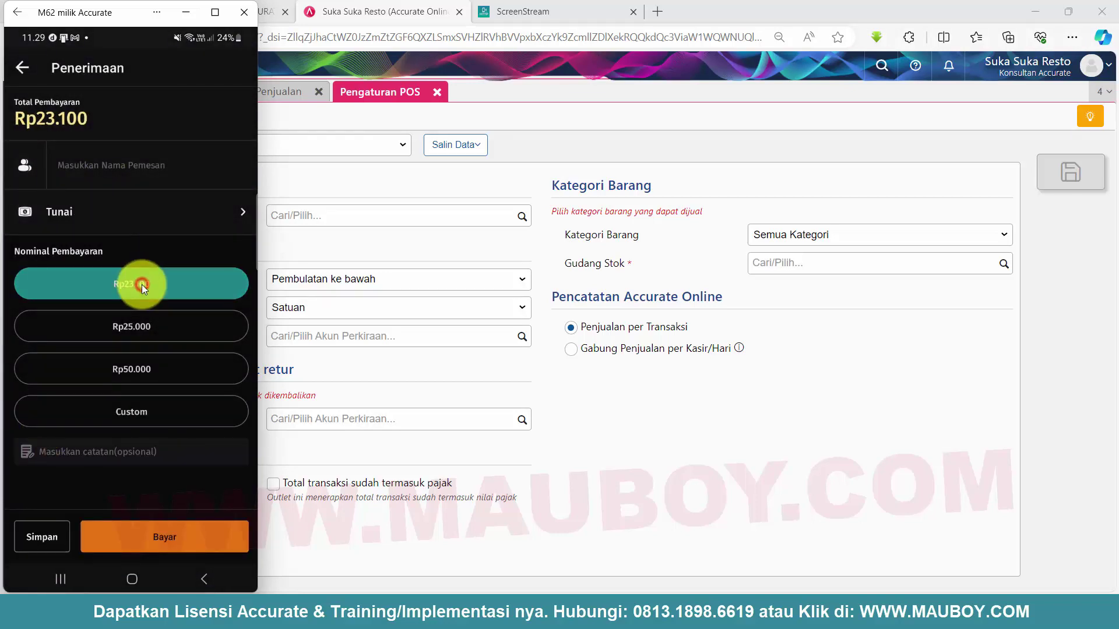
{"action": "left_click", "coordinate": [153, 537]}
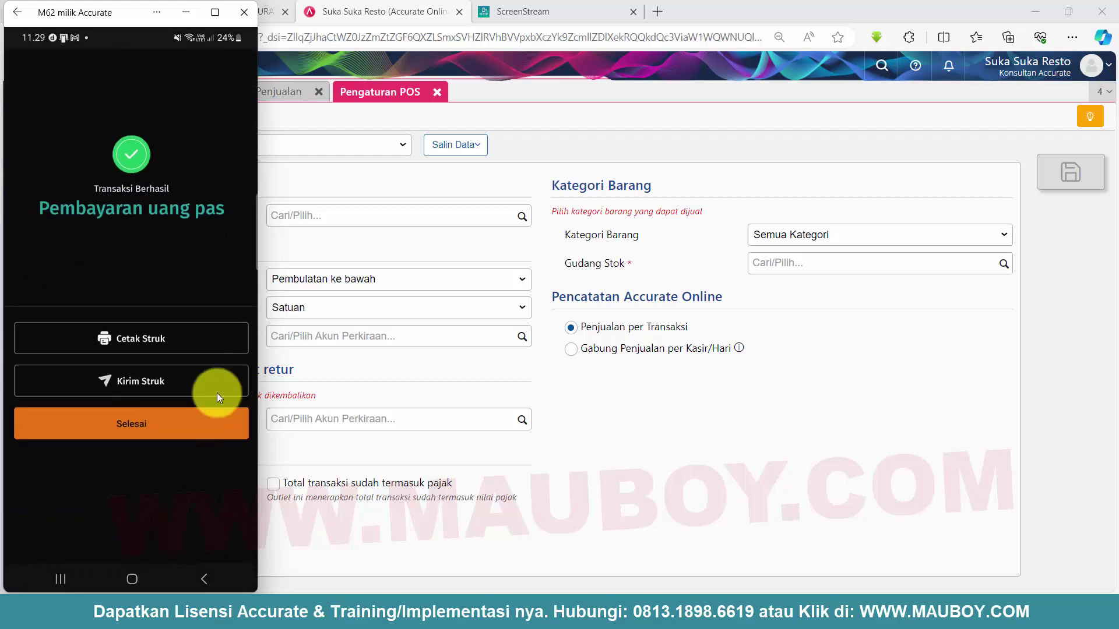
{"action": "left_click", "coordinate": [138, 422]}
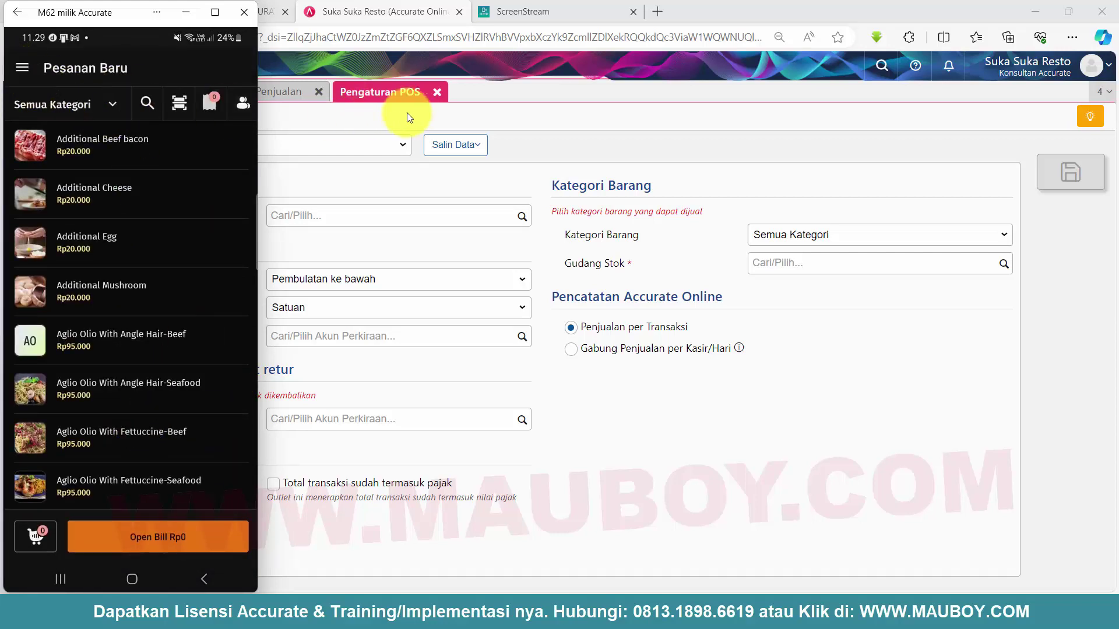
Switch to the browser's sales invoice list, close the previously opened invoices and refresh the list for the new sale
{"action": "left_click", "coordinate": [542, 115]}
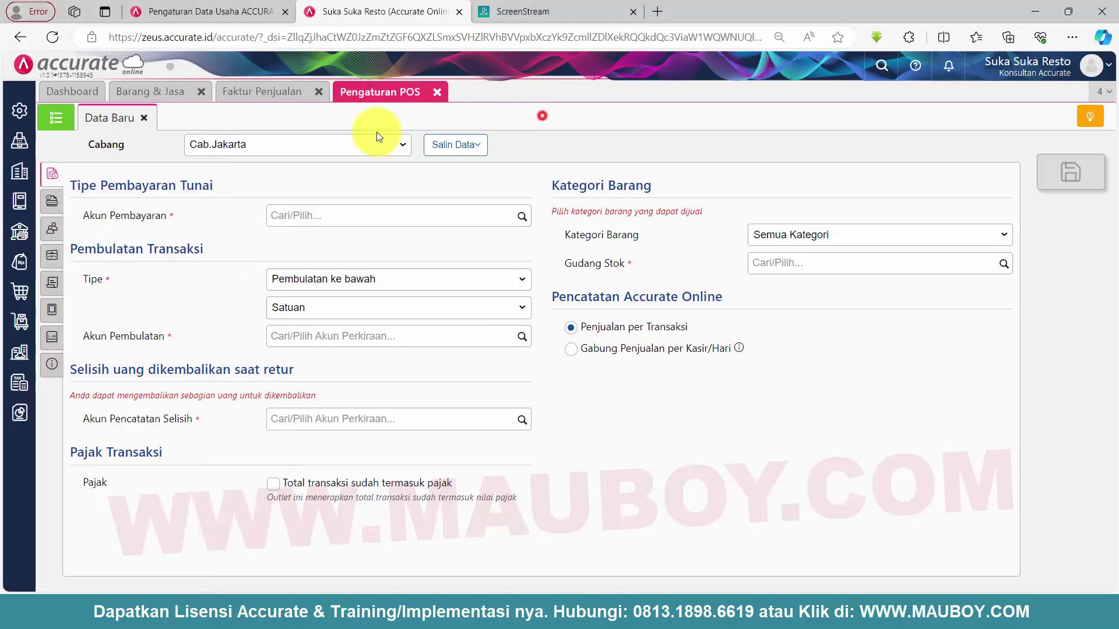
{"action": "left_click", "coordinate": [263, 92]}
{"action": "left_click", "coordinate": [56, 117]}
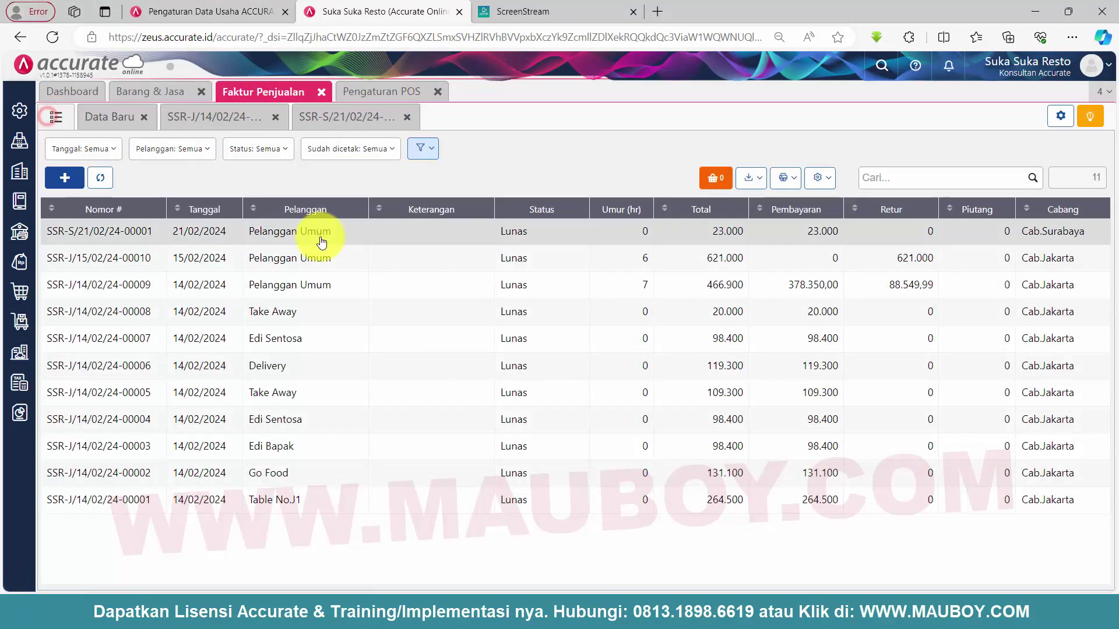
{"action": "left_click", "coordinate": [105, 180]}
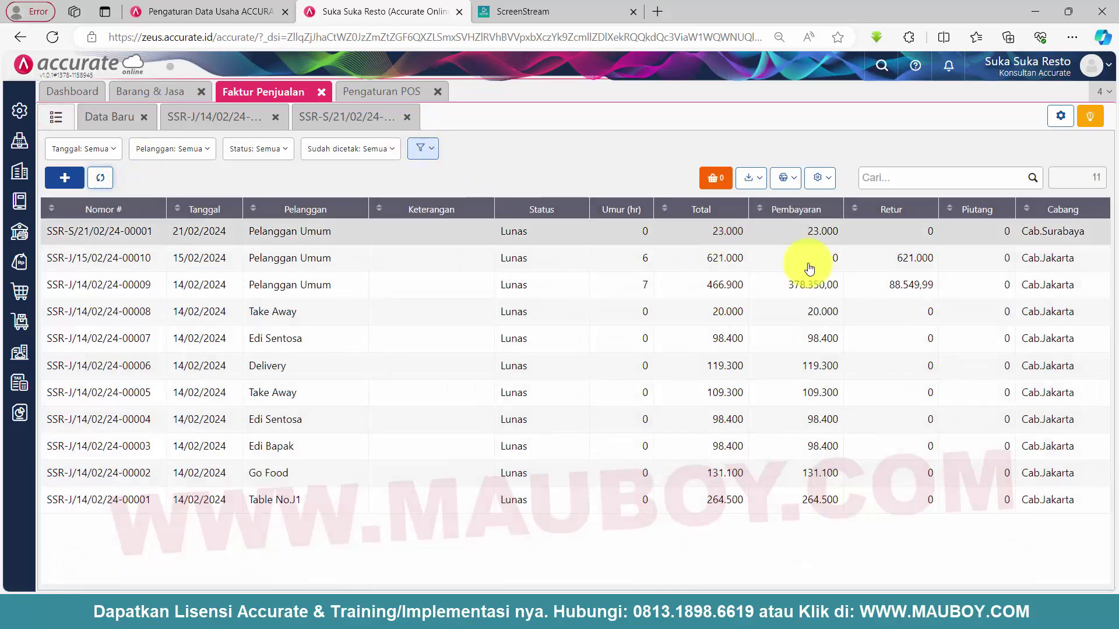
{"action": "left_click", "coordinate": [406, 117]}
{"action": "left_click", "coordinate": [275, 118]}
{"action": "left_click", "coordinate": [56, 117]}
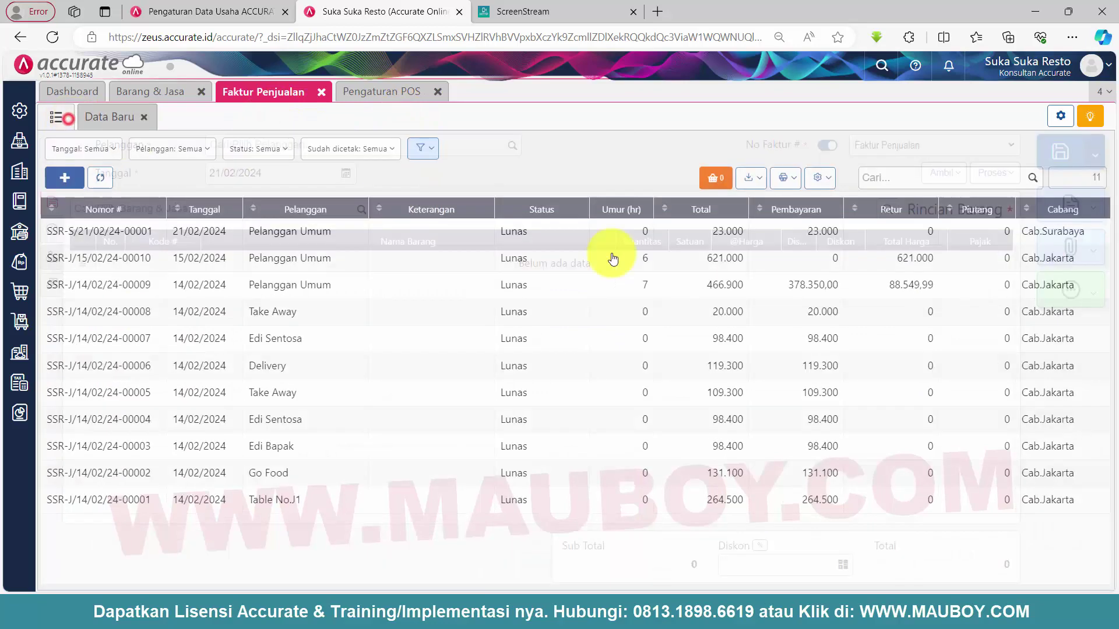
{"action": "left_click", "coordinate": [100, 177]}
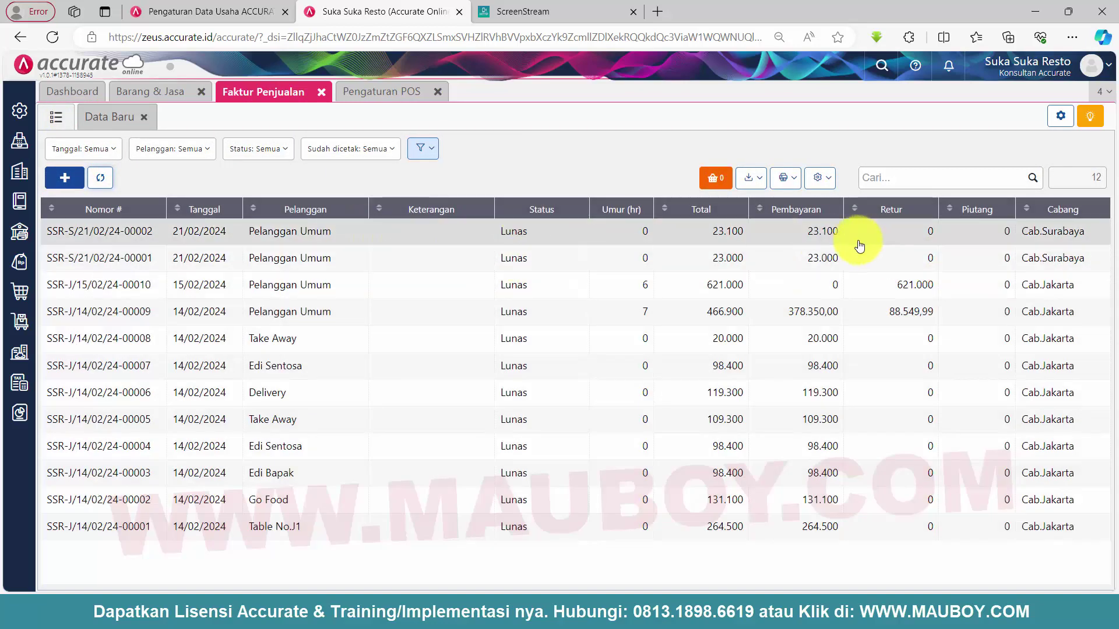
Open the newest Cab.Surabaya invoice and check its service charge line and PPN 10% amount
{"action": "left_click", "coordinate": [835, 236]}
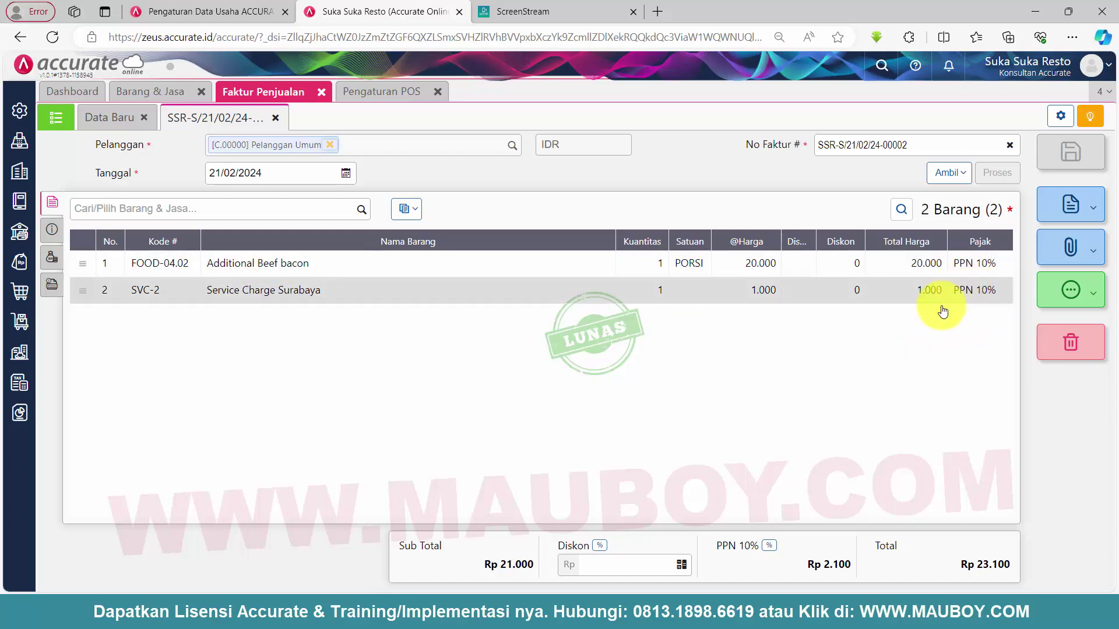
{"action": "left_click", "coordinate": [774, 394]}
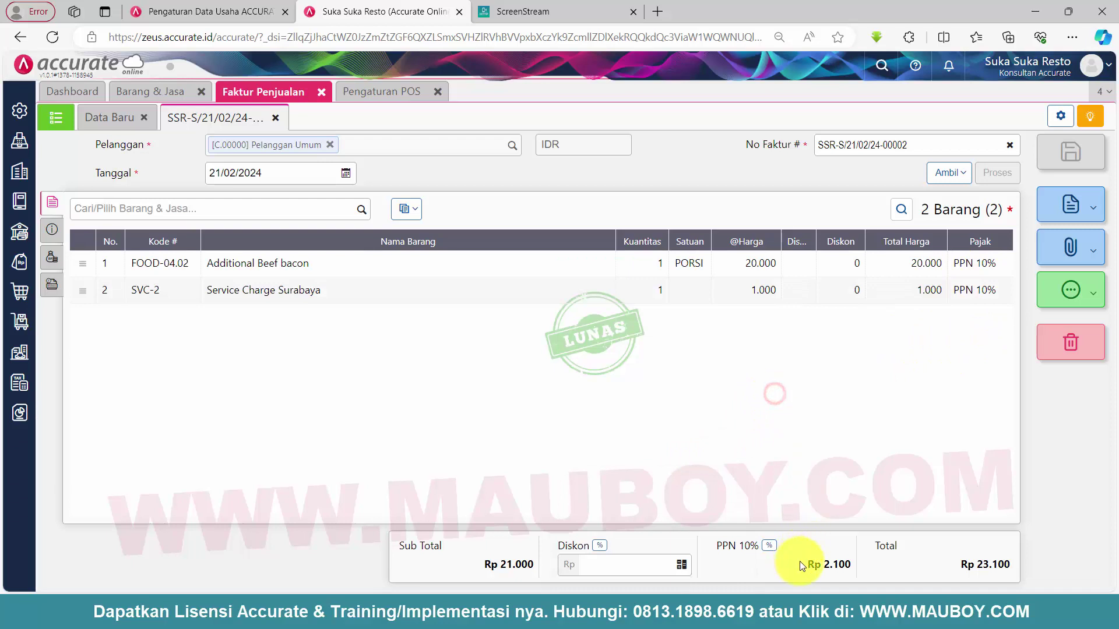
{"action": "left_click_drag", "start_coordinate": [801, 564], "coordinate": [852, 565]}
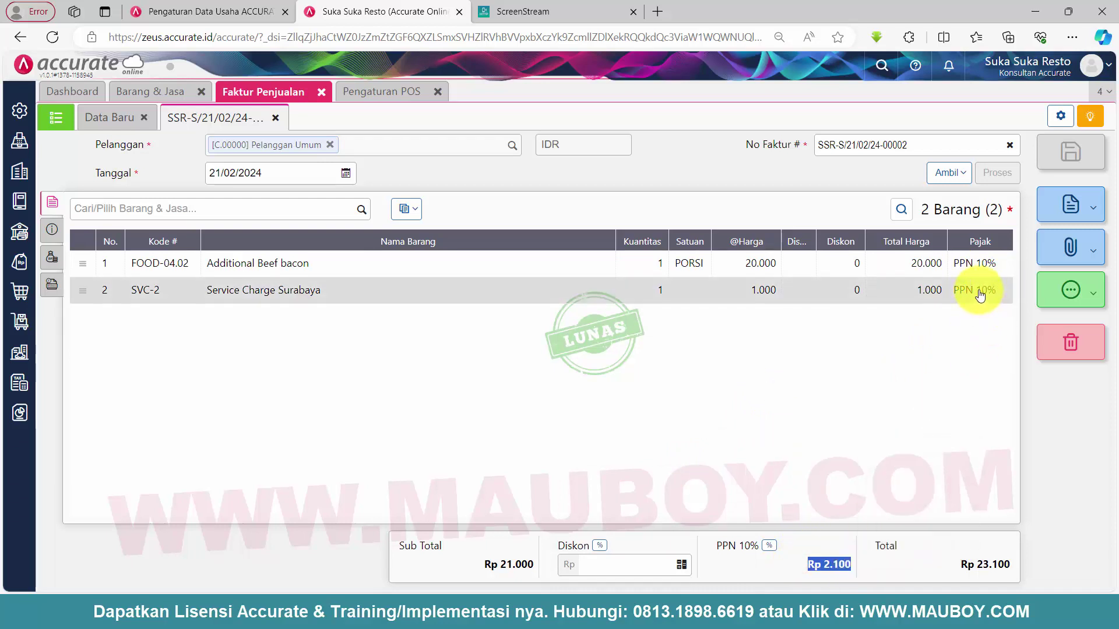
Open the Cab.Jakarta invoice dated 15/02/2024 to compare its service charge tax, then close all invoice forms
{"action": "left_click", "coordinate": [56, 117]}
{"action": "left_click", "coordinate": [1014, 296]}
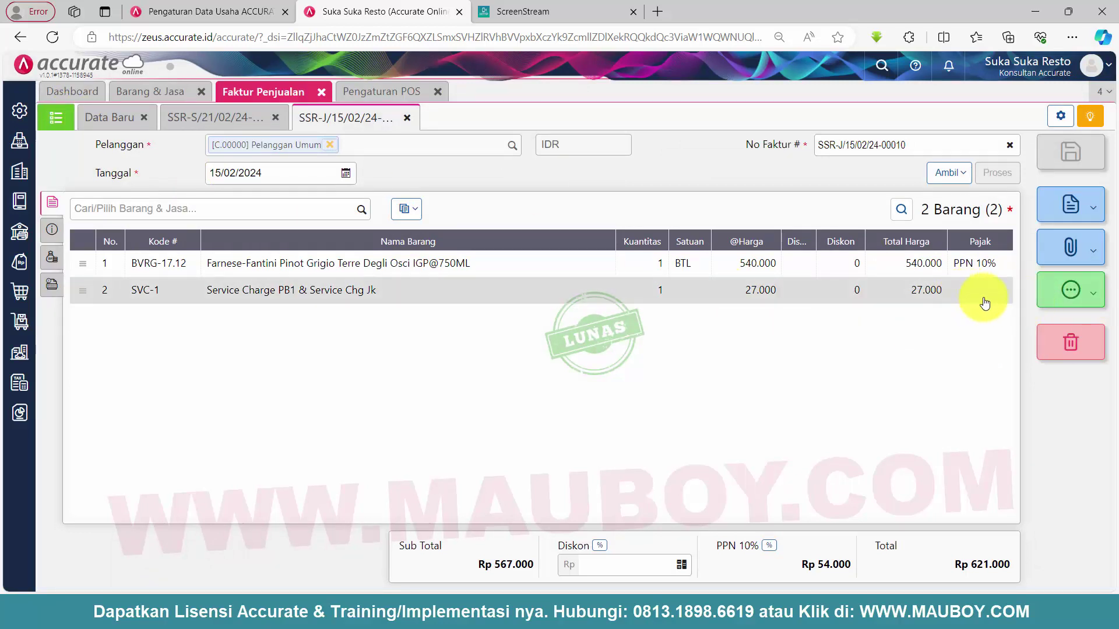
{"action": "left_click", "coordinate": [406, 117]}
{"action": "left_click", "coordinate": [276, 118]}
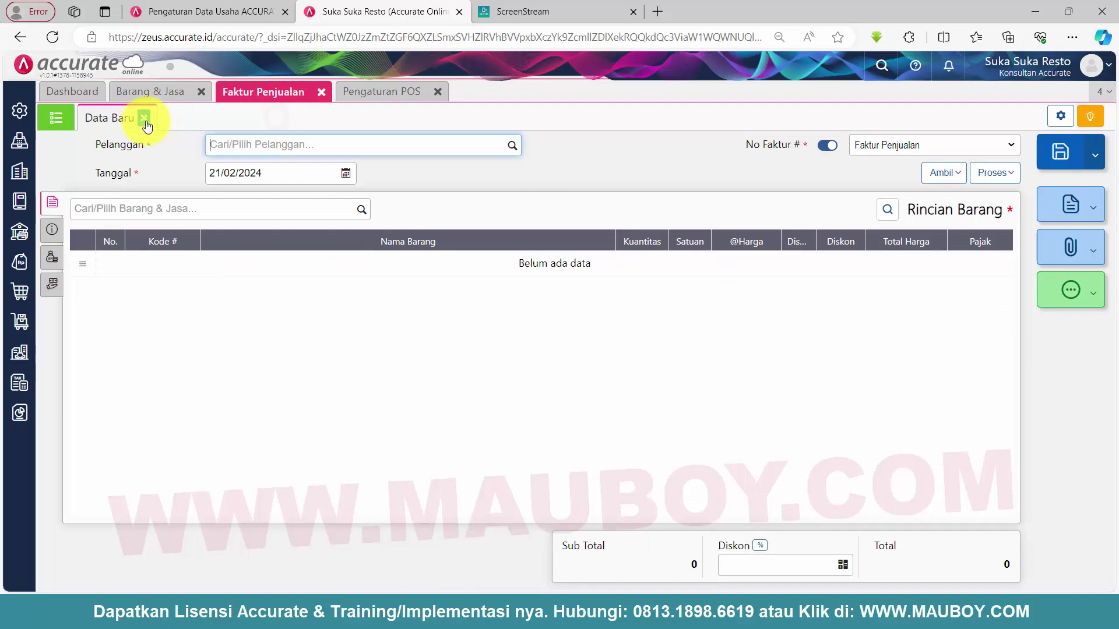
{"action": "left_click", "coordinate": [144, 118]}
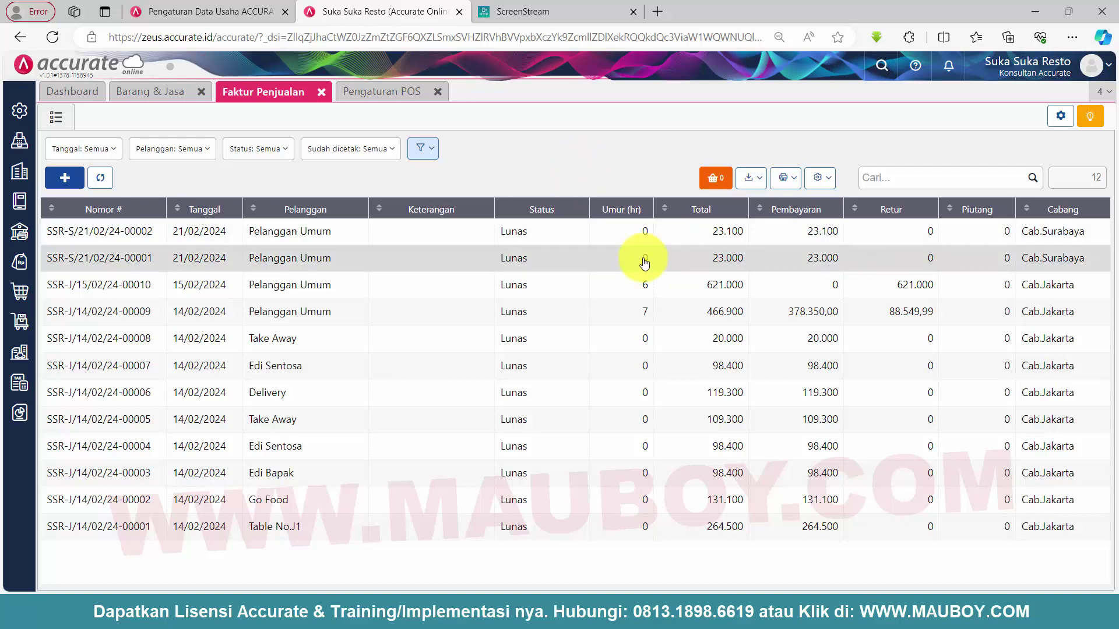
Check the list of branches in Pengaturan POS, then return to the Faktur Penjualan list
{"action": "left_click", "coordinate": [371, 85]}
{"action": "left_click", "coordinate": [56, 118]}
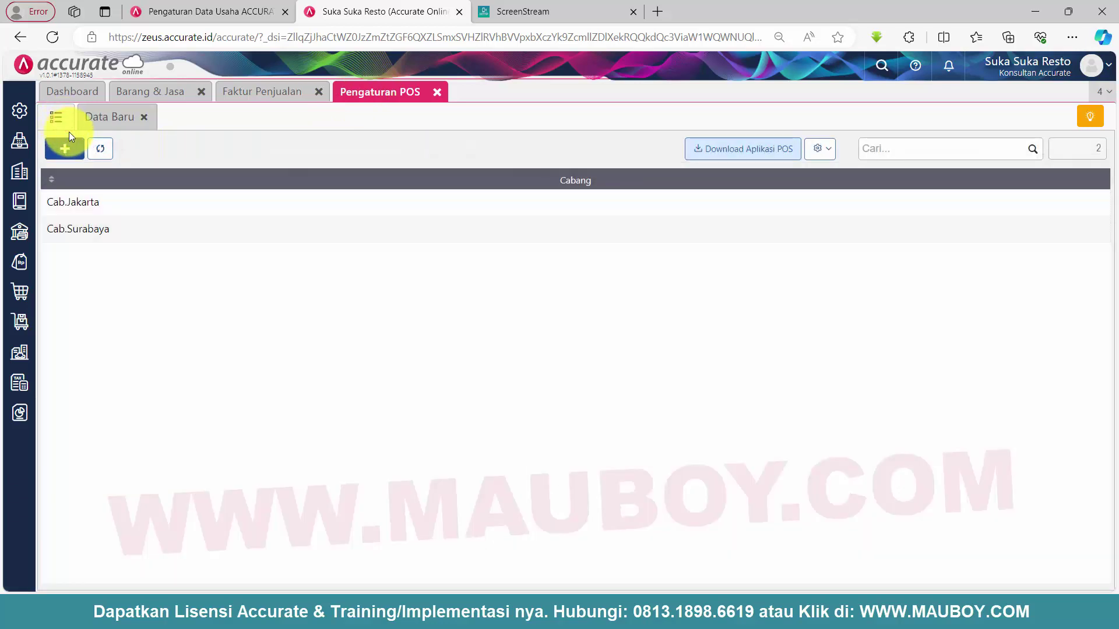
{"action": "left_click", "coordinate": [285, 92]}
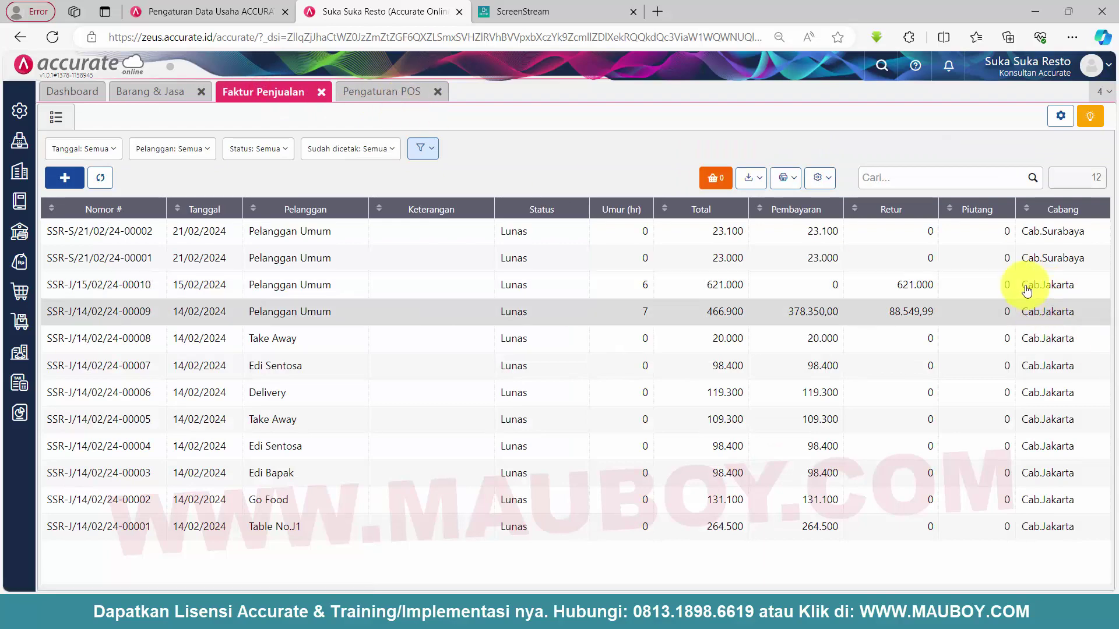
Generate the Laba/Rugi Cabang financial report for Cab.Jakarta and Cab.Surabaya from 01/02/2024 to 21/02/2024
{"action": "left_click", "coordinate": [20, 412]}
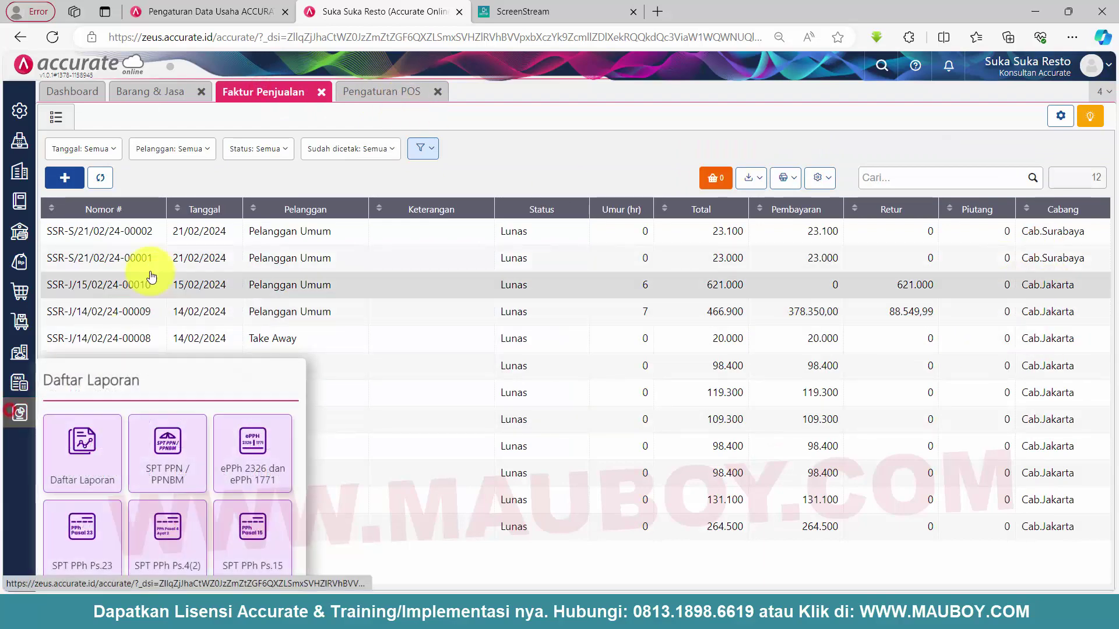
{"action": "left_click", "coordinate": [80, 438]}
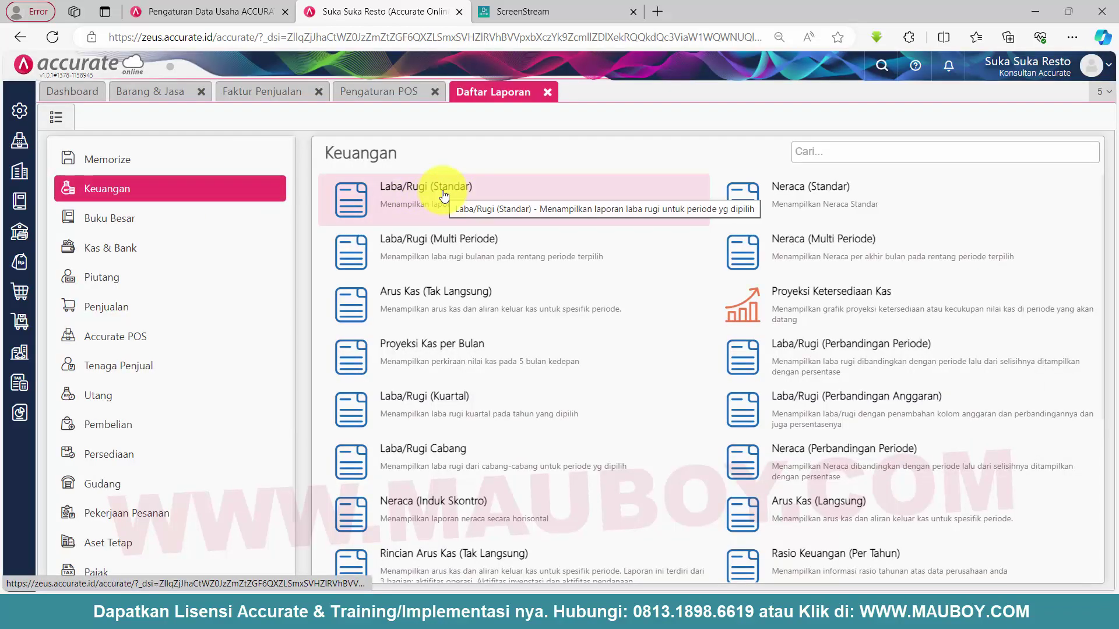
{"action": "scroll", "coordinate": [444, 396], "scroll_direction": "down", "scroll_amount": 4}
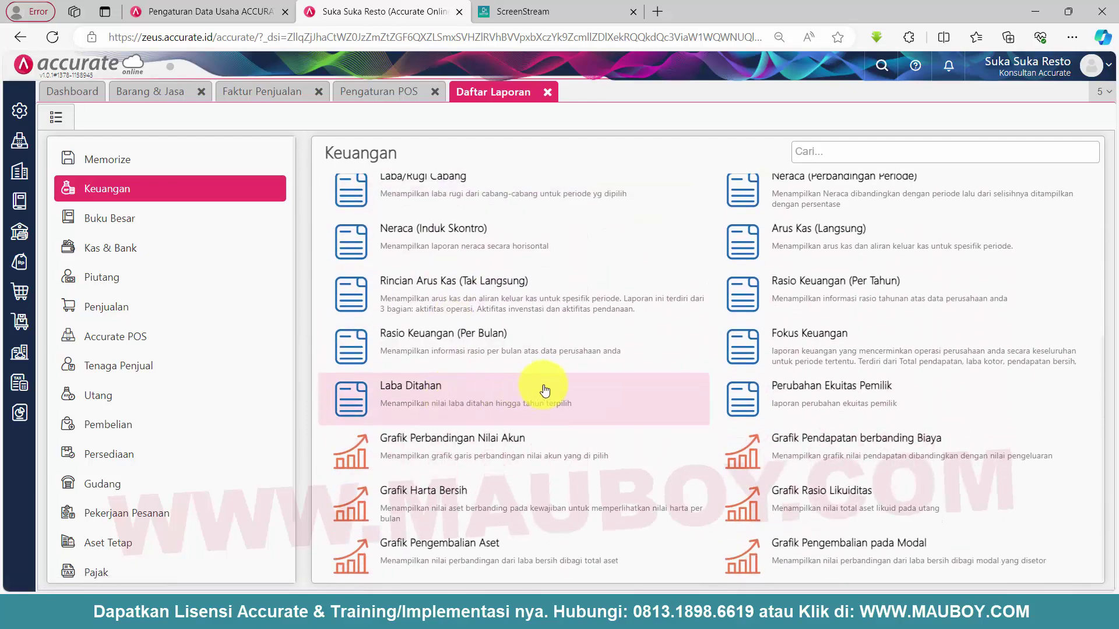
{"action": "scroll", "coordinate": [545, 390], "scroll_direction": "up", "scroll_amount": 1}
{"action": "scroll", "coordinate": [545, 390], "scroll_direction": "up", "scroll_amount": 4}
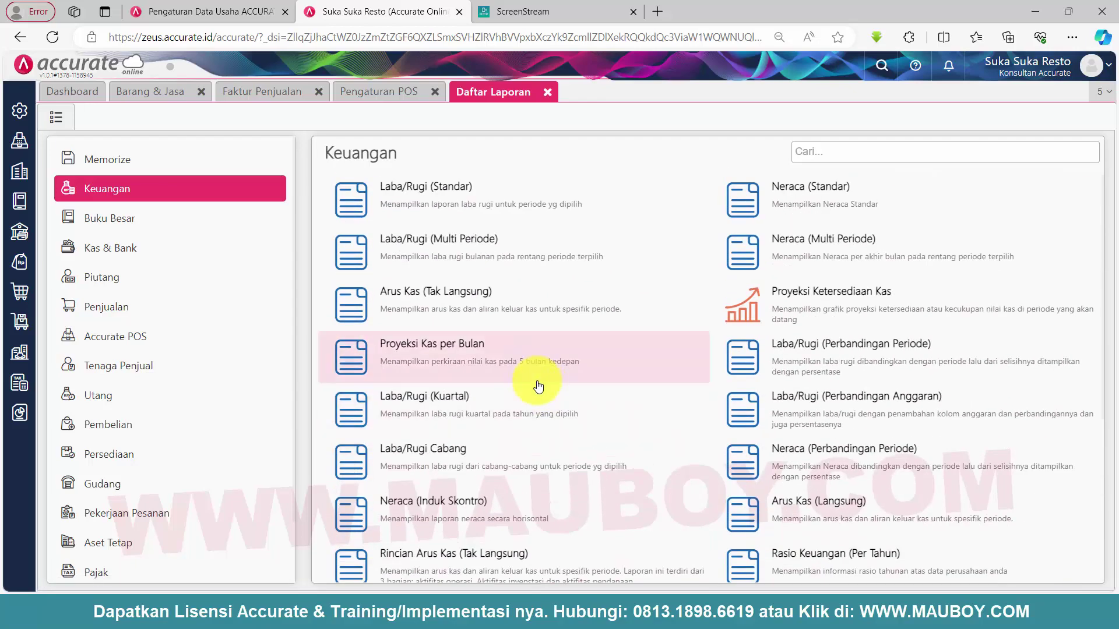
{"action": "left_click", "coordinate": [434, 452]}
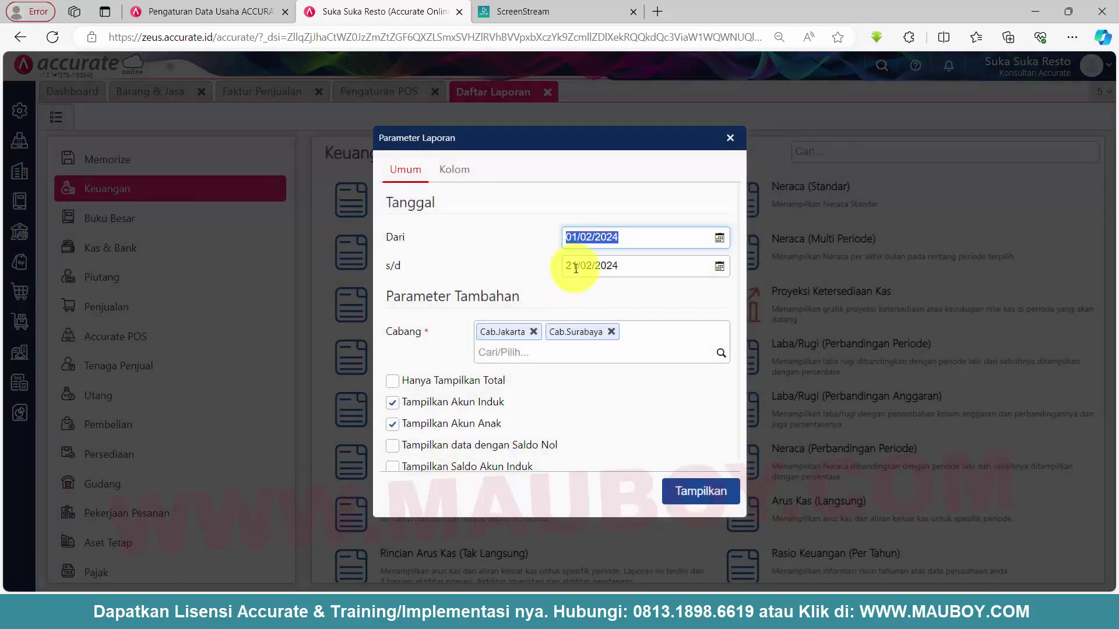
{"action": "left_click", "coordinate": [704, 494]}
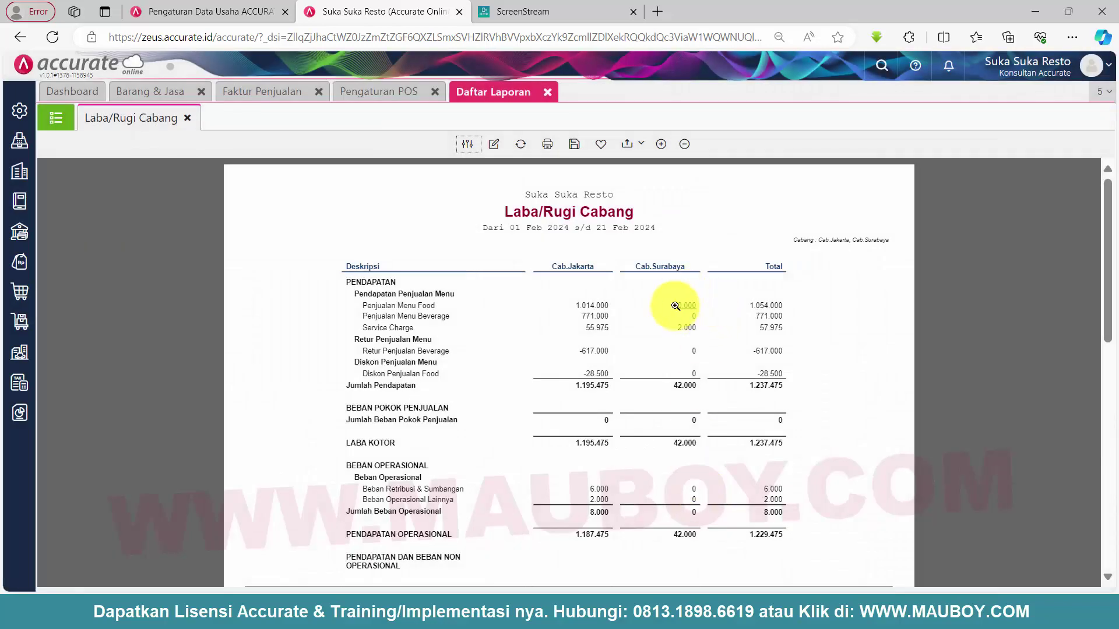
Enlarge the Laba/Rugi Cabang report and compare menu sales, service charge and profit figures between Cab.Jakarta and Cab.Surabaya
{"action": "left_click_drag", "start_coordinate": [672, 305], "coordinate": [697, 306]}
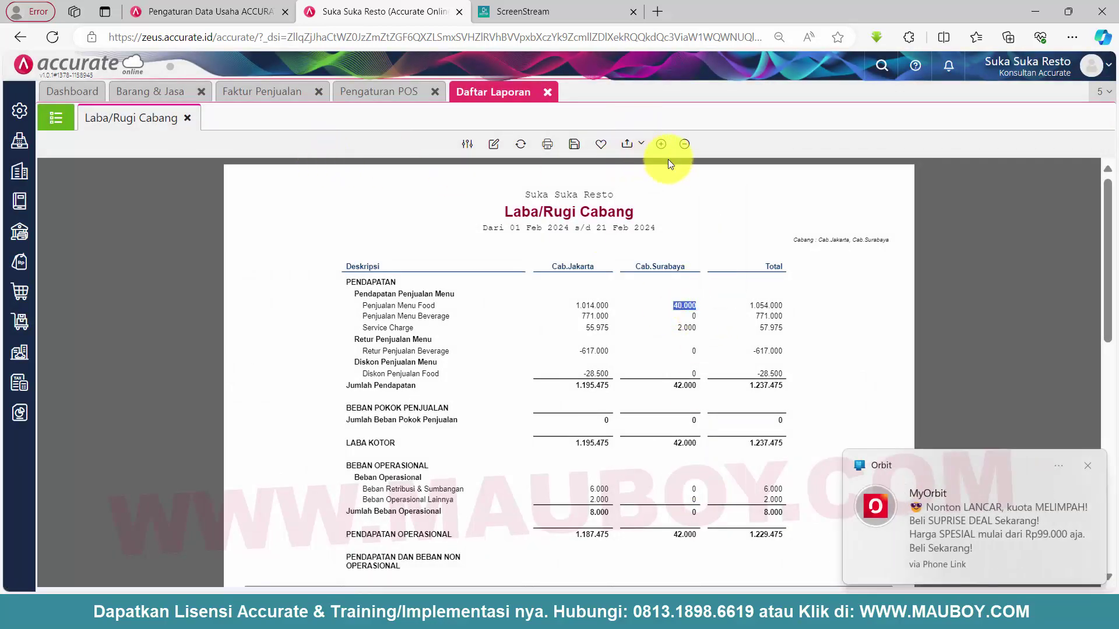
{"action": "left_click", "coordinate": [661, 144]}
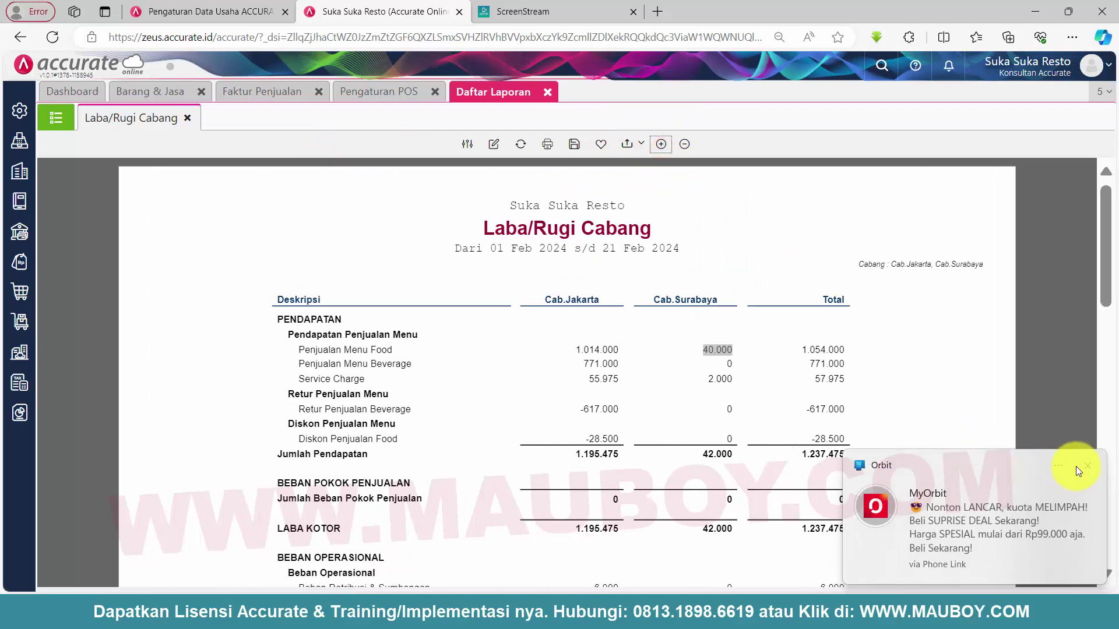
{"action": "left_click", "coordinate": [1088, 467]}
{"action": "left_click", "coordinate": [679, 370]}
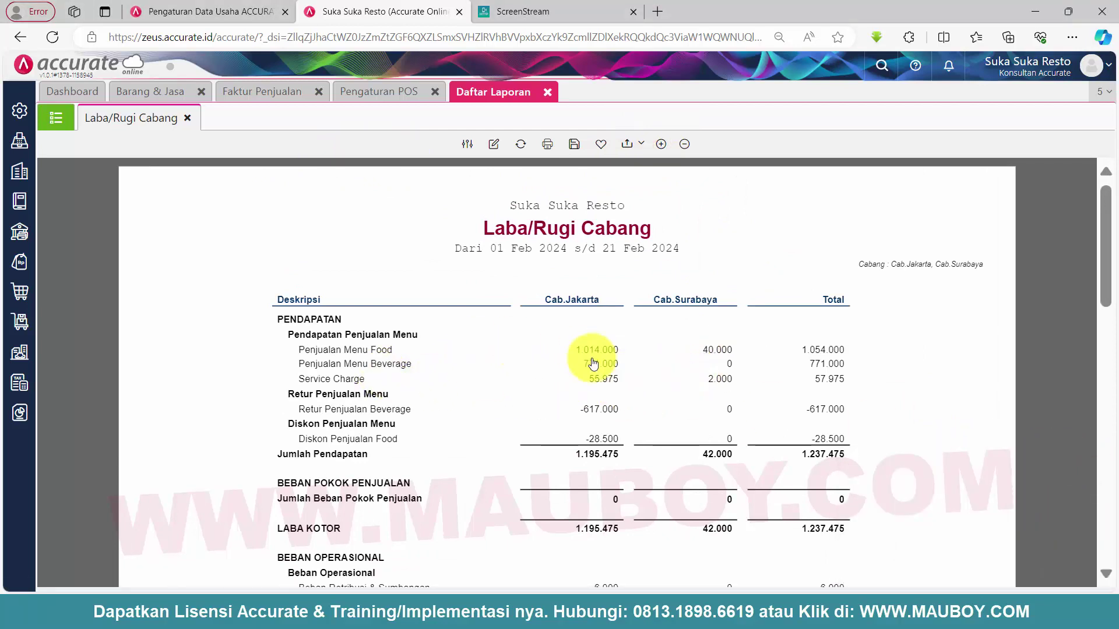
{"action": "left_click", "coordinate": [712, 379]}
{"action": "left_click", "coordinate": [927, 377]}
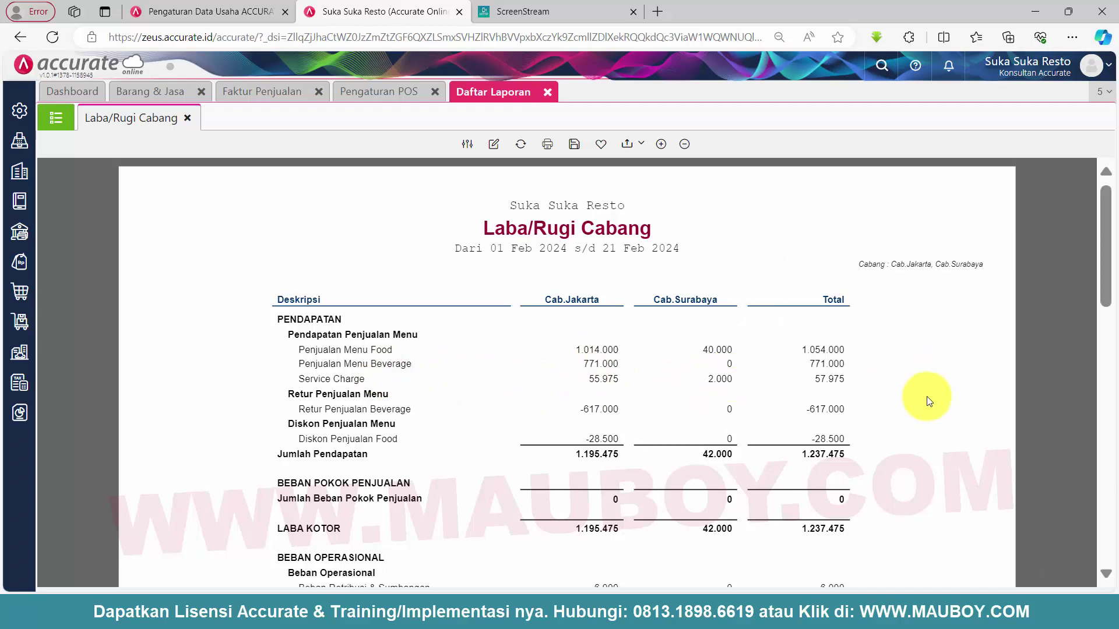
{"action": "scroll", "coordinate": [928, 401], "scroll_direction": "down", "scroll_amount": 5}
{"action": "scroll", "coordinate": [929, 401], "scroll_direction": "up", "scroll_amount": 5}
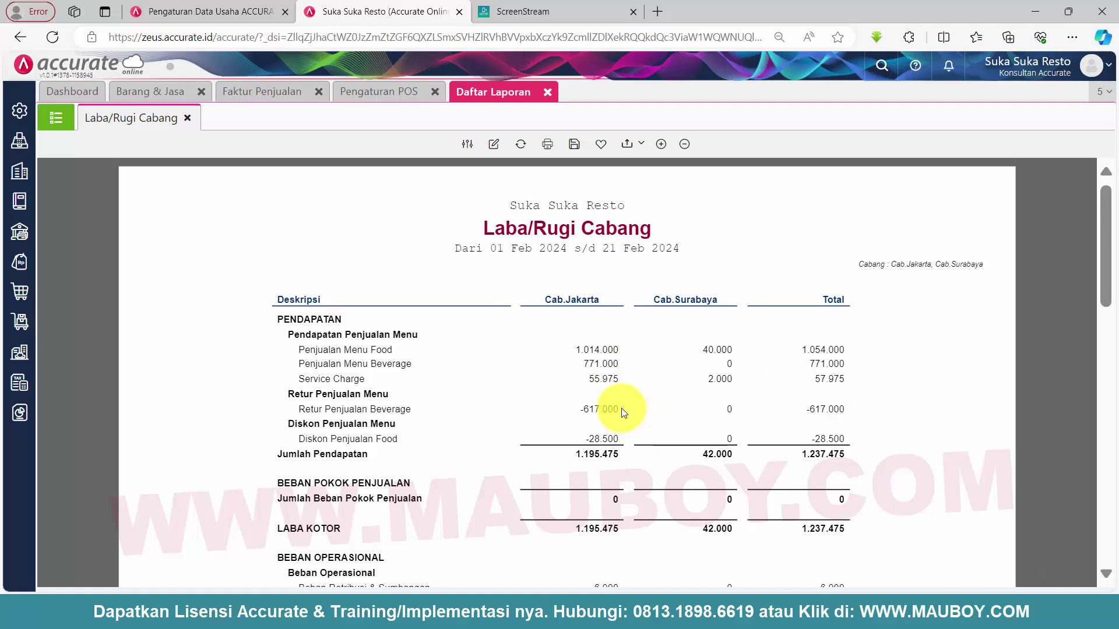
Return to the sales invoices and open the Cab.Jakarta Take Away invoices dated 14/02/2024 for 20.000 and 109.300 to inspect their items
{"action": "left_click", "coordinate": [282, 90]}
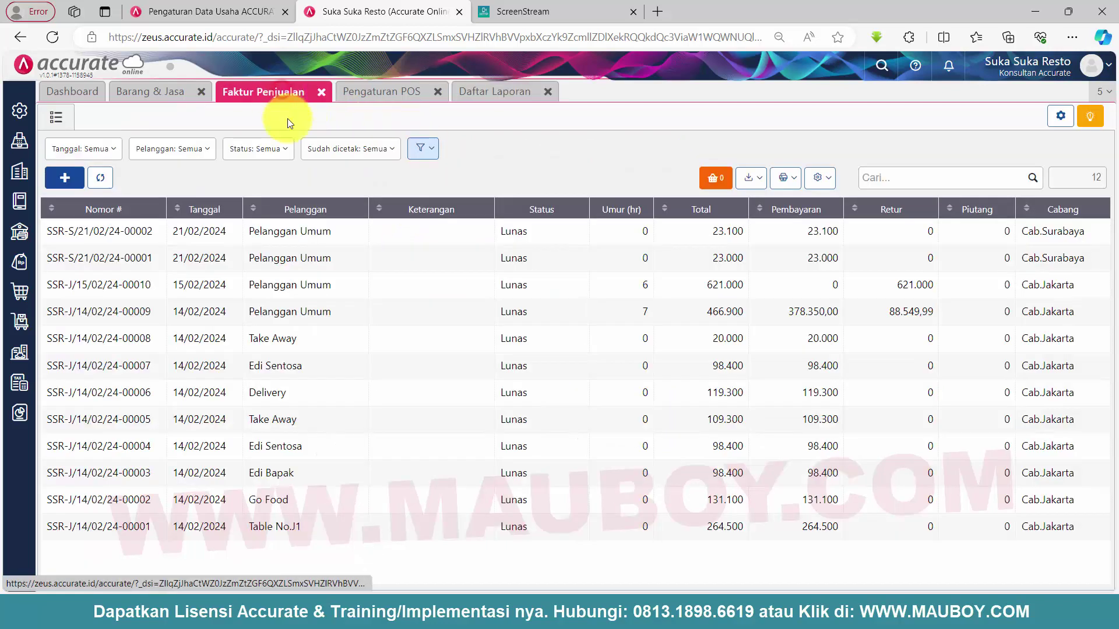
{"action": "left_click", "coordinate": [1059, 343]}
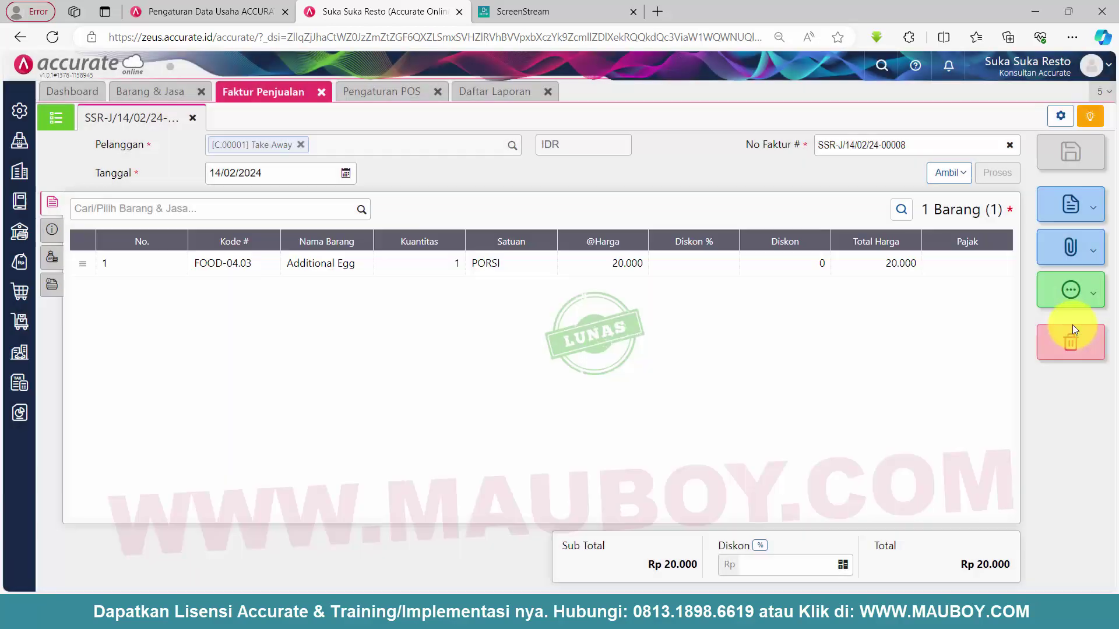
{"action": "left_click", "coordinate": [55, 116]}
{"action": "left_click", "coordinate": [1075, 421]}
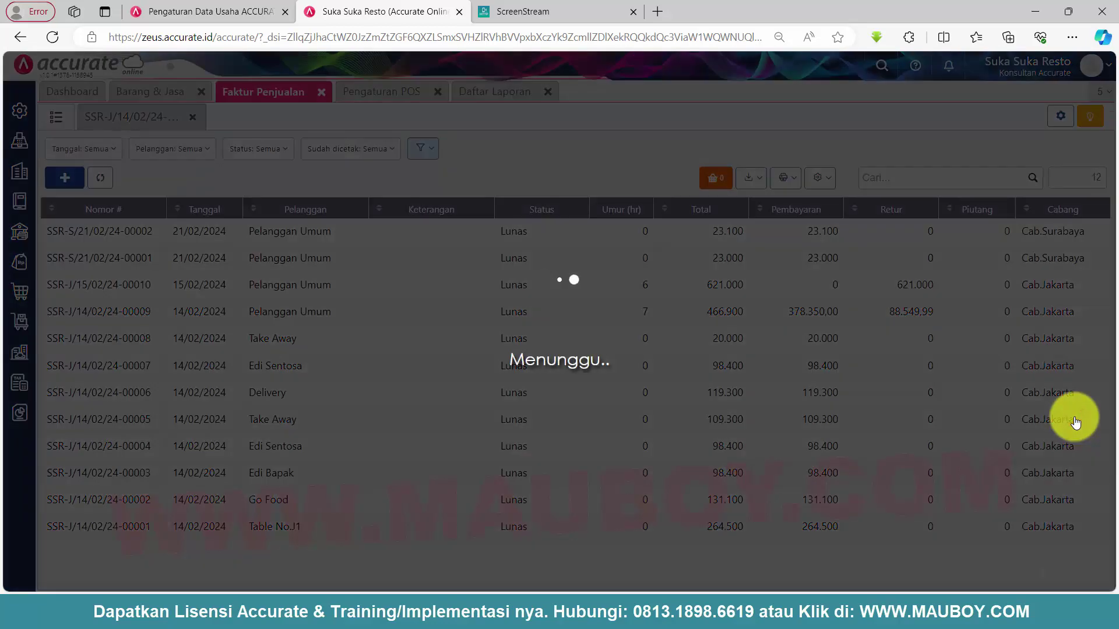